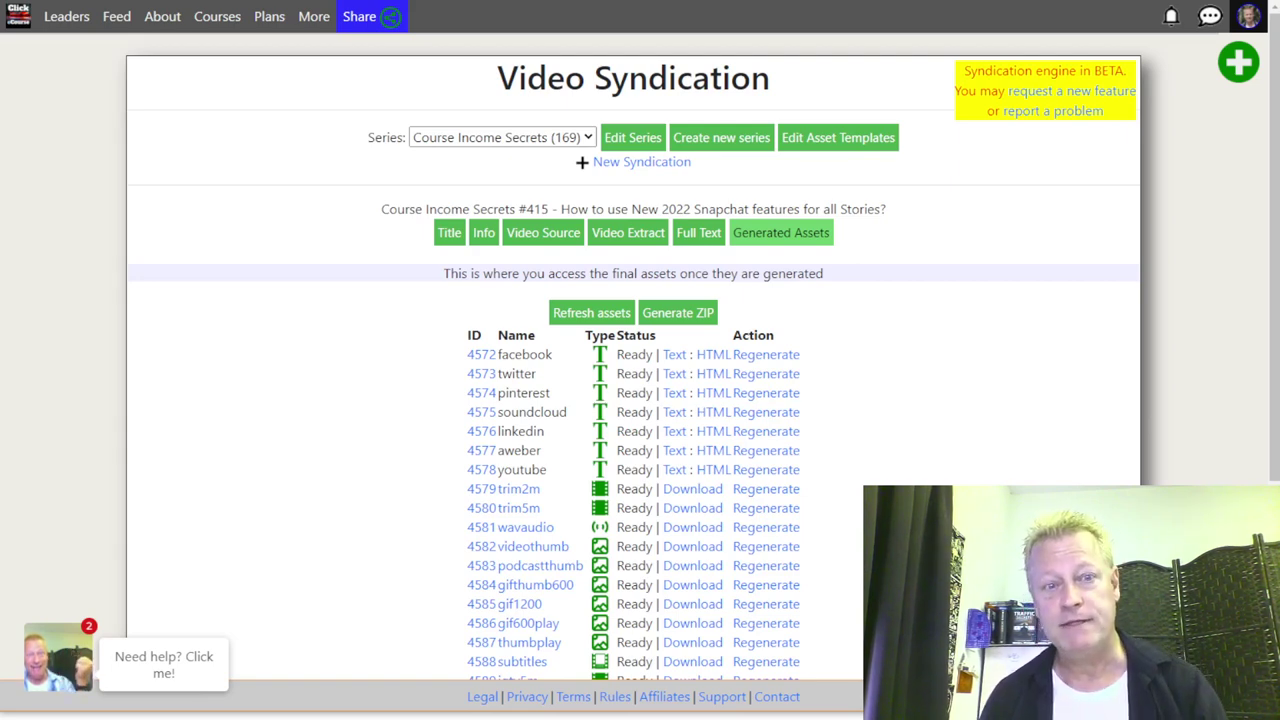
# Step: Switch to the text notes on repurposing video to all platforms and enlarge the text so the six-point list is readable
pyautogui.hotkey('alt', 'Tab')
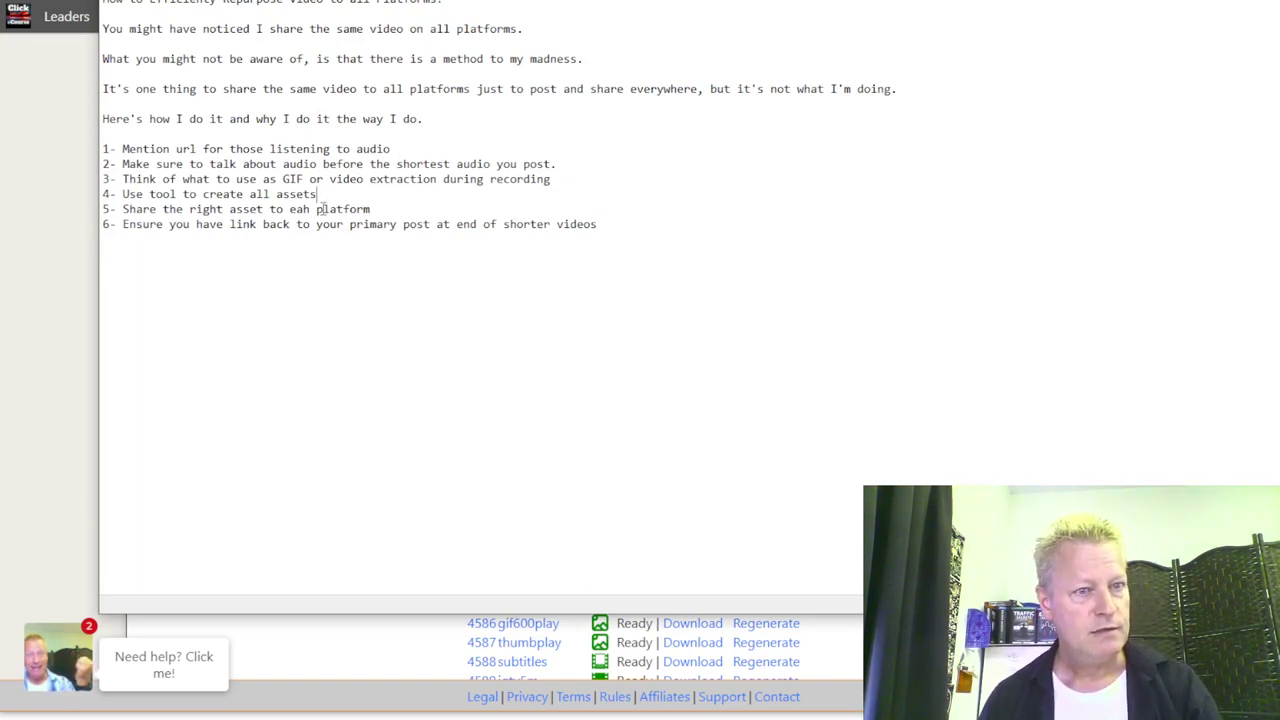
pyautogui.scroll(10, 369, 228)
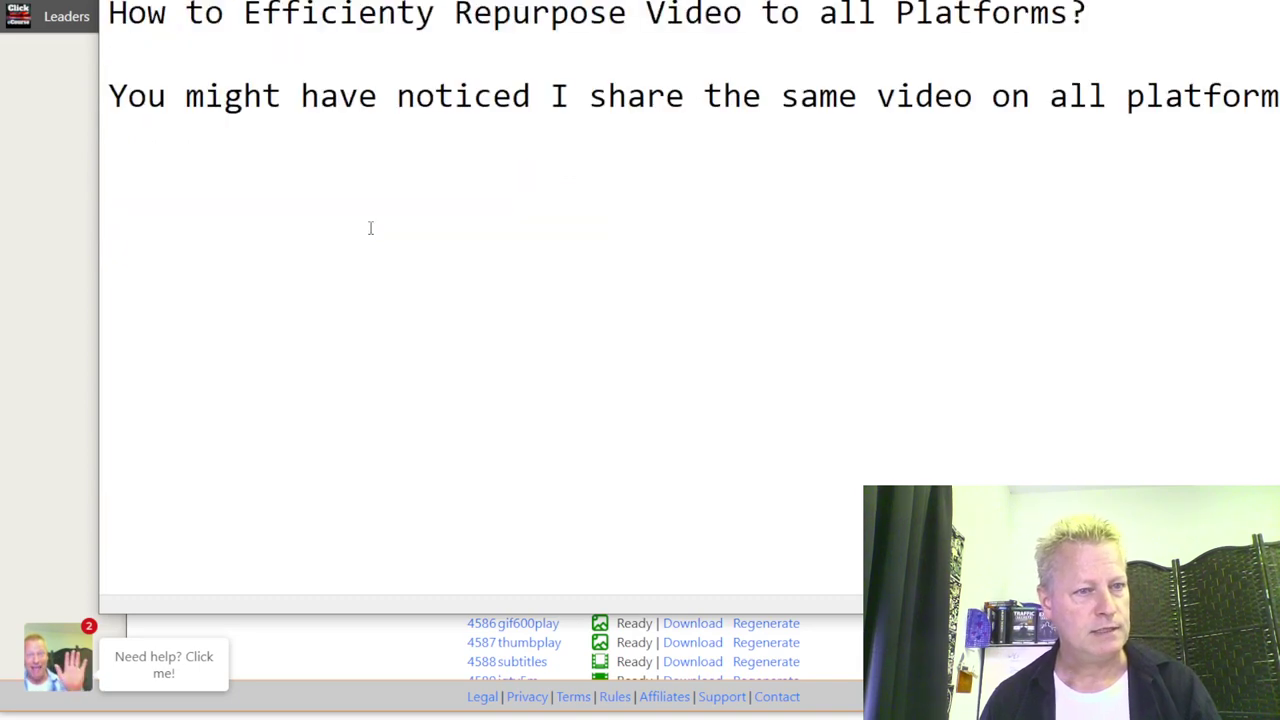
pyautogui.scroll(-2, 369, 228)
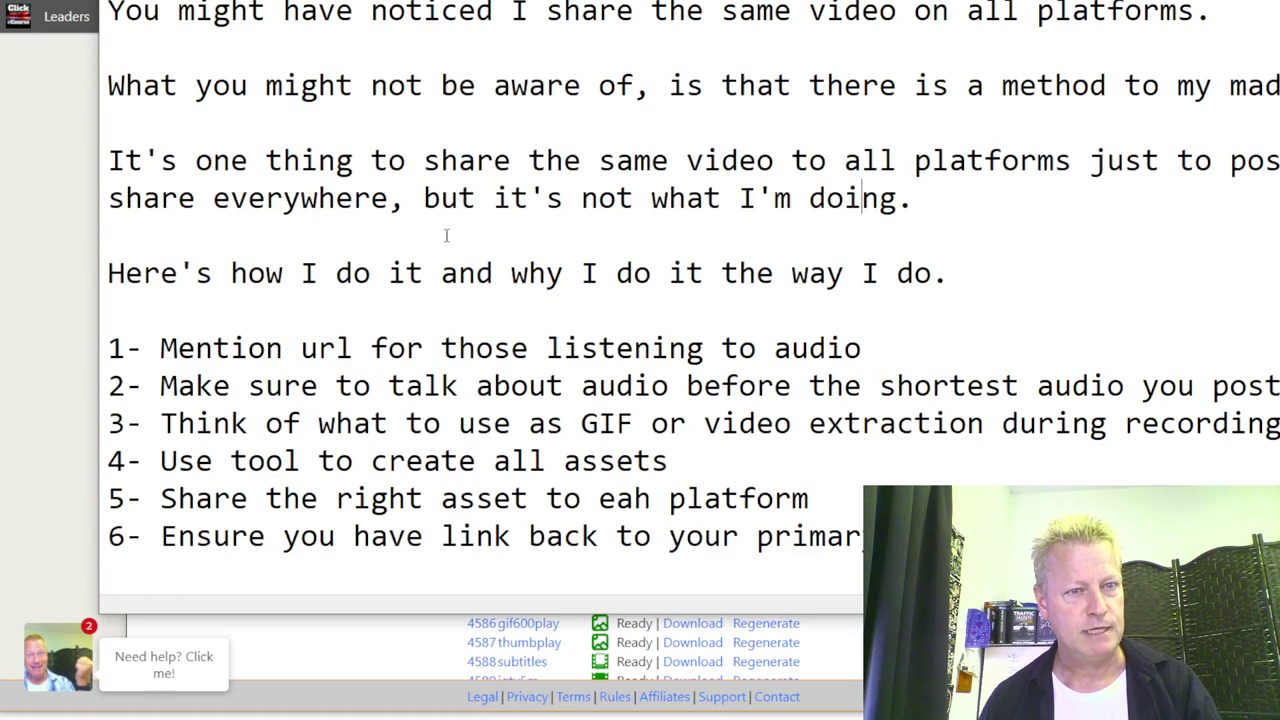
pyautogui.scroll(-1, 463, 260)
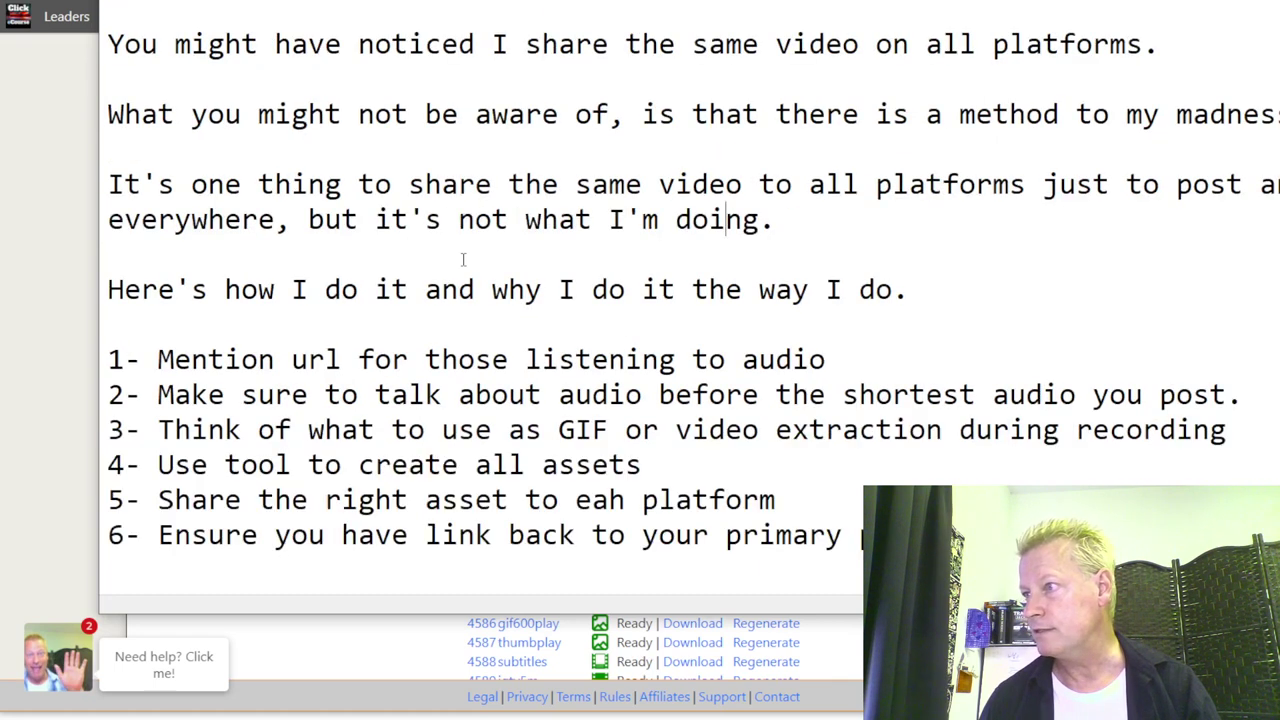
pyautogui.scroll(-1, 466, 257)
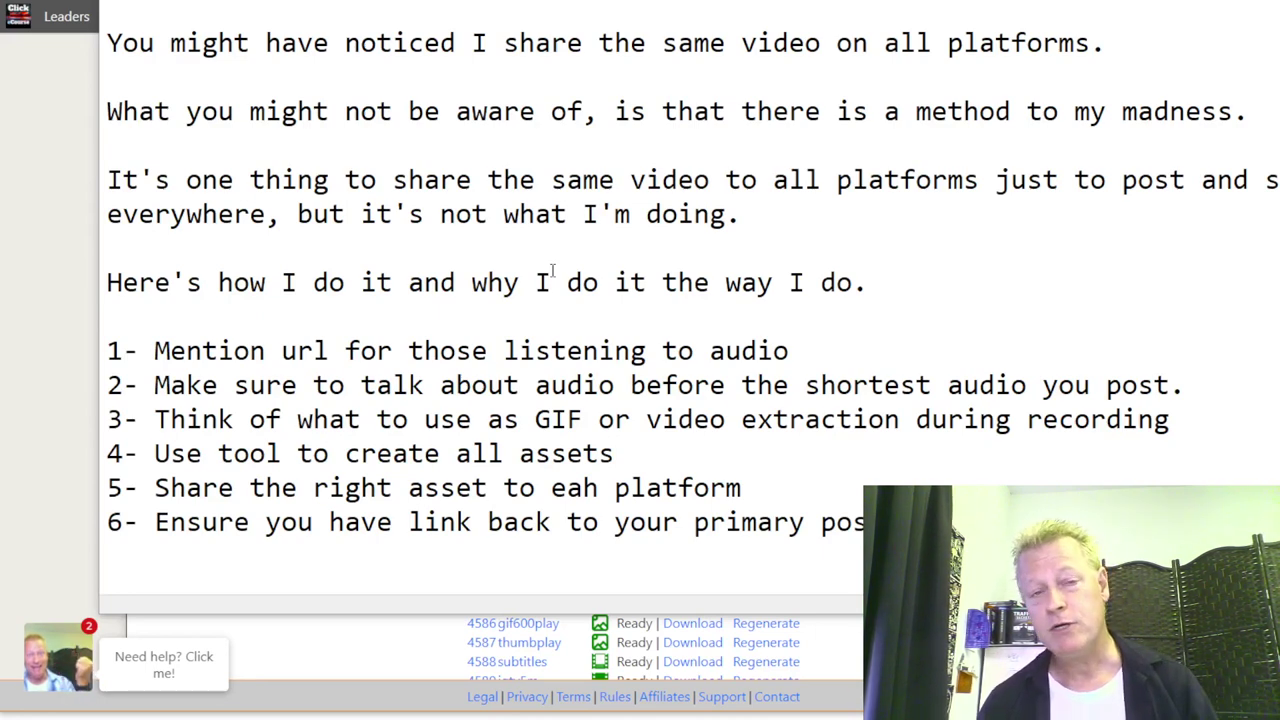
# Step: Highlight points 1 to 4 of the notes one after another, from mentioning the URL to using a tool for all assets
pyautogui.moveTo(155, 350); pyautogui.dragTo(787, 366)
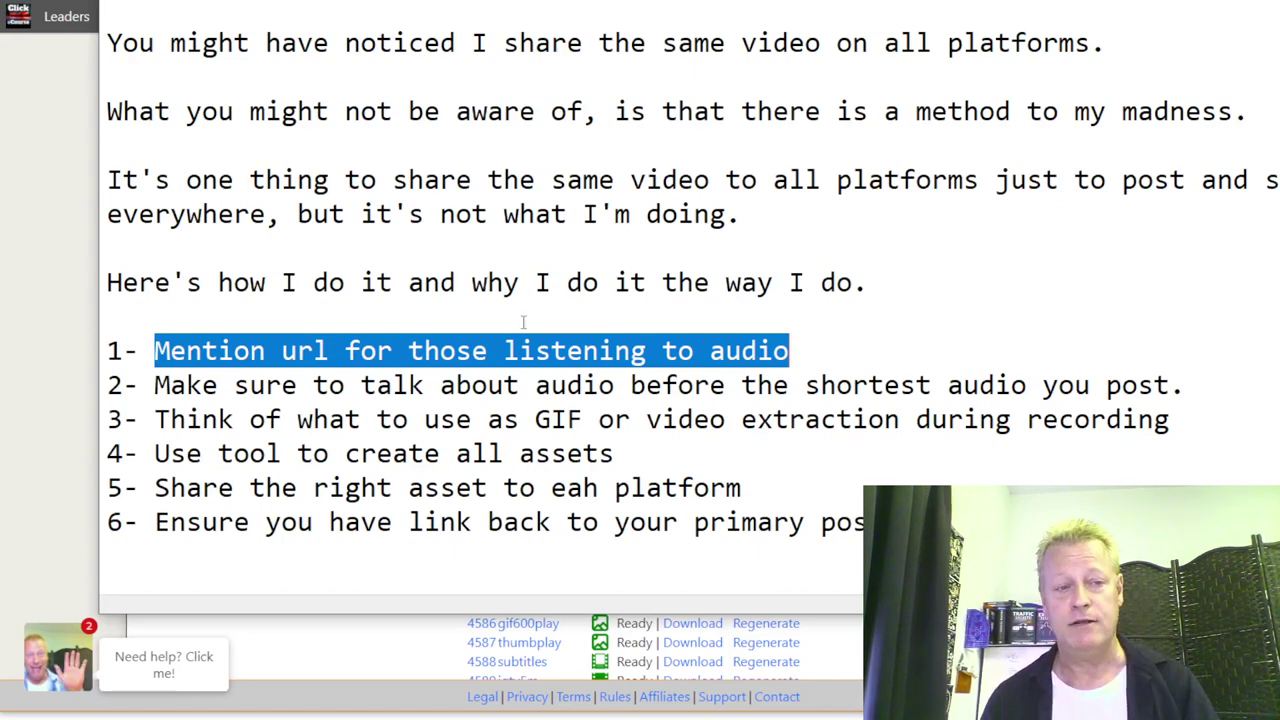
pyautogui.moveTo(156, 386); pyautogui.dragTo(1185, 388)
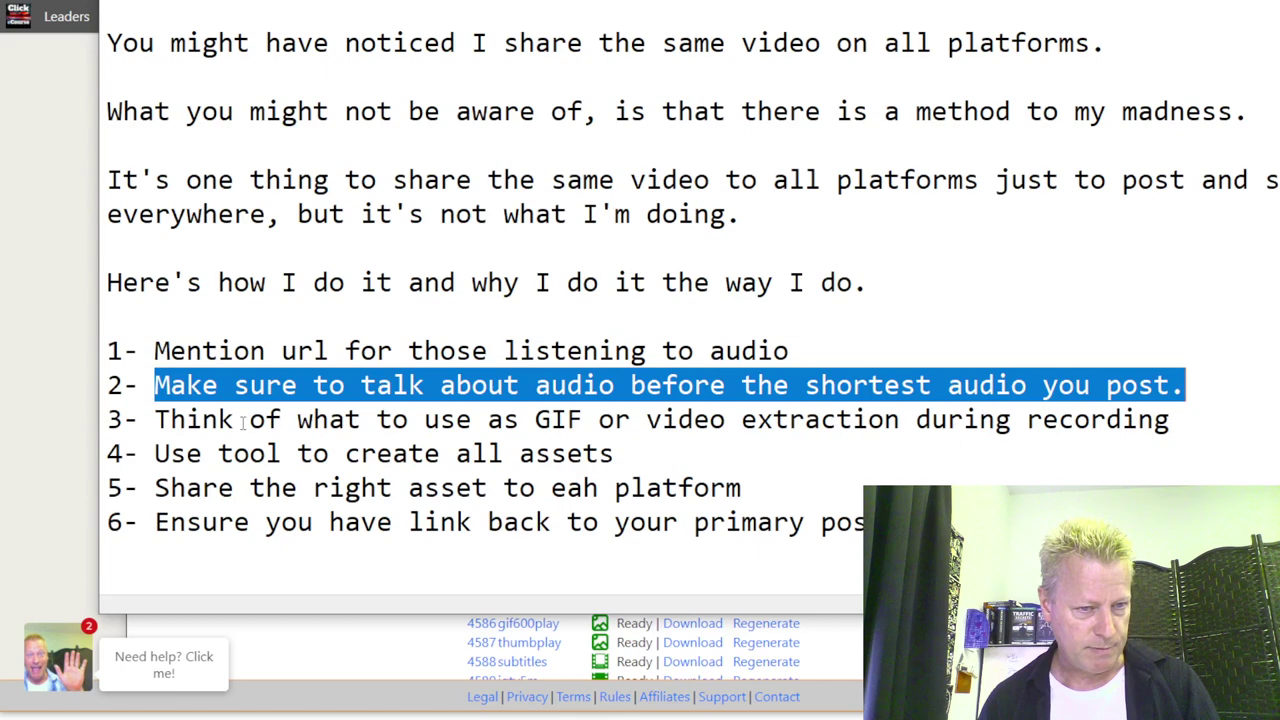
pyautogui.moveTo(154, 420); pyautogui.dragTo(1168, 416)
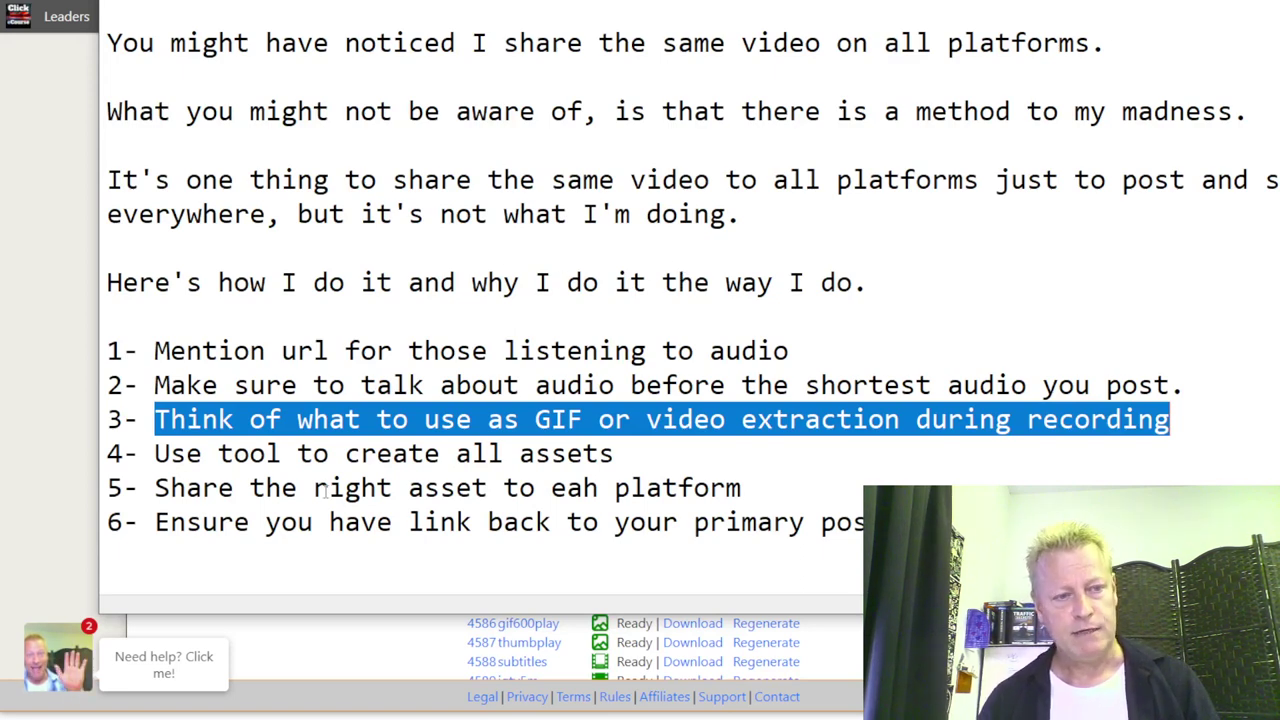
pyautogui.moveTo(156, 455); pyautogui.dragTo(612, 456)
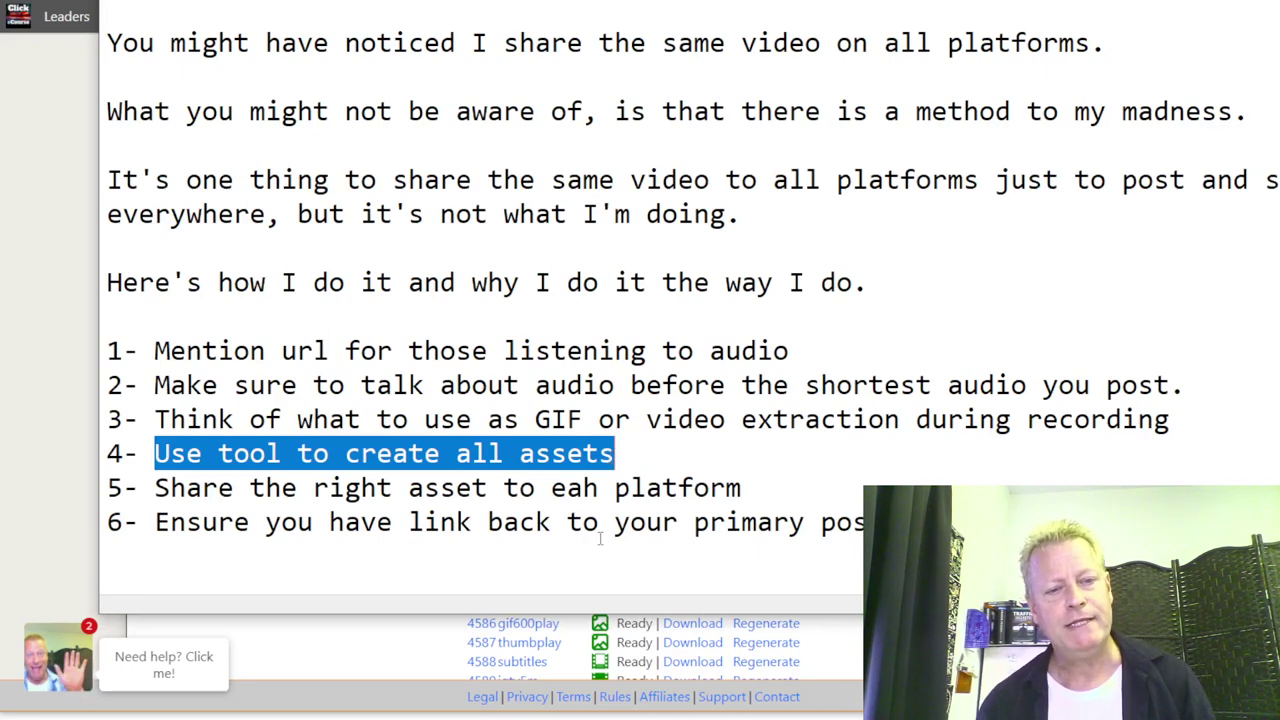
# Step: Correct "eah" to "each" in point 5 of the notes and highlight points 5 and 6 in turn
pyautogui.click(585, 488)
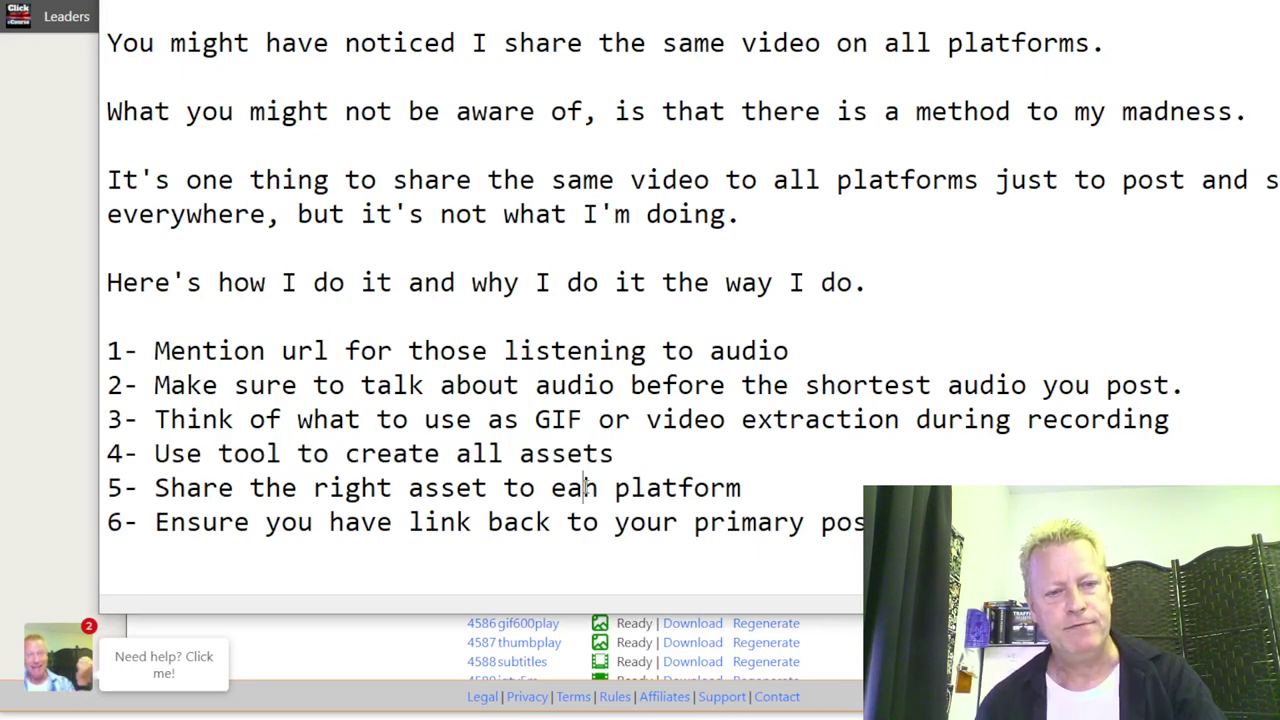
pyautogui.write('c')
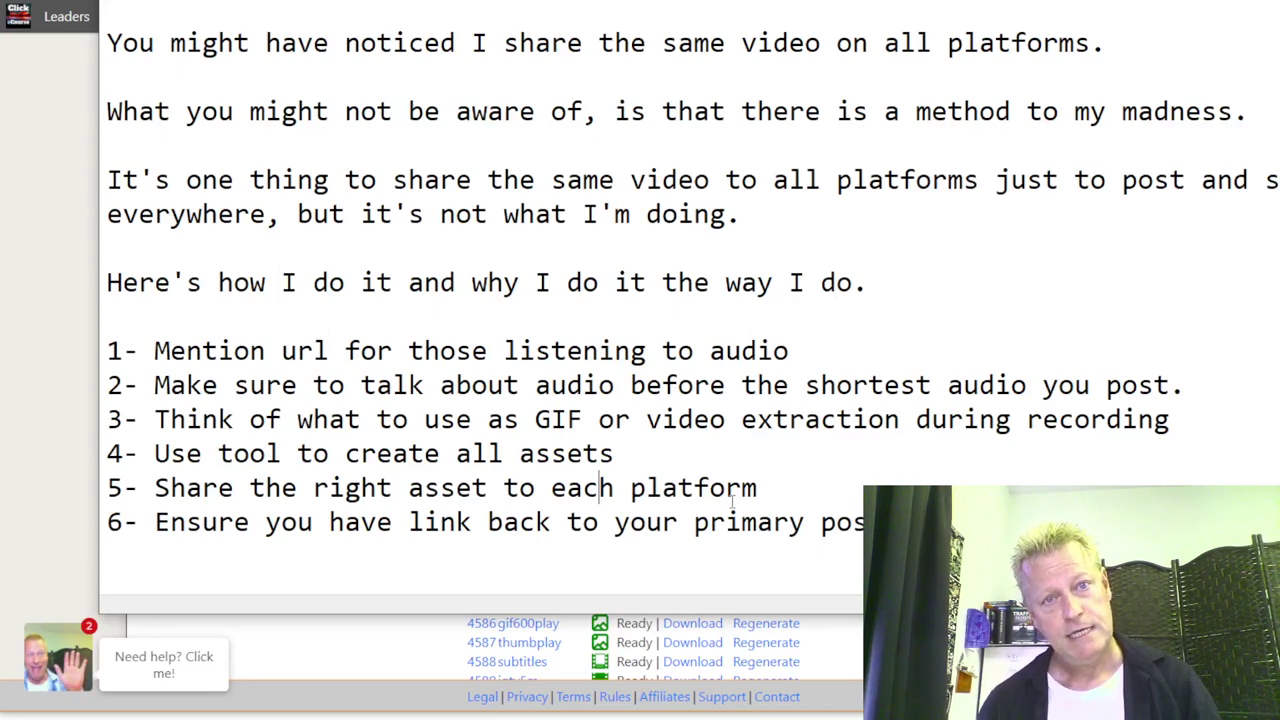
pyautogui.moveTo(154, 490); pyautogui.dragTo(758, 487)
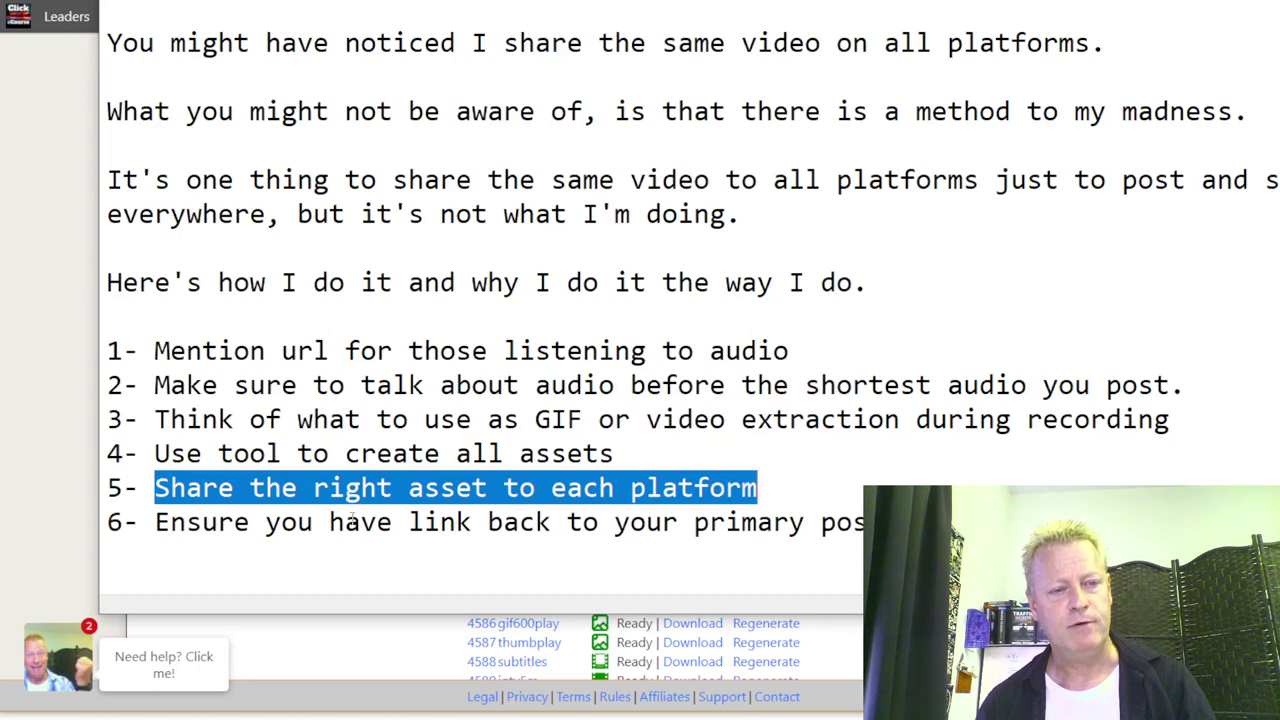
pyautogui.click(154, 522)
pyautogui.moveTo(154, 522); pyautogui.dragTo(864, 522)
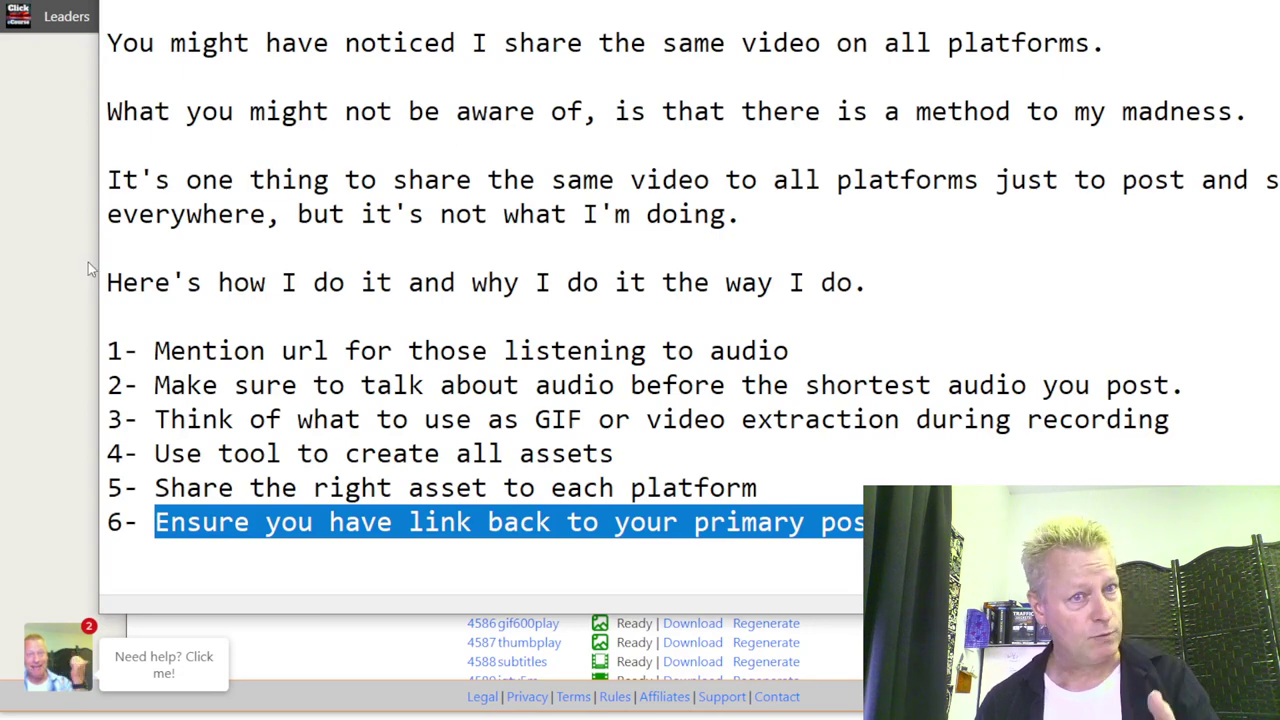
# Step: Examine episode 415's generated assets list on the Video Syndication page and the GIF and podcast thumbnail in its File Explorer folder
pyautogui.click(52, 217)
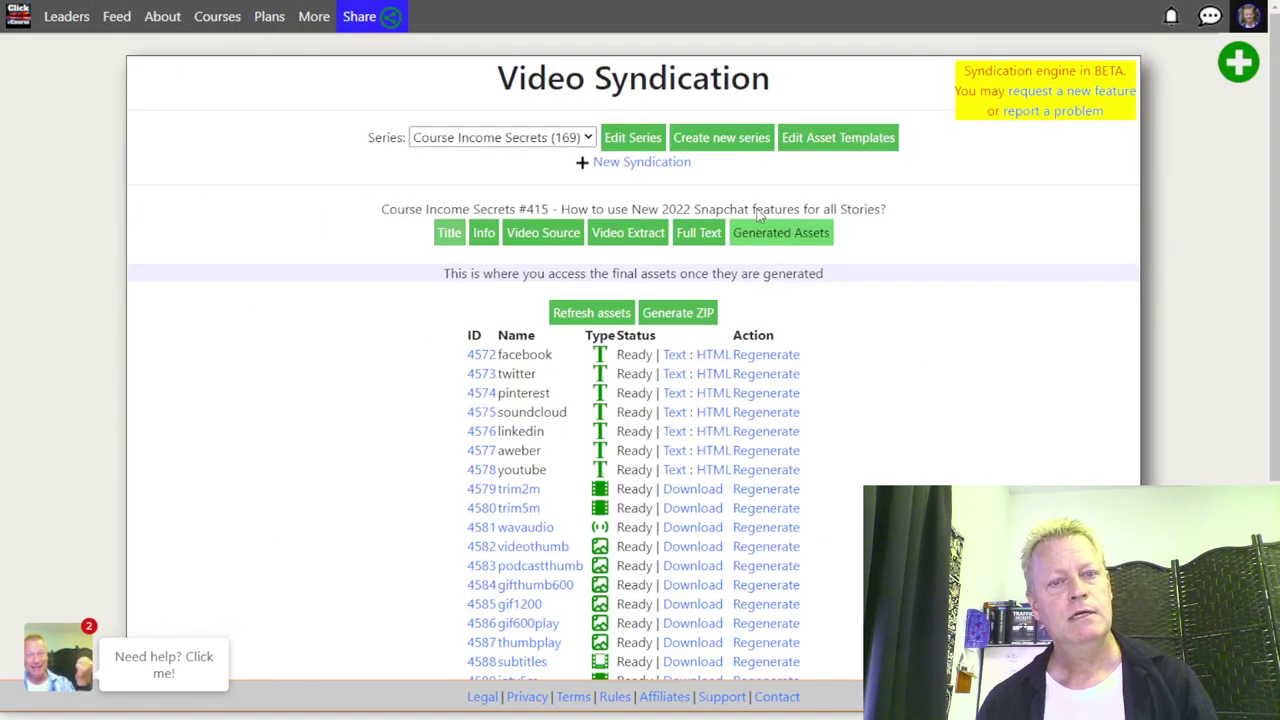
pyautogui.scroll(-3, 920, 340)
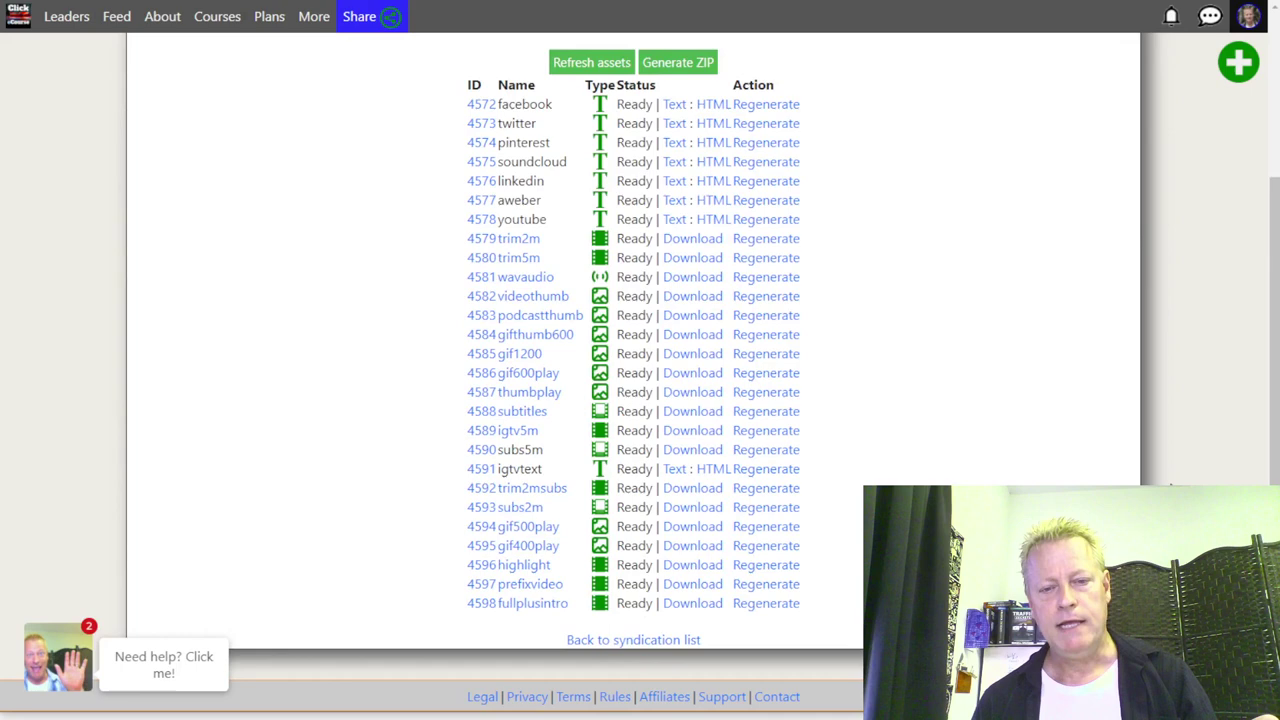
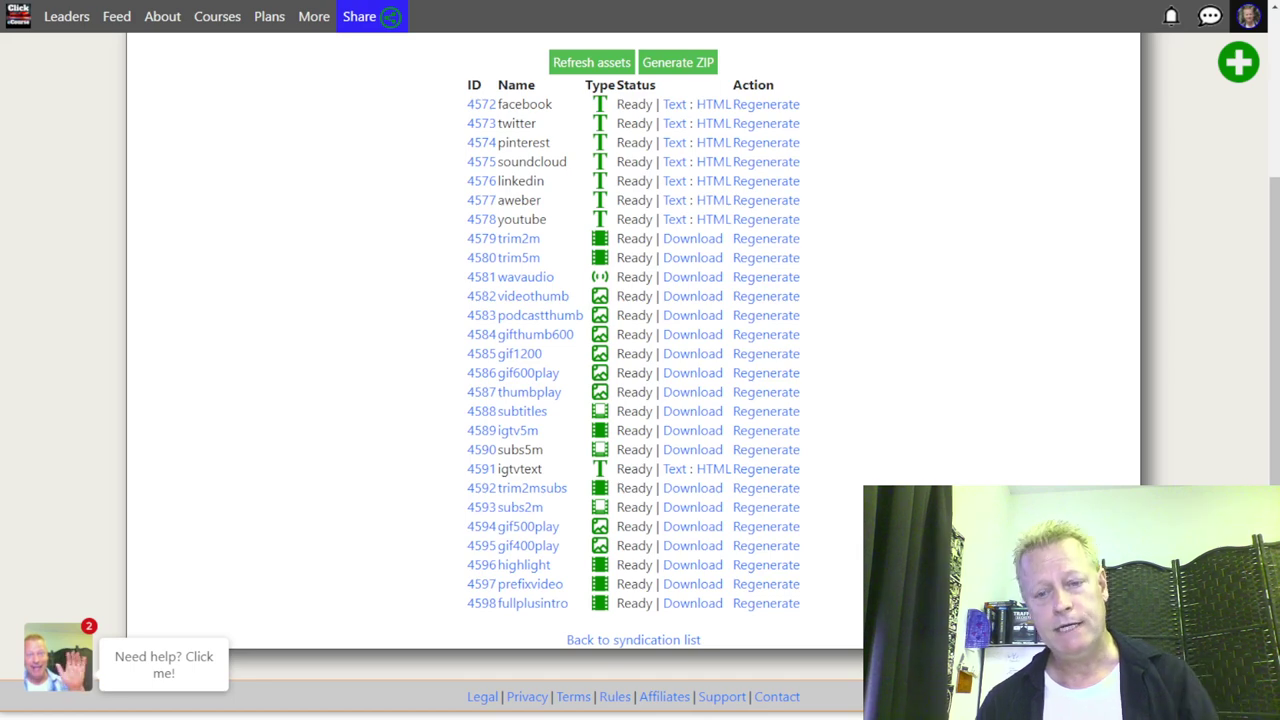
pyautogui.moveTo(425, 715)
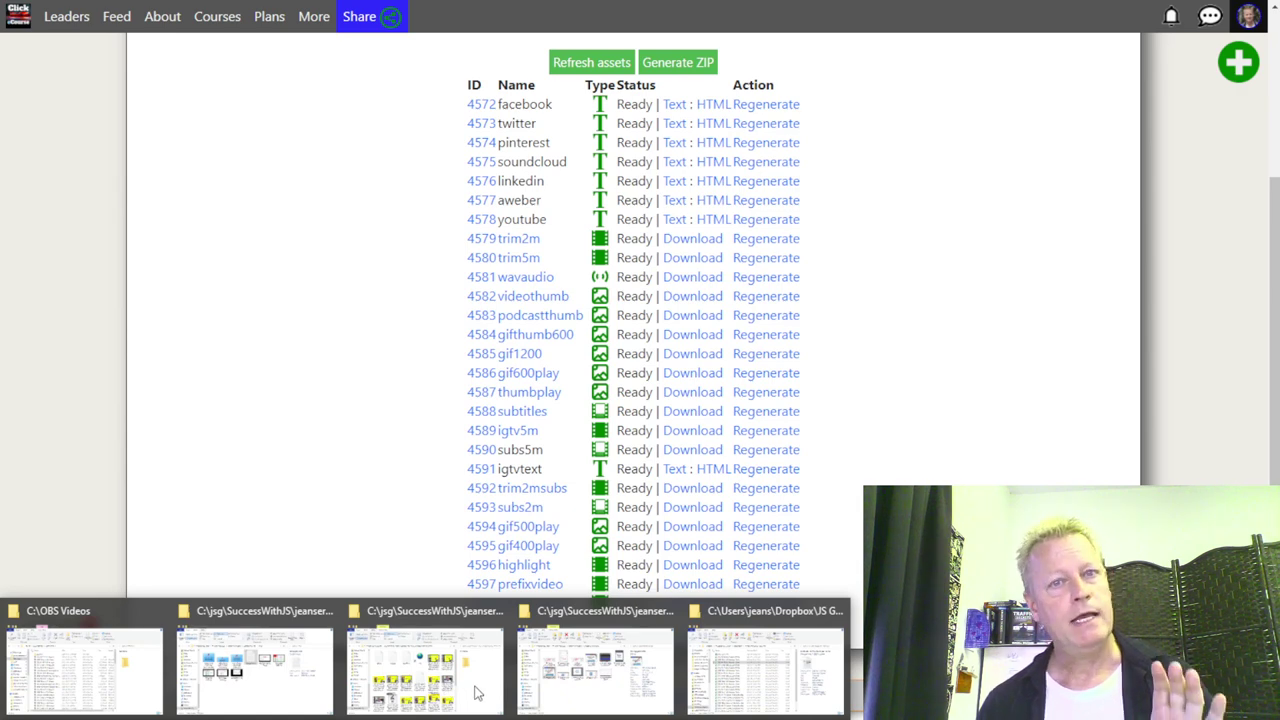
pyautogui.click(477, 692)
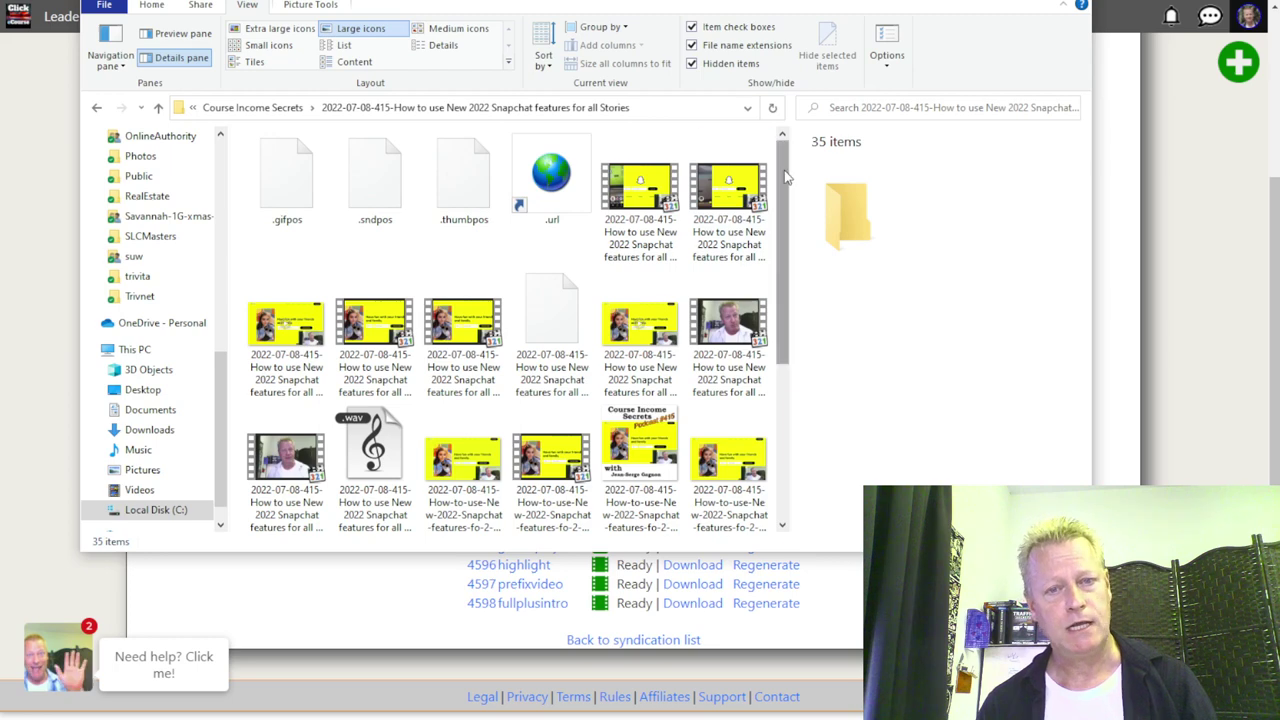
pyautogui.scroll(-1, 785, 240)
pyautogui.scroll(-1, 794, 246)
pyautogui.scroll(2, 440, 360)
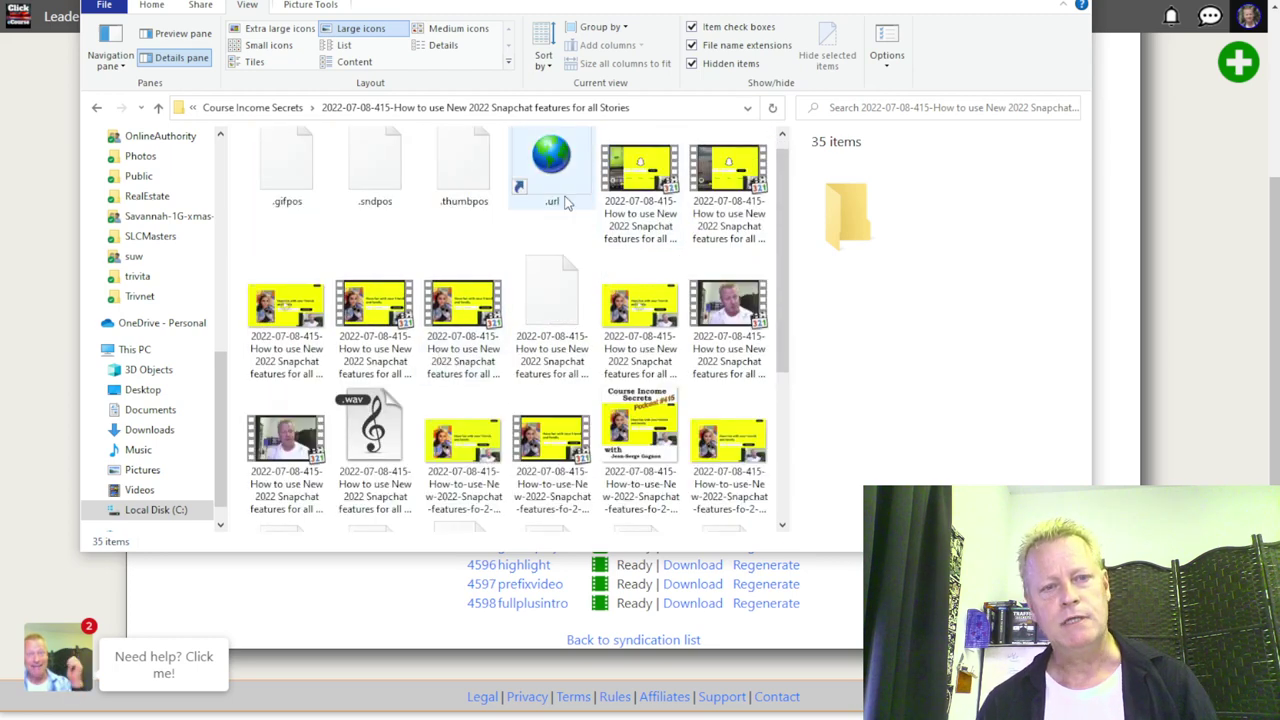
pyautogui.click(445, 458)
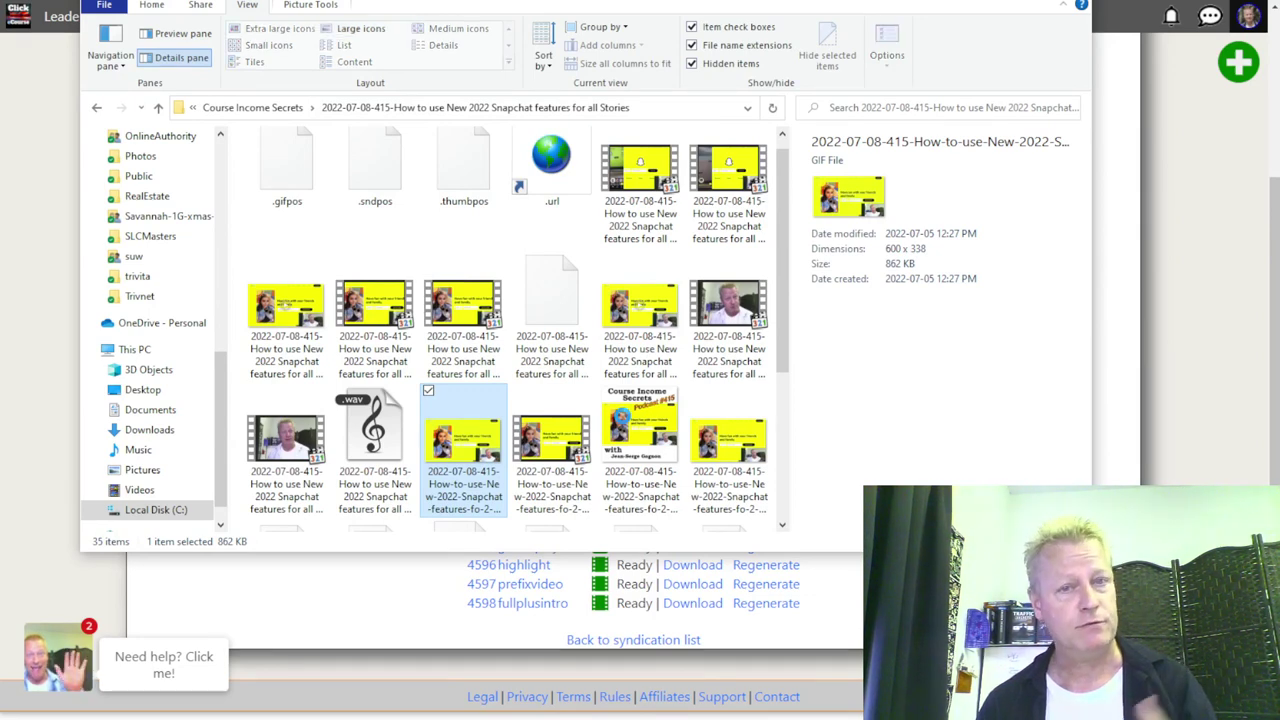
pyautogui.click(622, 414)
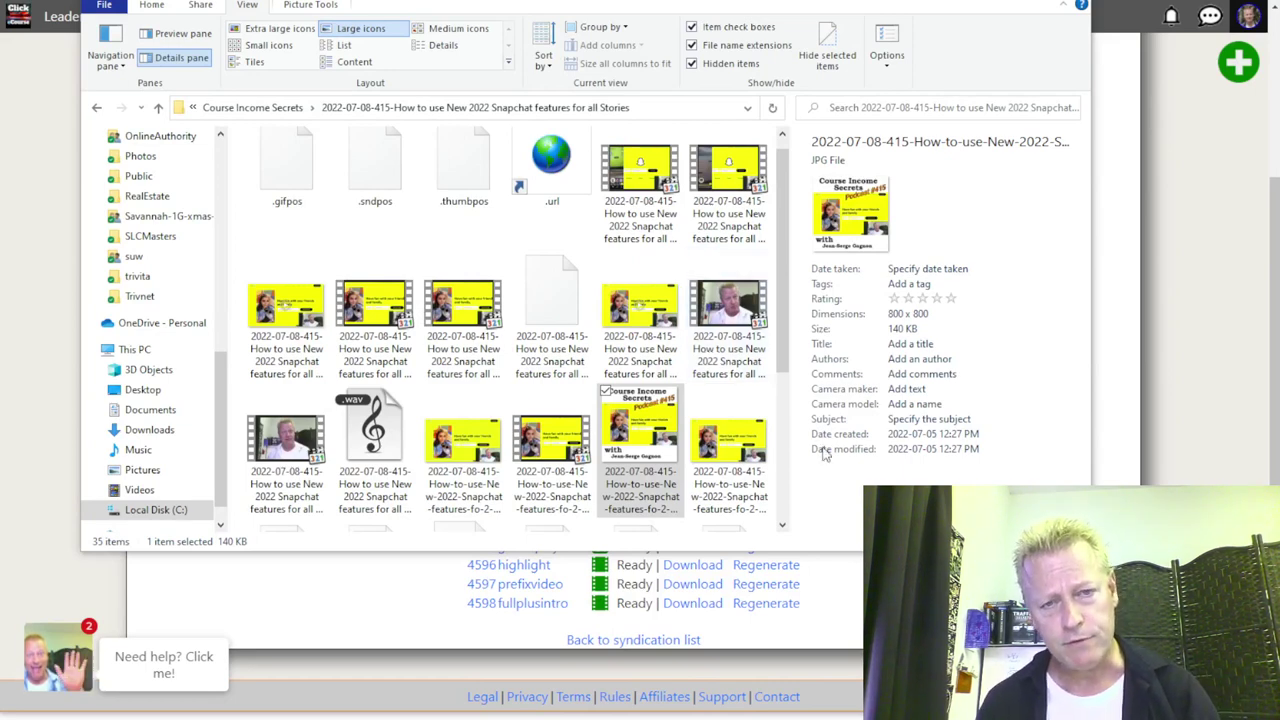
# Step: Return to the Video Syndication page in the browser and start a new syndication in the Course Income Secrets series
pyautogui.click(1137, 343)
pyautogui.scroll(1, 700, 200)
pyautogui.scroll(3, 658, 66)
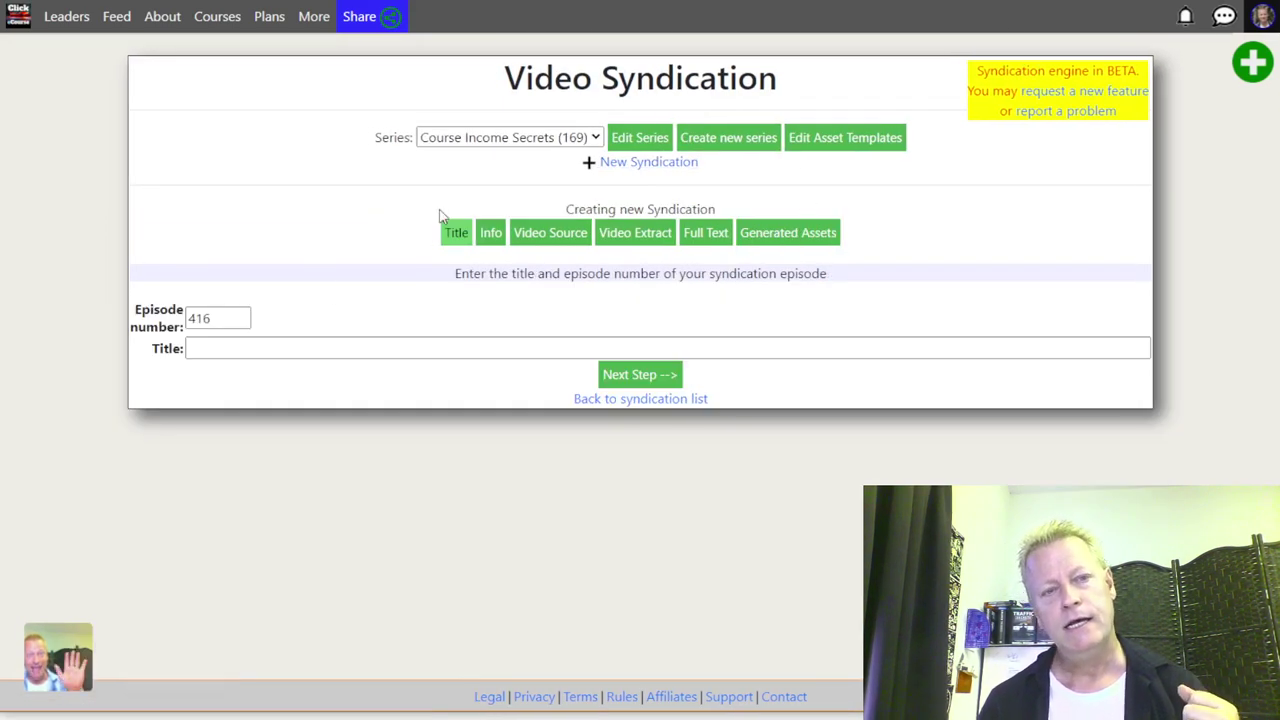
# Step: Copy the heading "How to Efficienty Repurpose Video to all Platforms?" from the notes into the new episode's title
pyautogui.click(372, 346)
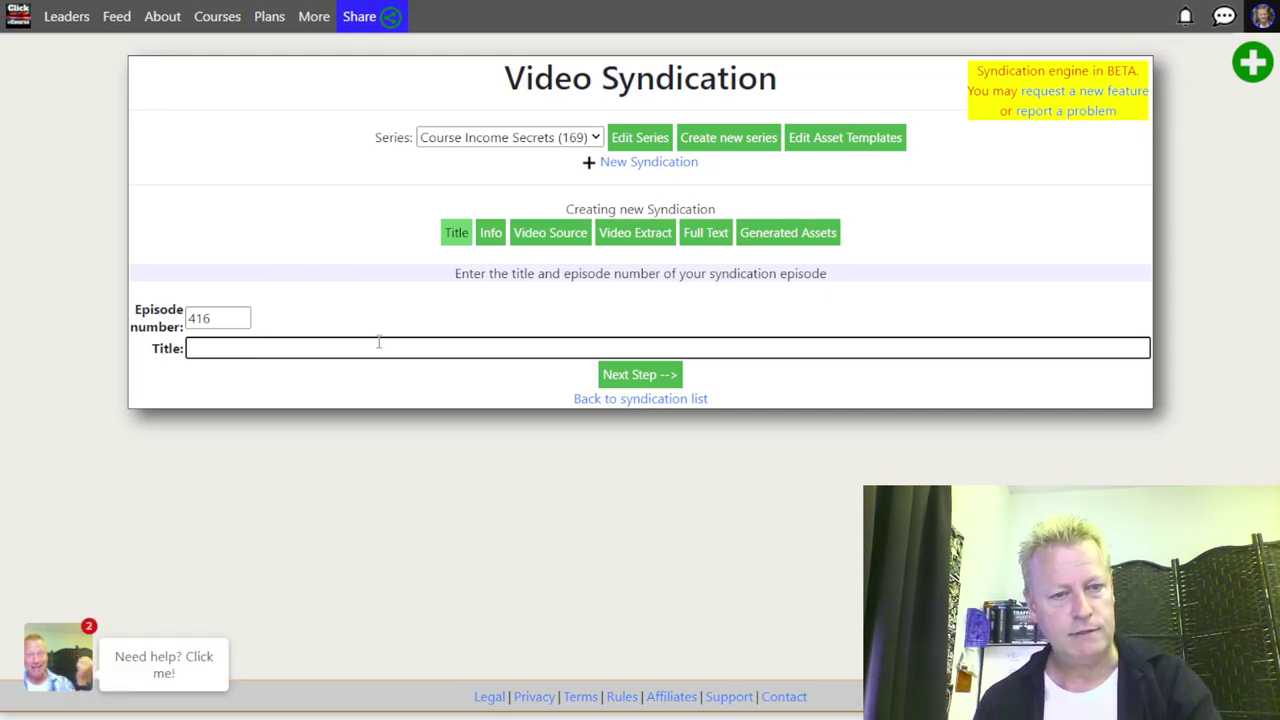
pyautogui.hotkey('alt', 'Tab')
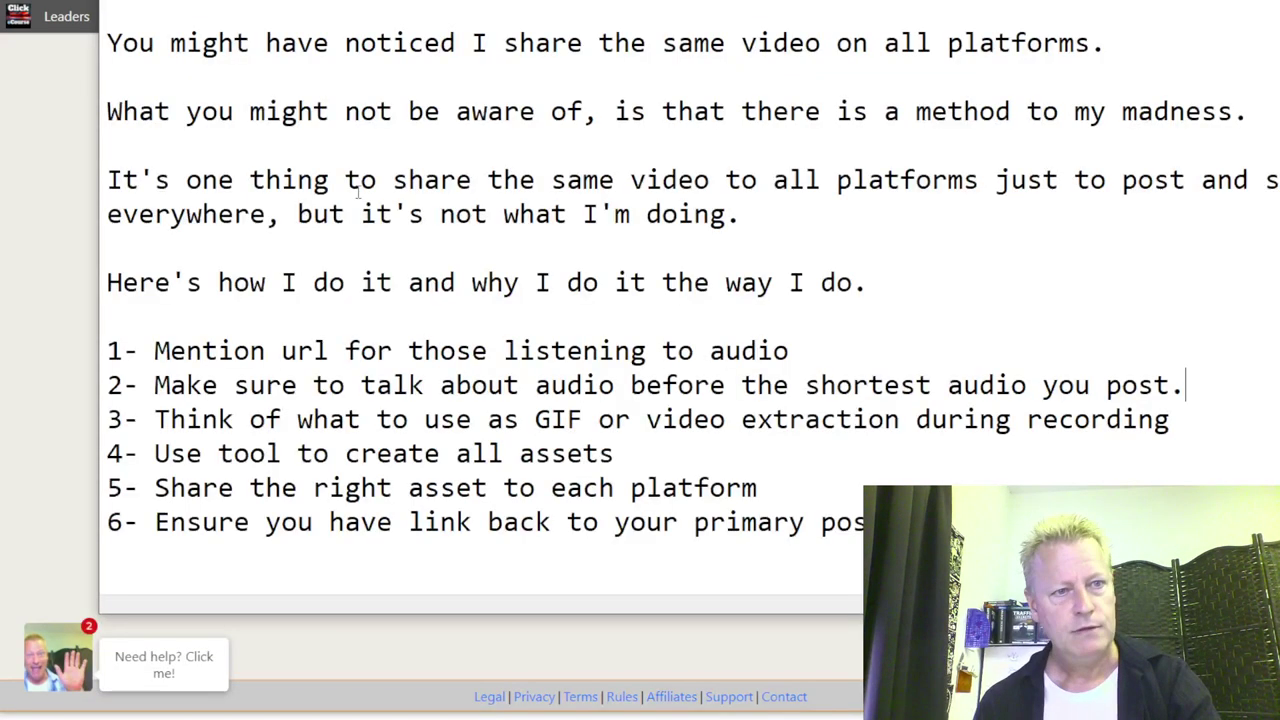
pyautogui.scroll(1, 212, 90)
pyautogui.moveTo(104, 12); pyautogui.dragTo(918, 10)
pyautogui.hotkey('ctrl', 'c')
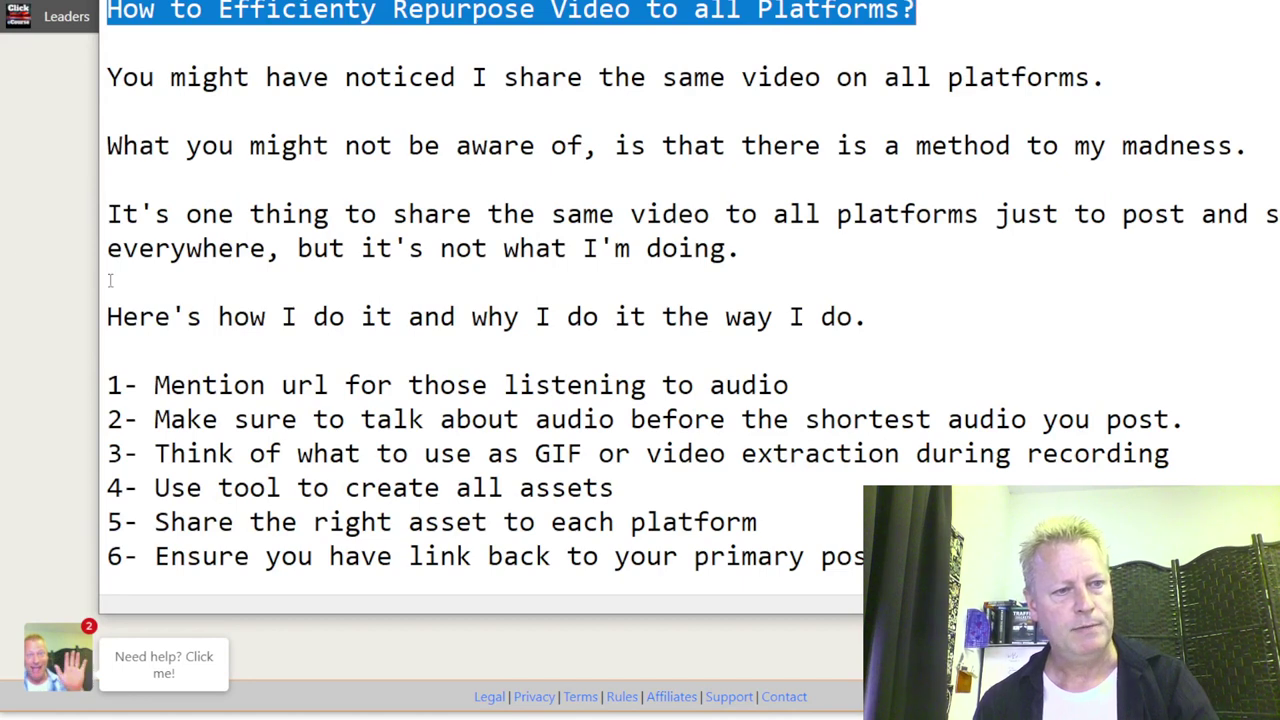
pyautogui.click(66, 260)
pyautogui.click(343, 352)
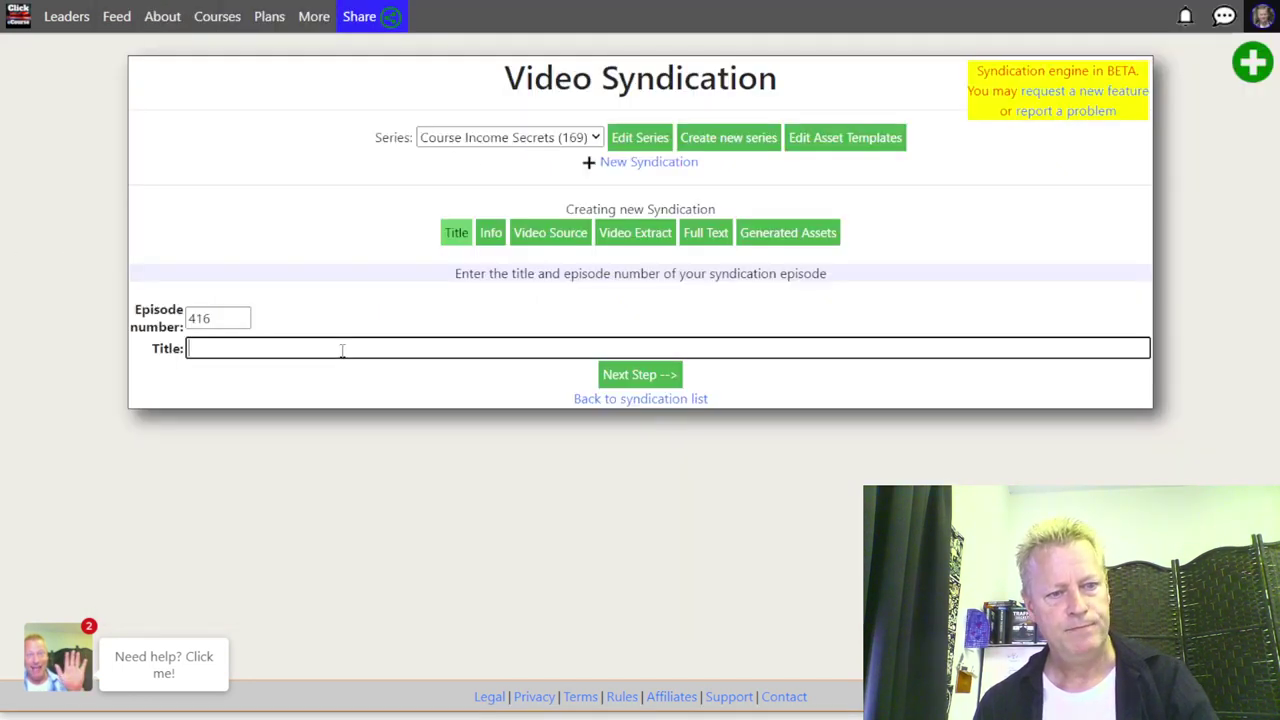
pyautogui.hotkey('ctrl', 'v')
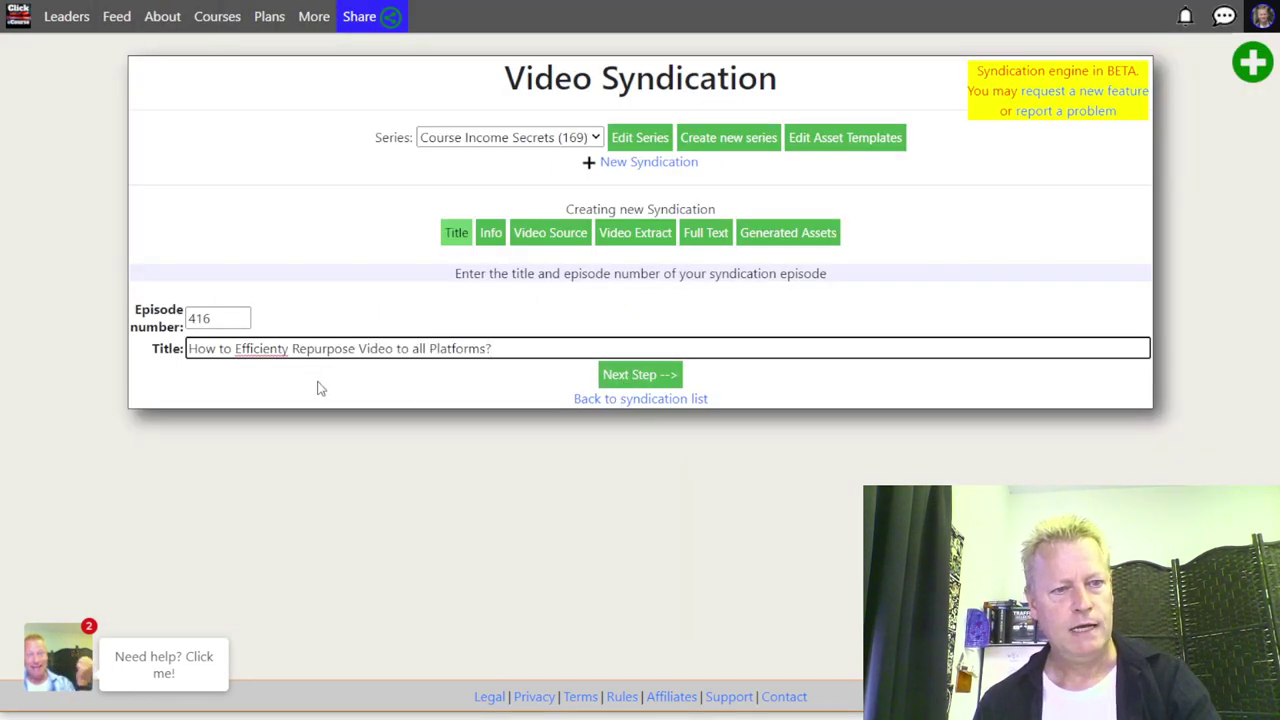
# Step: Correct "Efficienty" to "Efficiently" in the episode title and proceed to the episode's URL and publish date
pyautogui.rightClick(268, 357)
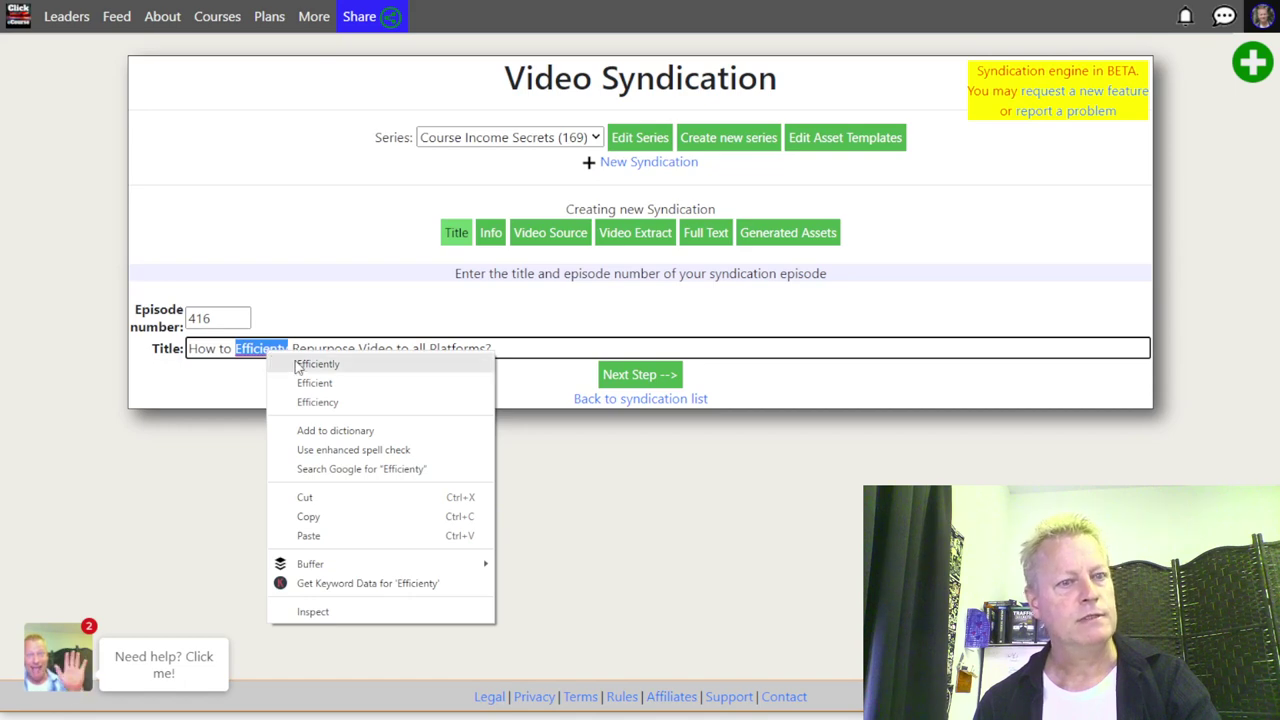
pyautogui.click(299, 365)
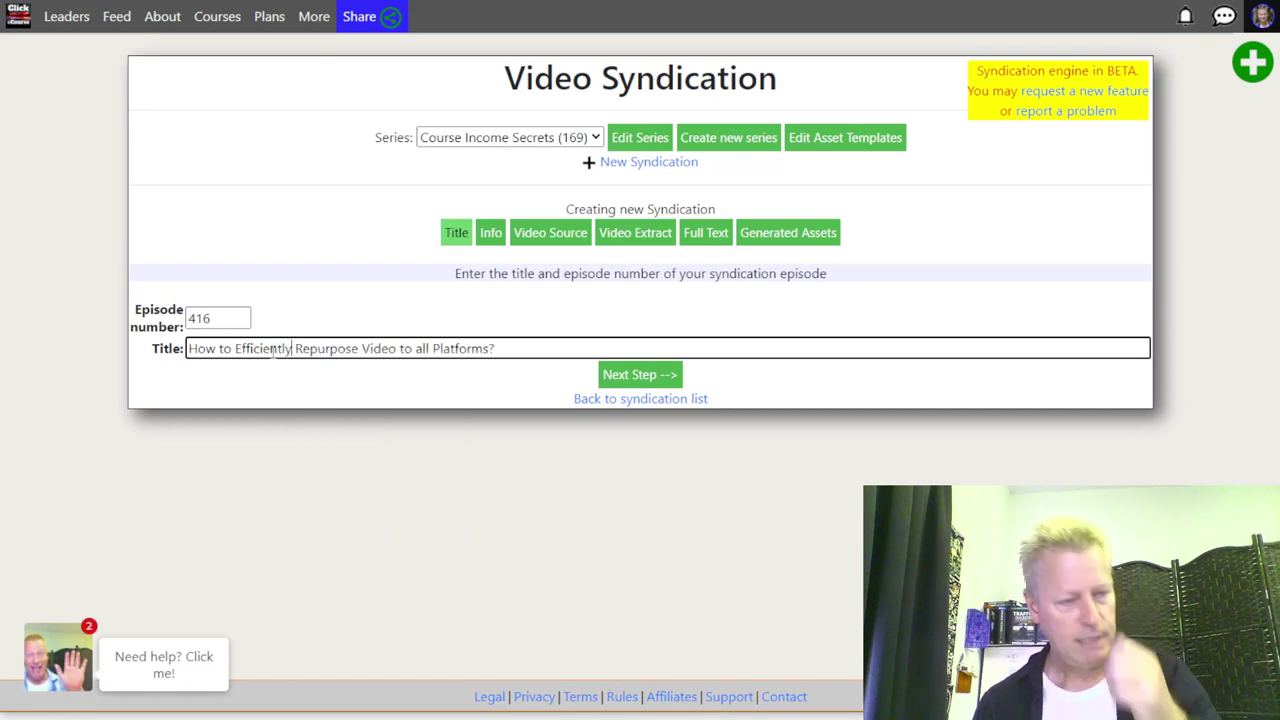
pyautogui.click(638, 374)
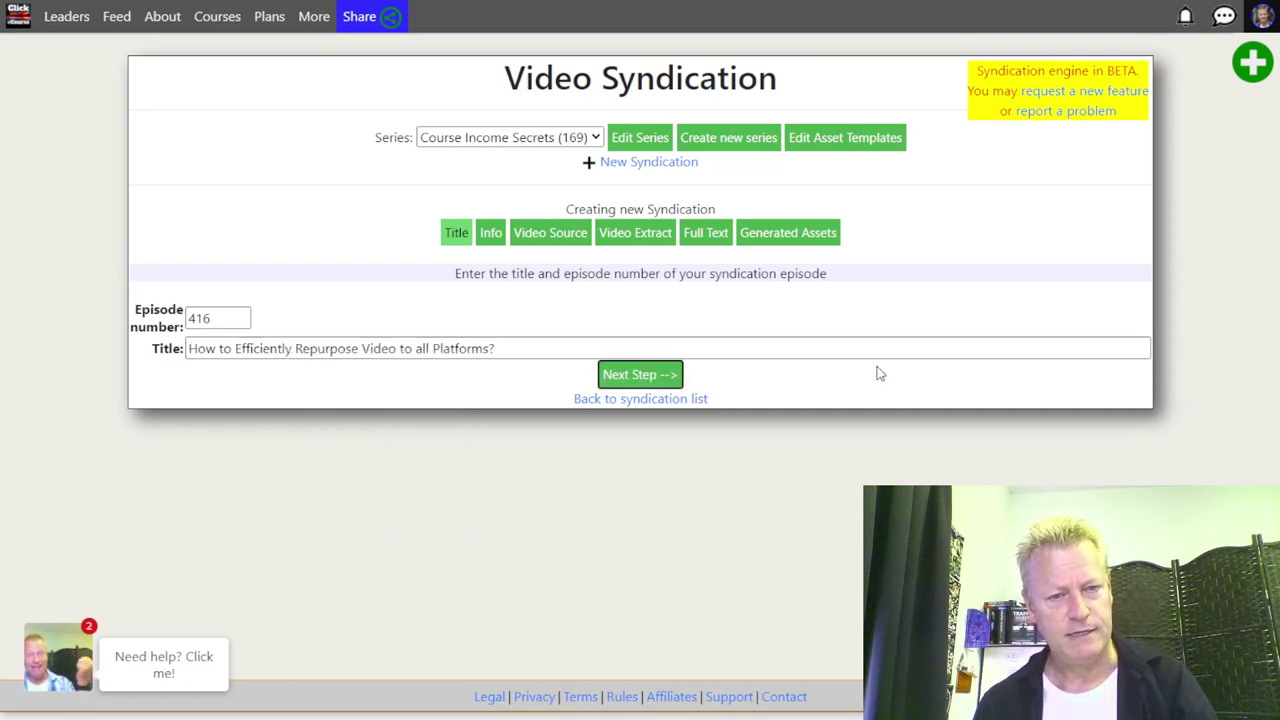
pyautogui.click(243, 312)
pyautogui.write('http')
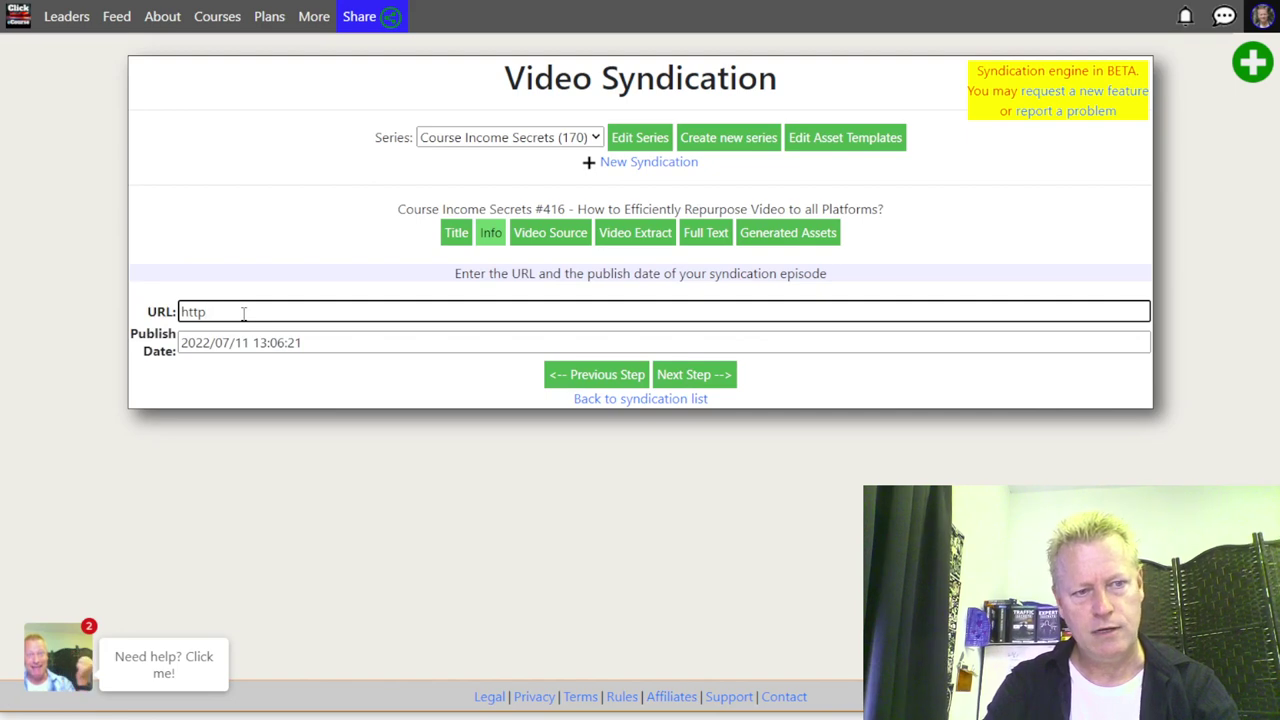
pyautogui.write('s://')
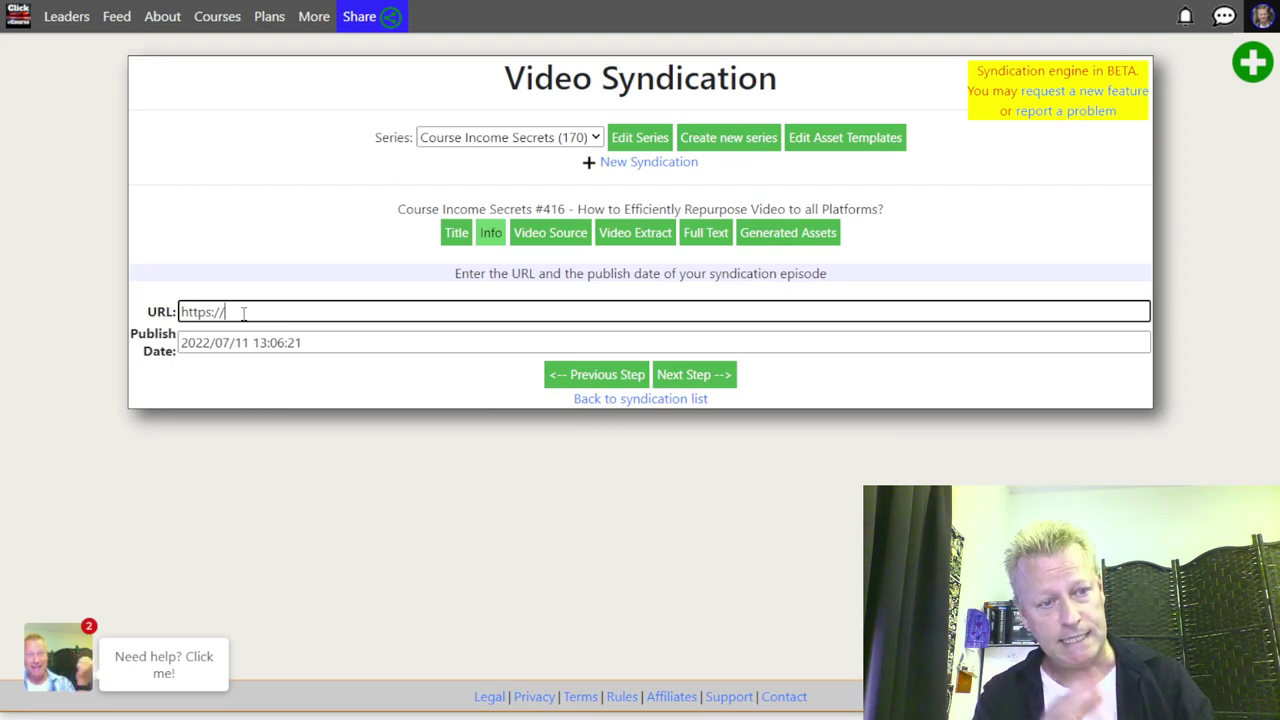
pyautogui.write('jeans')
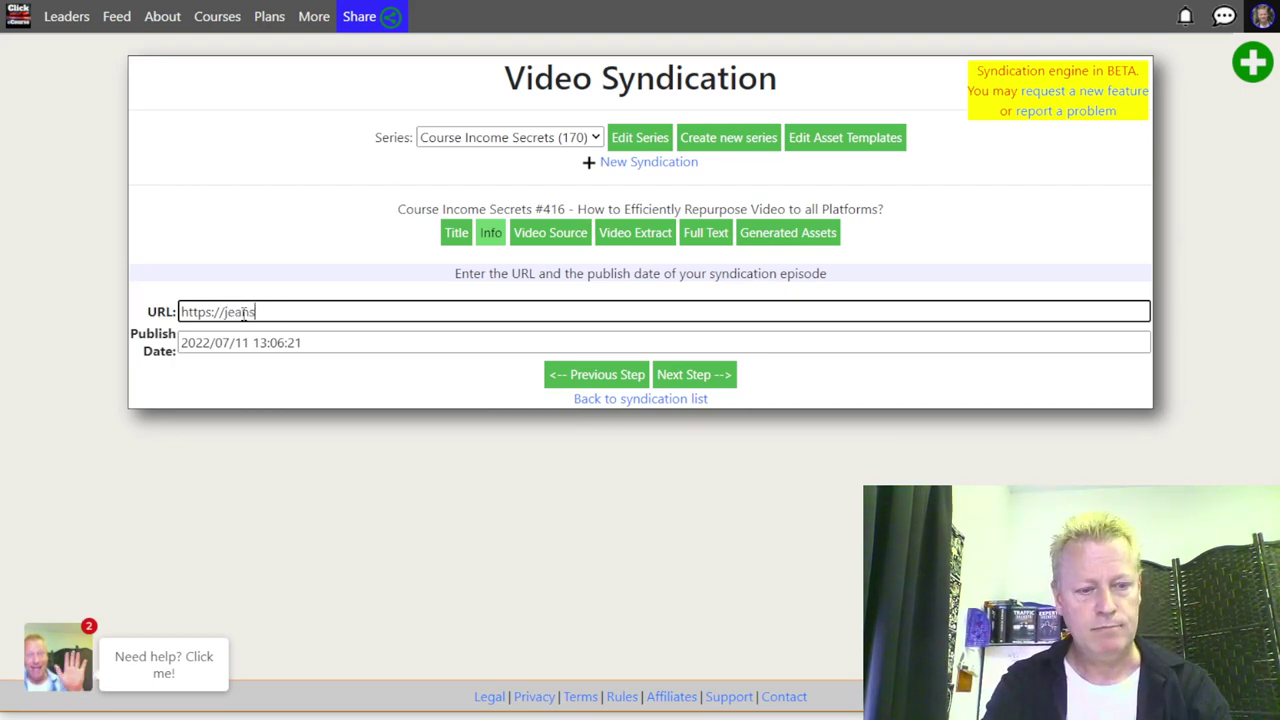
pyautogui.press('BackSpace')
pyautogui.press('BackSpace')
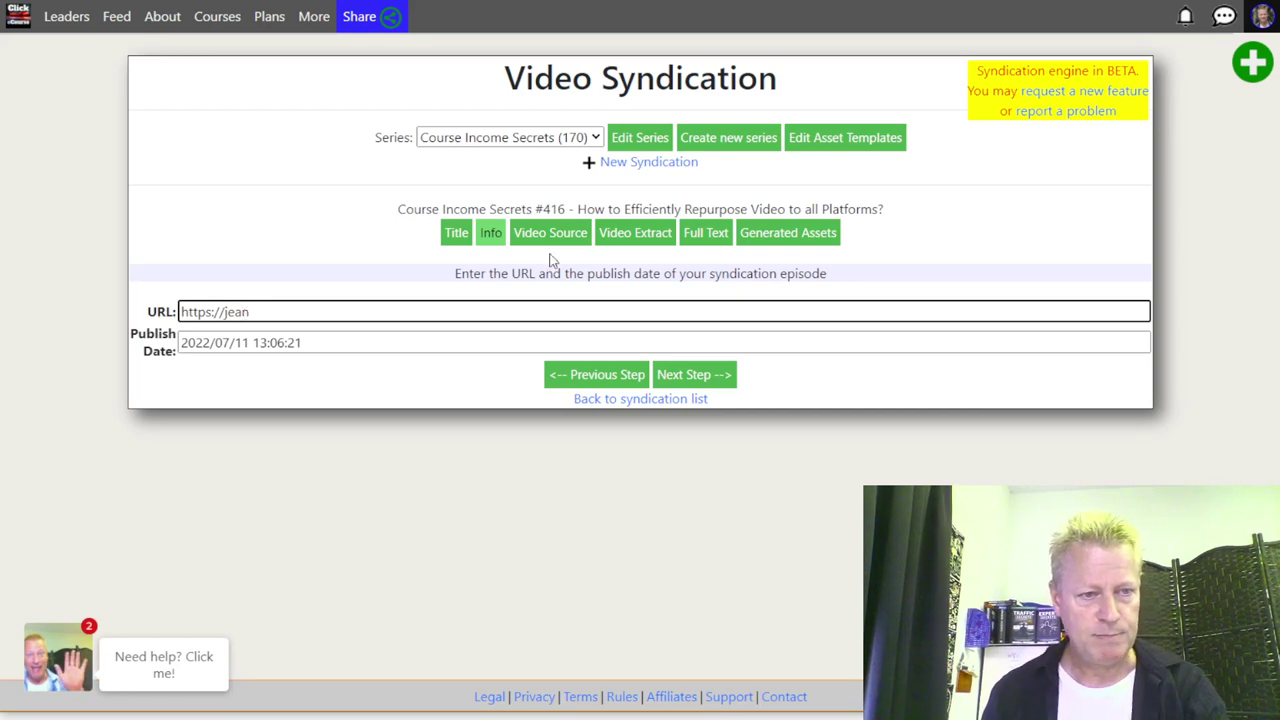
pyautogui.write('serge')
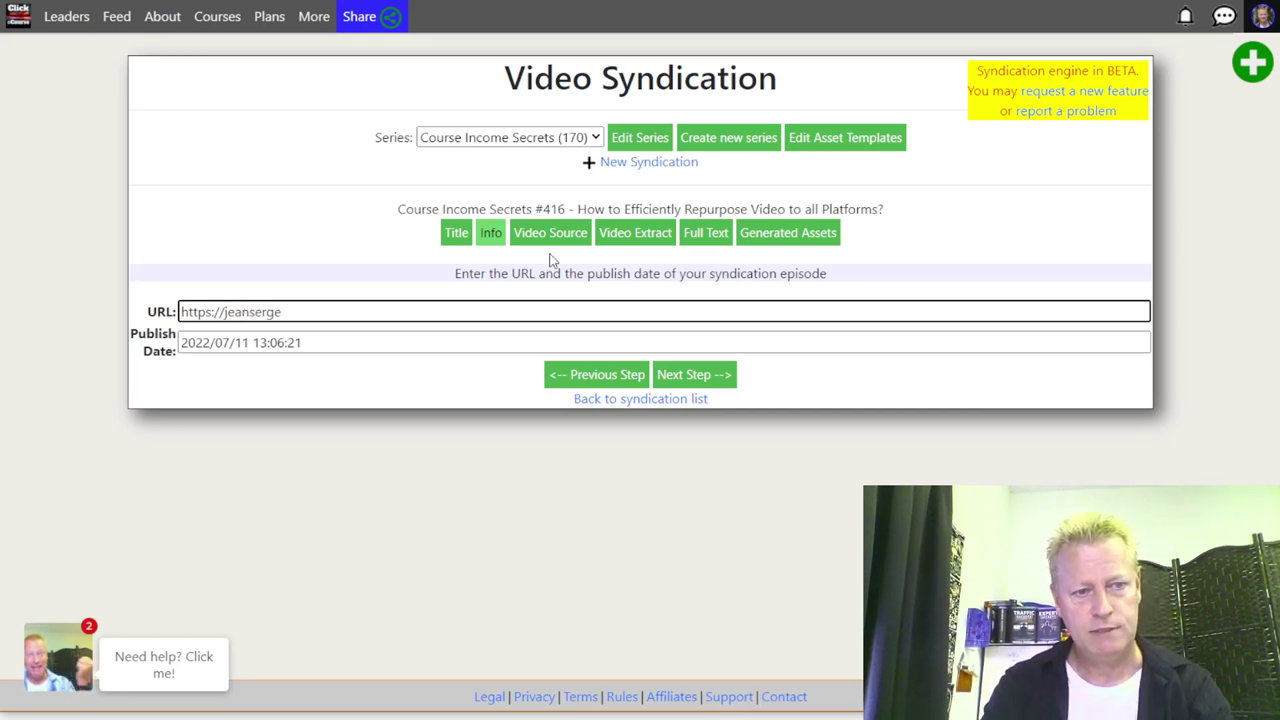
pyautogui.write('gagnon.com')
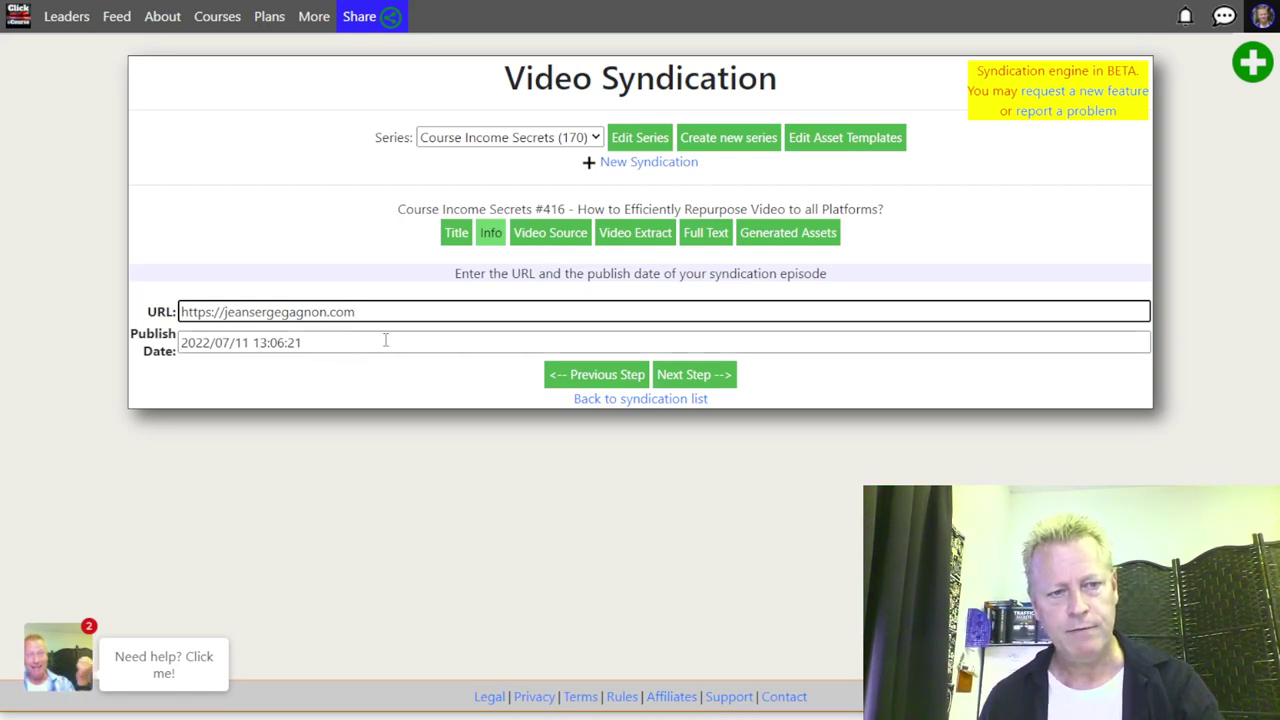
pyautogui.click(697, 376)
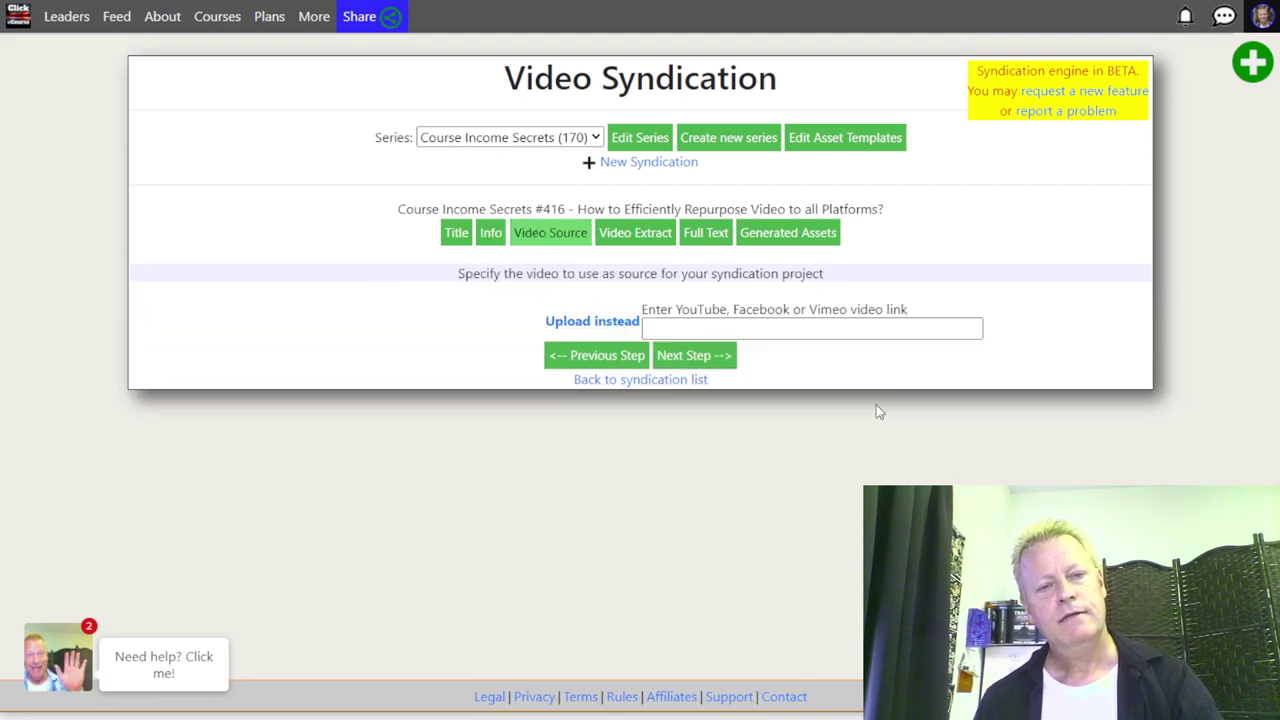
# Step: Switch episode 416's video source to a computer upload and try choosing the main MP4 video from episode 415's folder
pyautogui.click(685, 330)
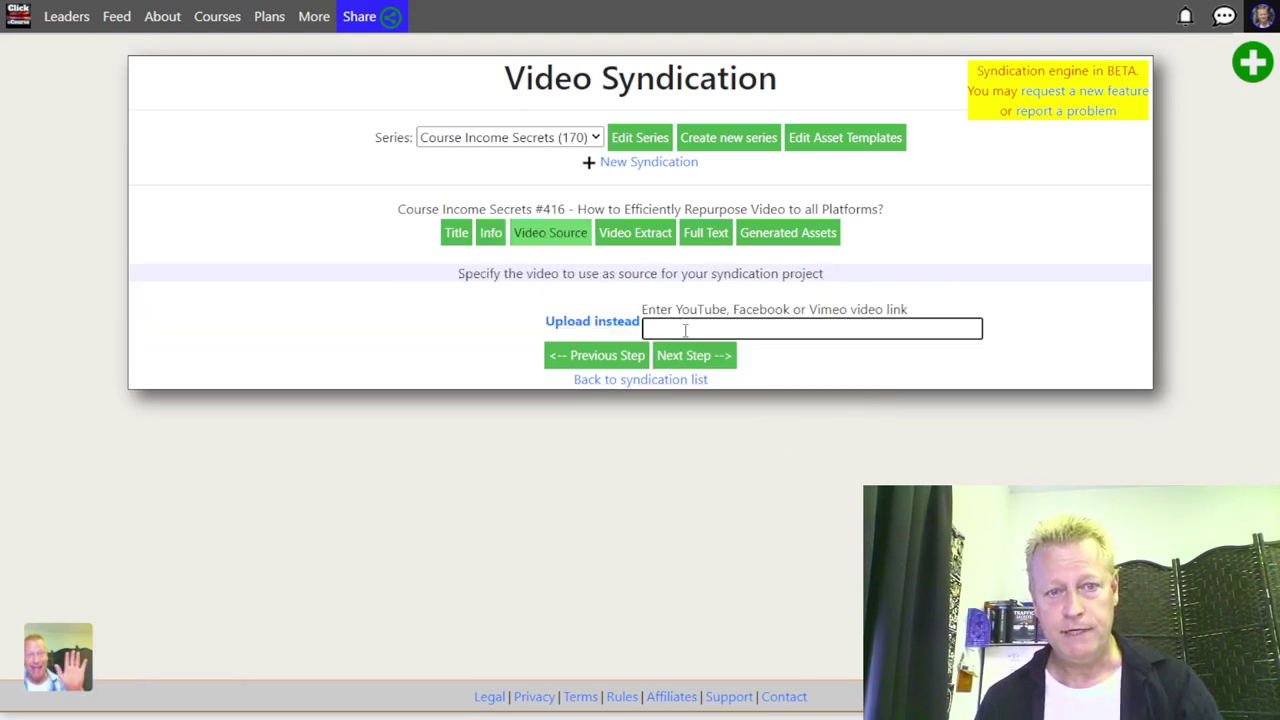
pyautogui.click(575, 321)
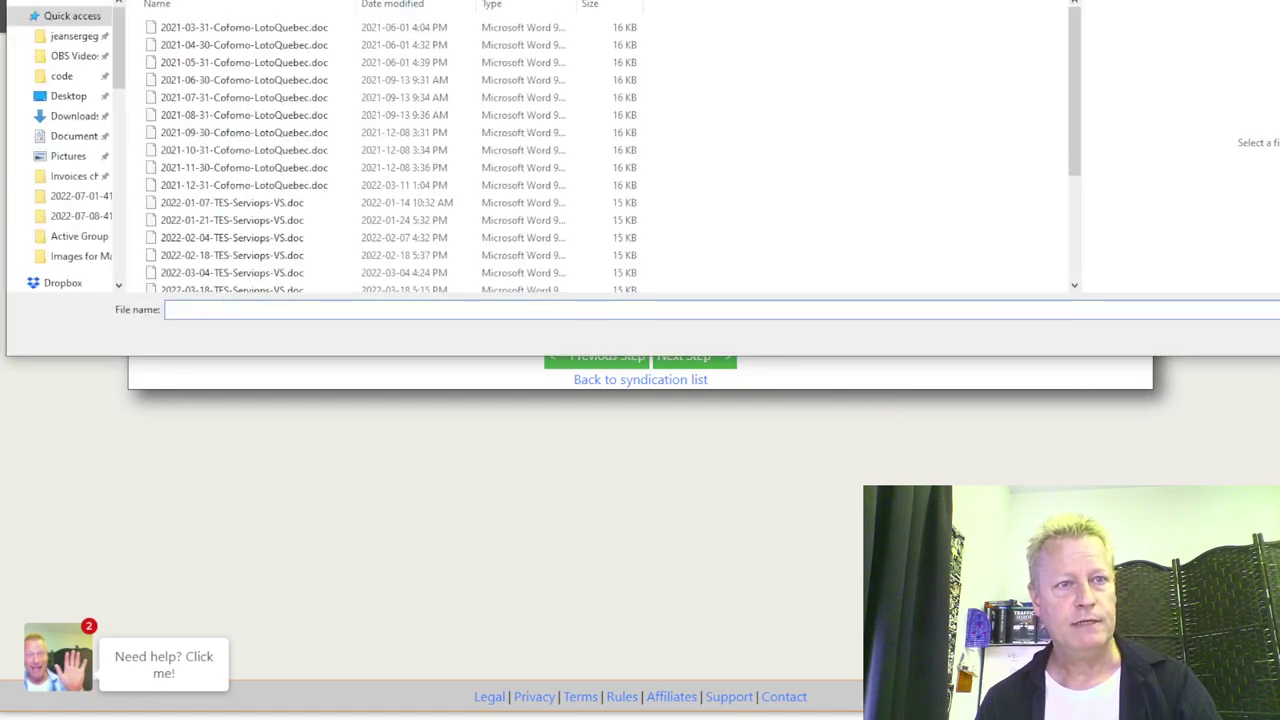
pyautogui.press('Escape')
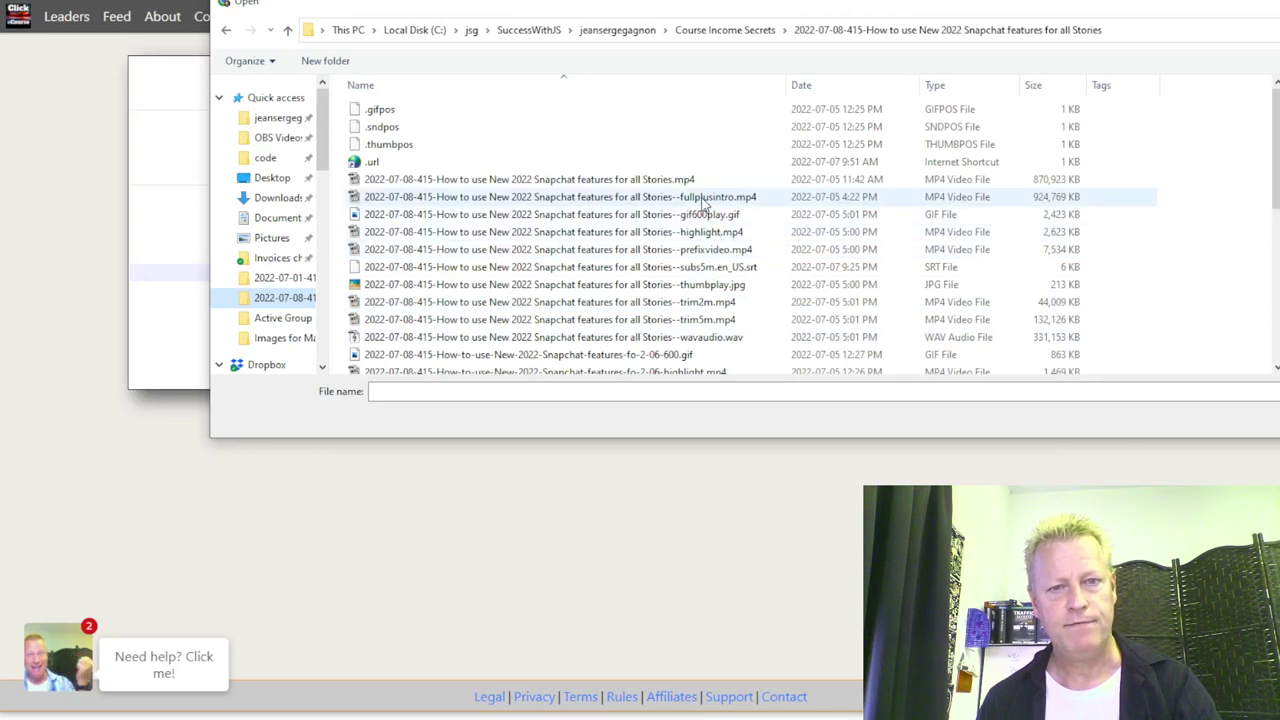
pyautogui.scroll(-2, 705, 250)
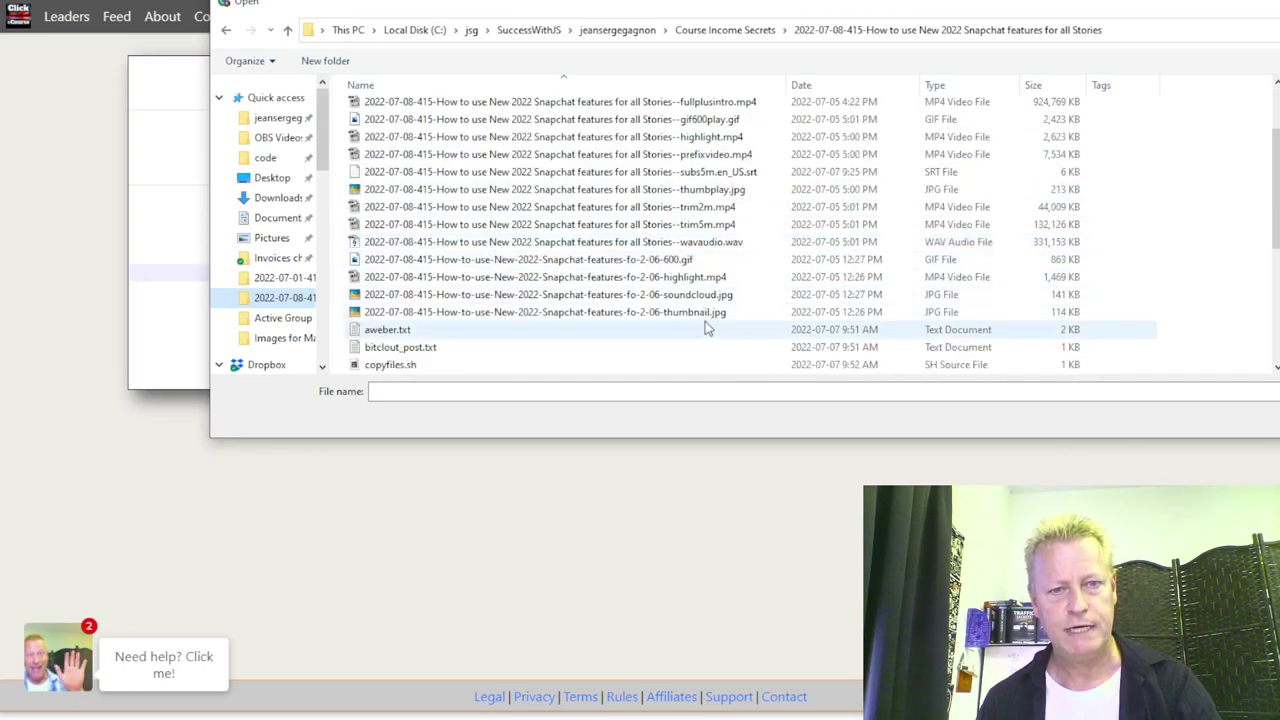
pyautogui.scroll(2, 705, 300)
pyautogui.click(660, 179)
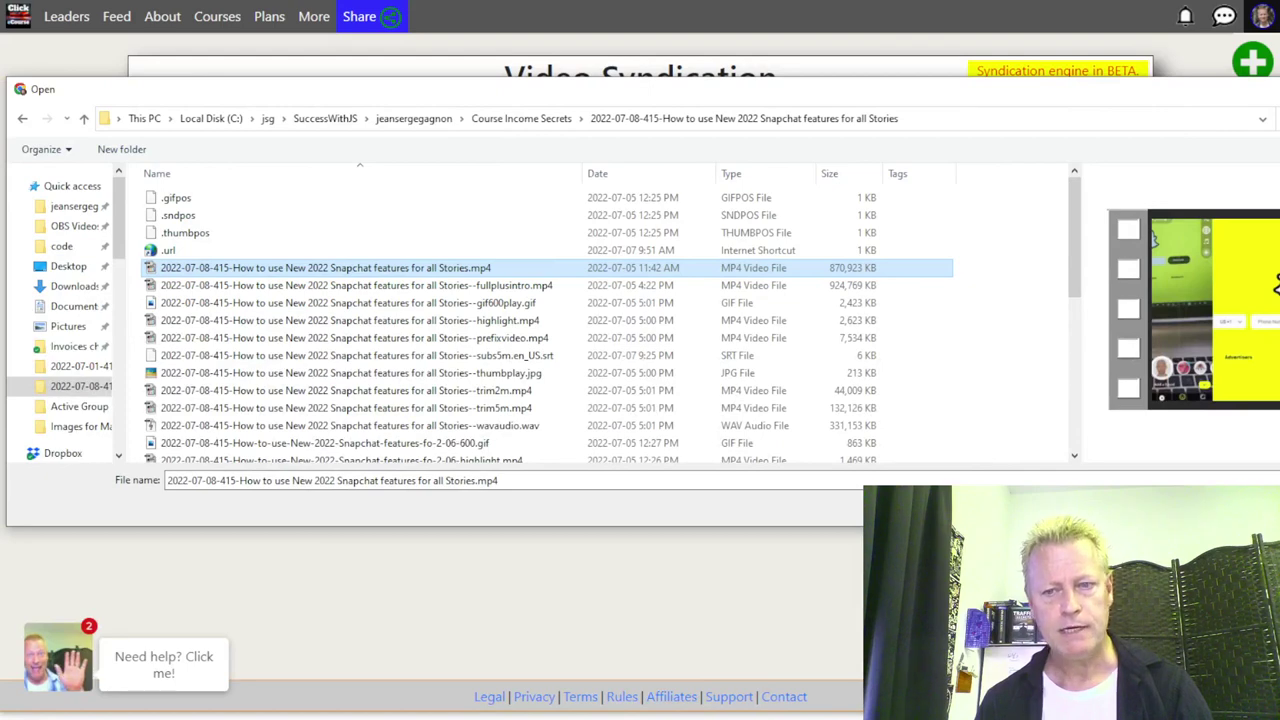
pyautogui.press('Escape')
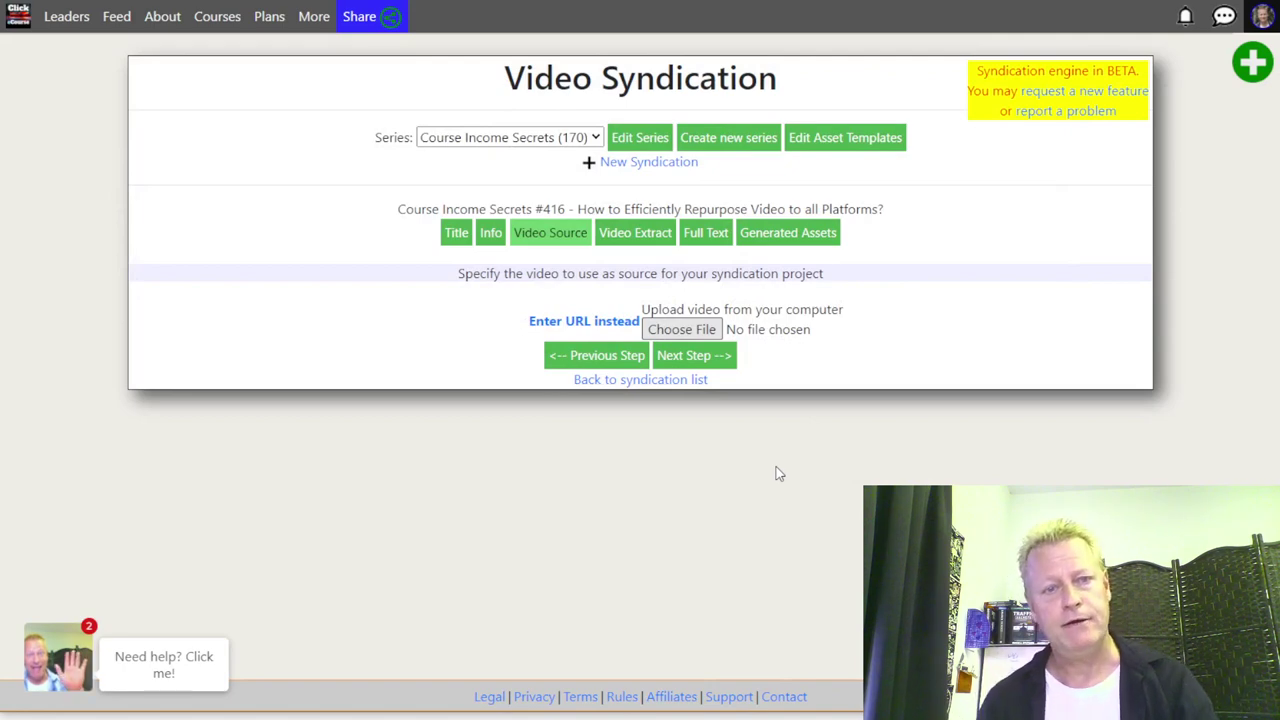
# Step: Return to the syndication list and examine episode 415's video source, previewing the video at 4:16 and selecting its subtitle-extraction link
pyautogui.click(634, 379)
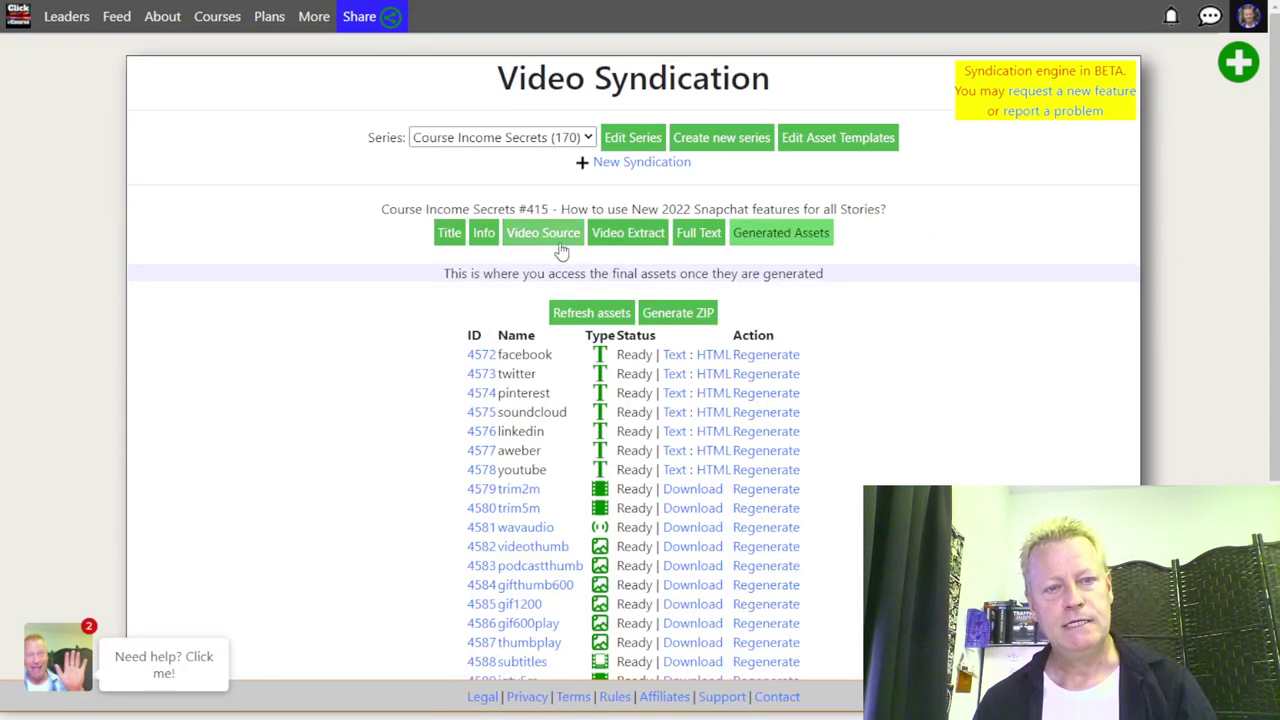
pyautogui.click(560, 242)
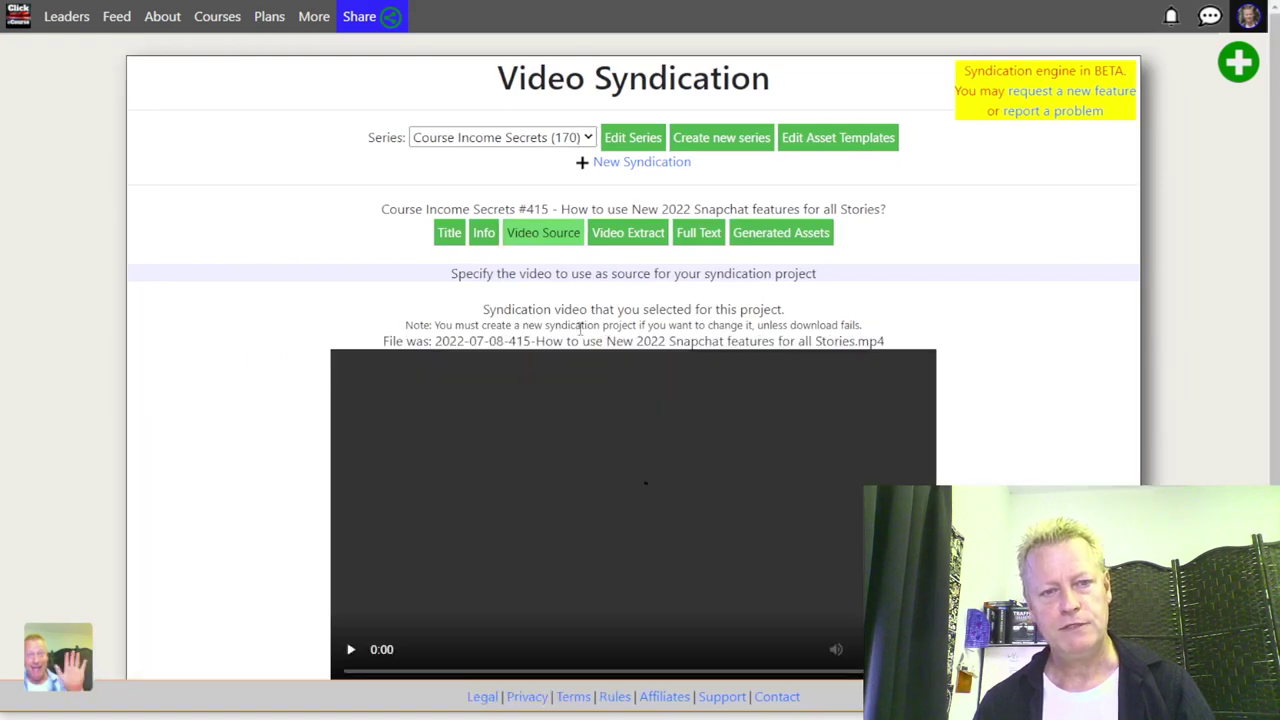
pyautogui.scroll(-2, 599, 312)
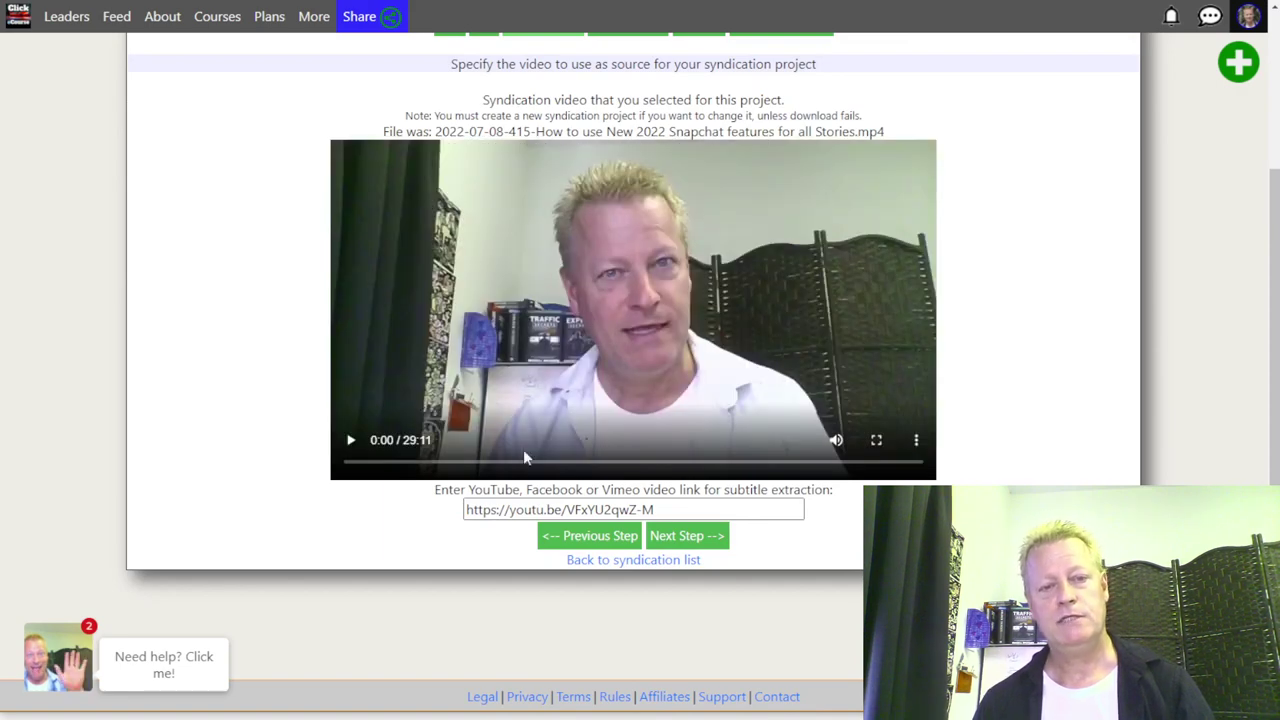
pyautogui.click(432, 463)
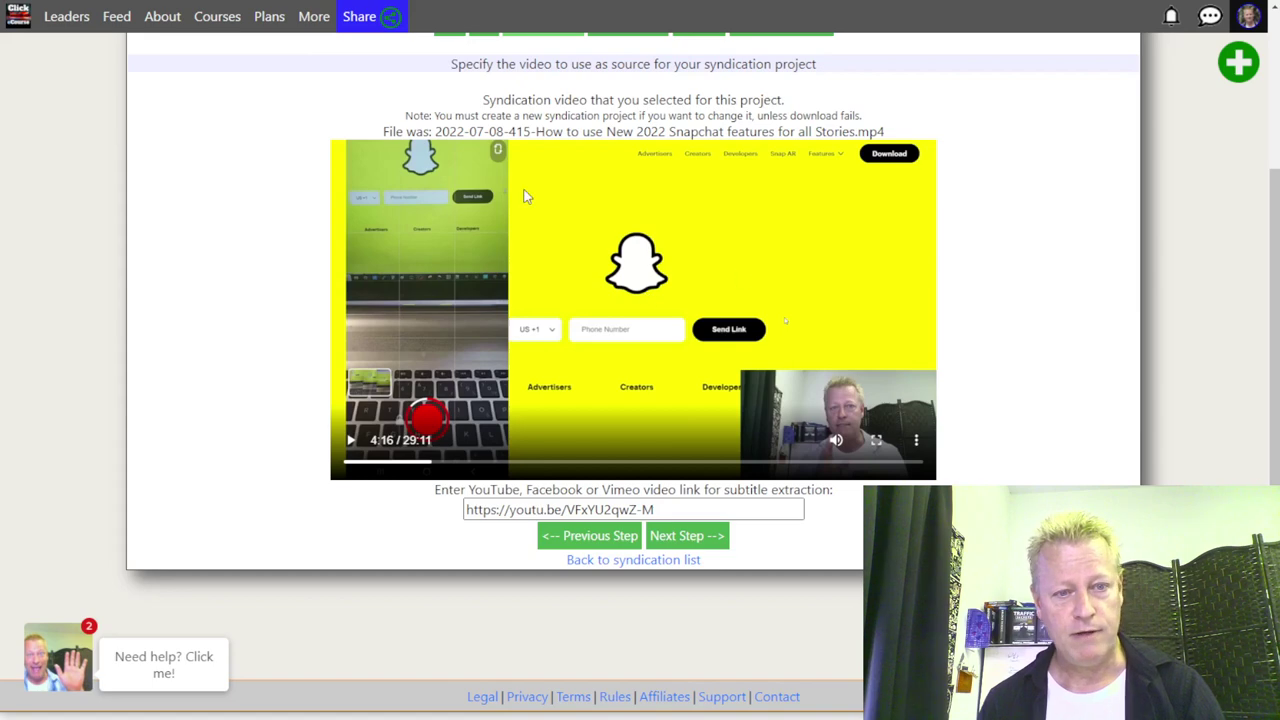
pyautogui.click(607, 510)
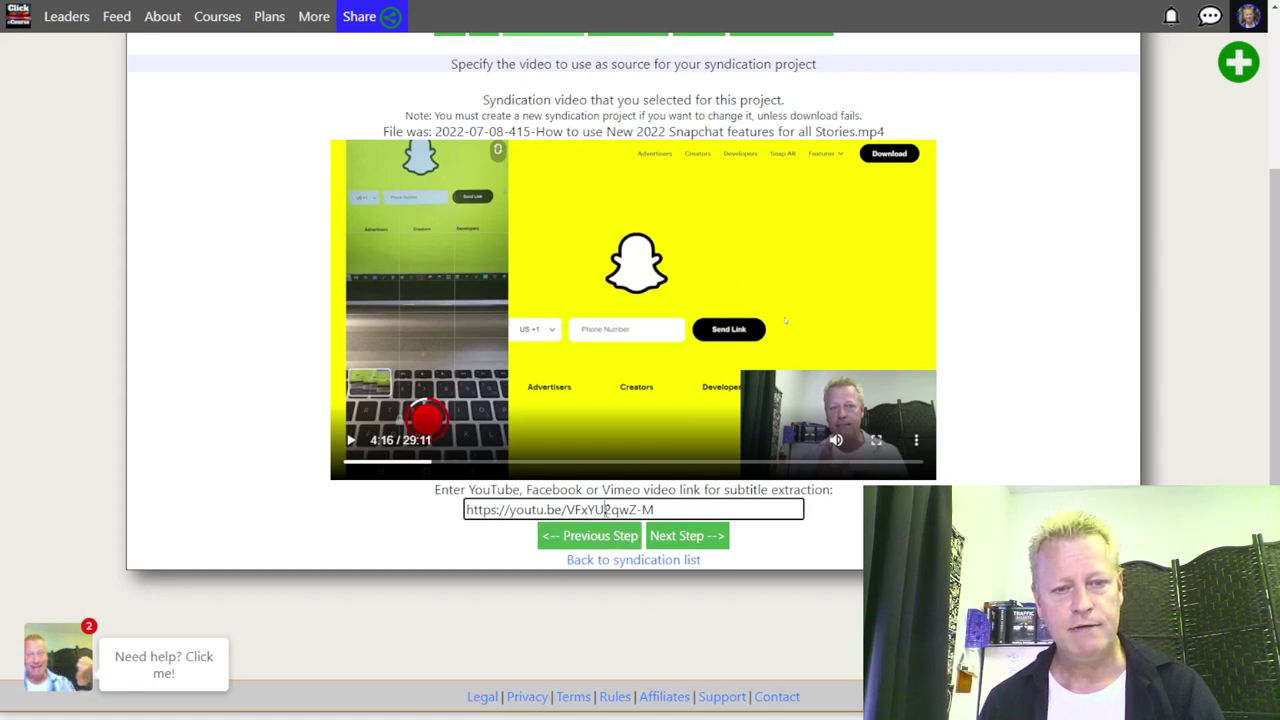
pyautogui.moveTo(659, 511); pyautogui.dragTo(432, 538)
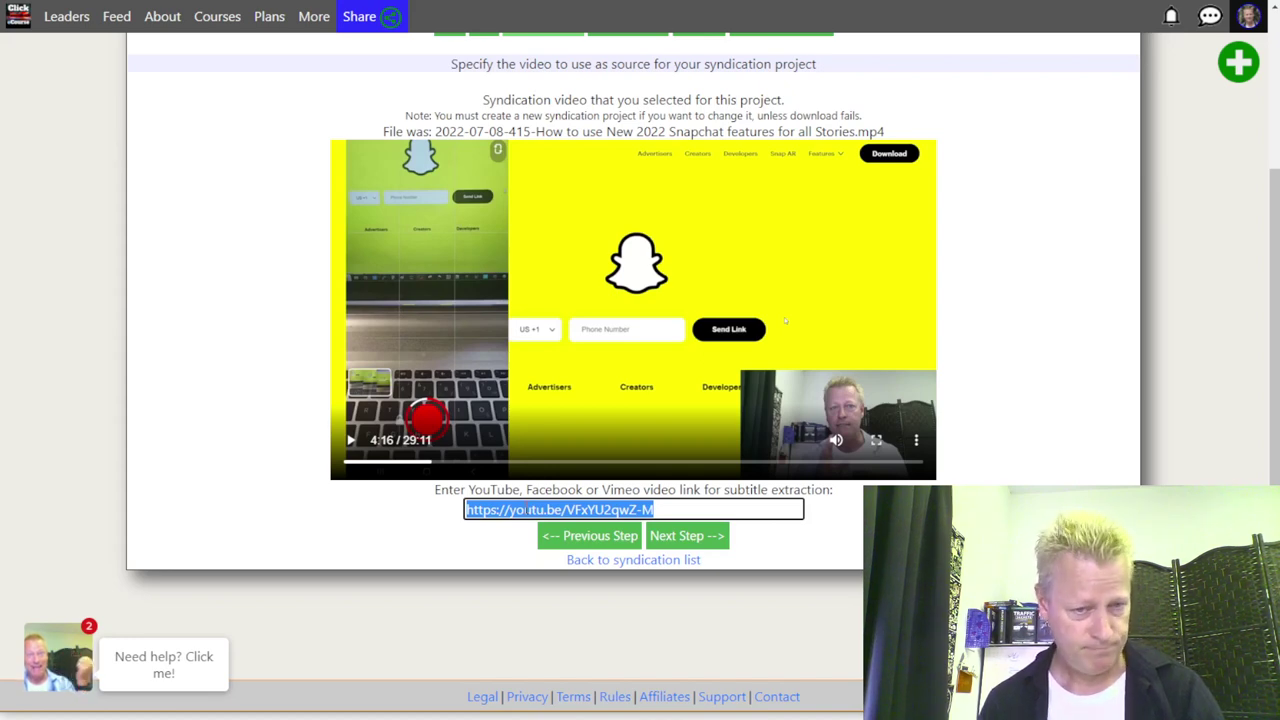
# Step: Examine episode 415's video extract settings for the GIF thumbnails, highlight start and length, and video thumbnail
pyautogui.scroll(2, 768, 249)
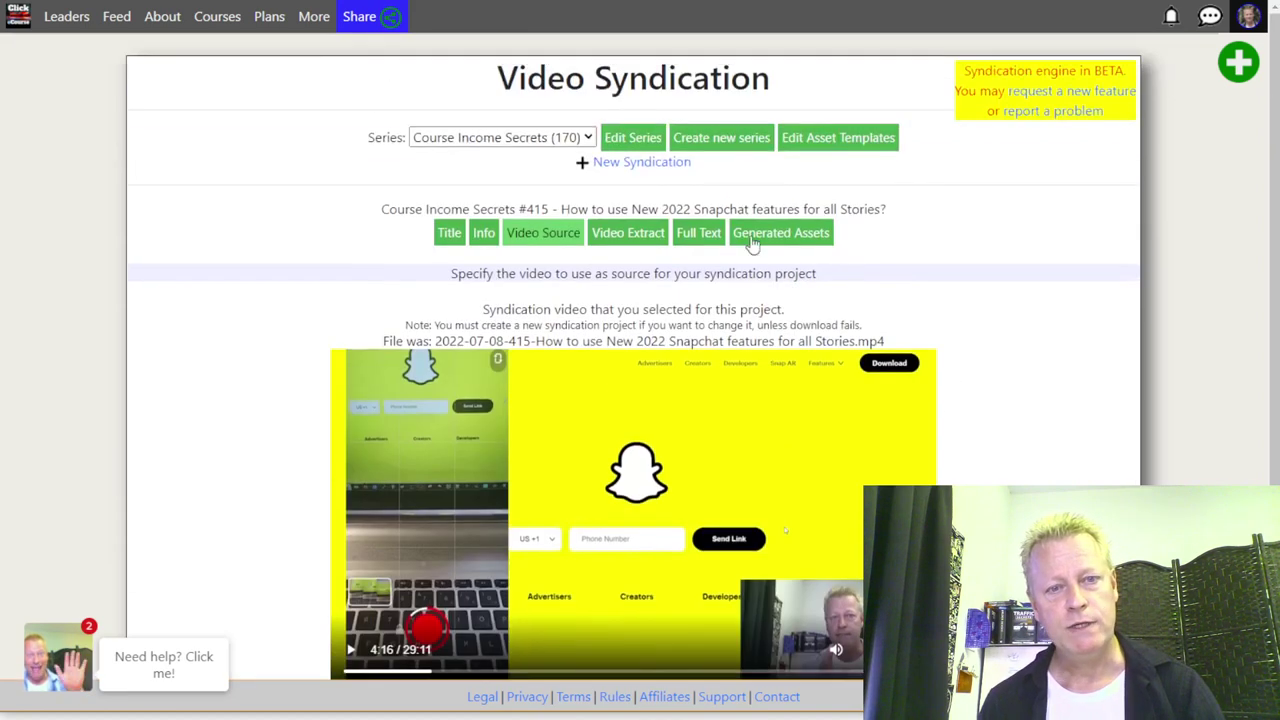
pyautogui.click(630, 240)
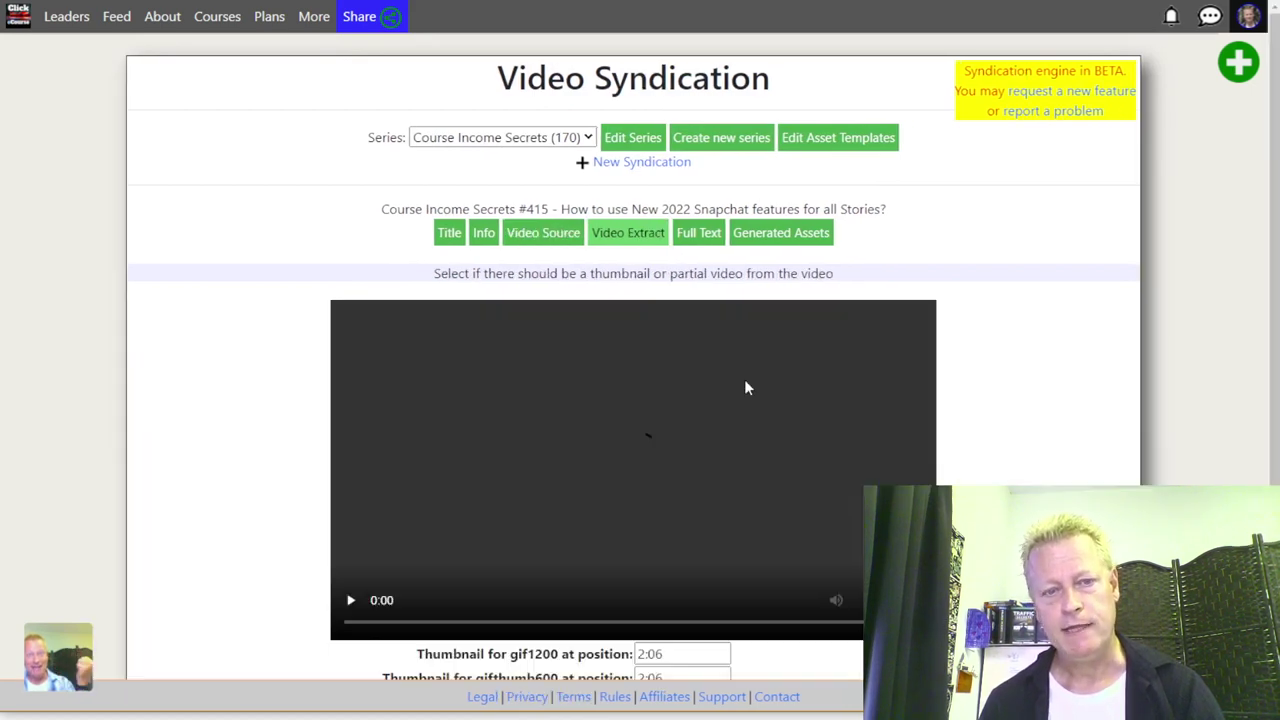
pyautogui.scroll(-2, 745, 388)
pyautogui.click(682, 438)
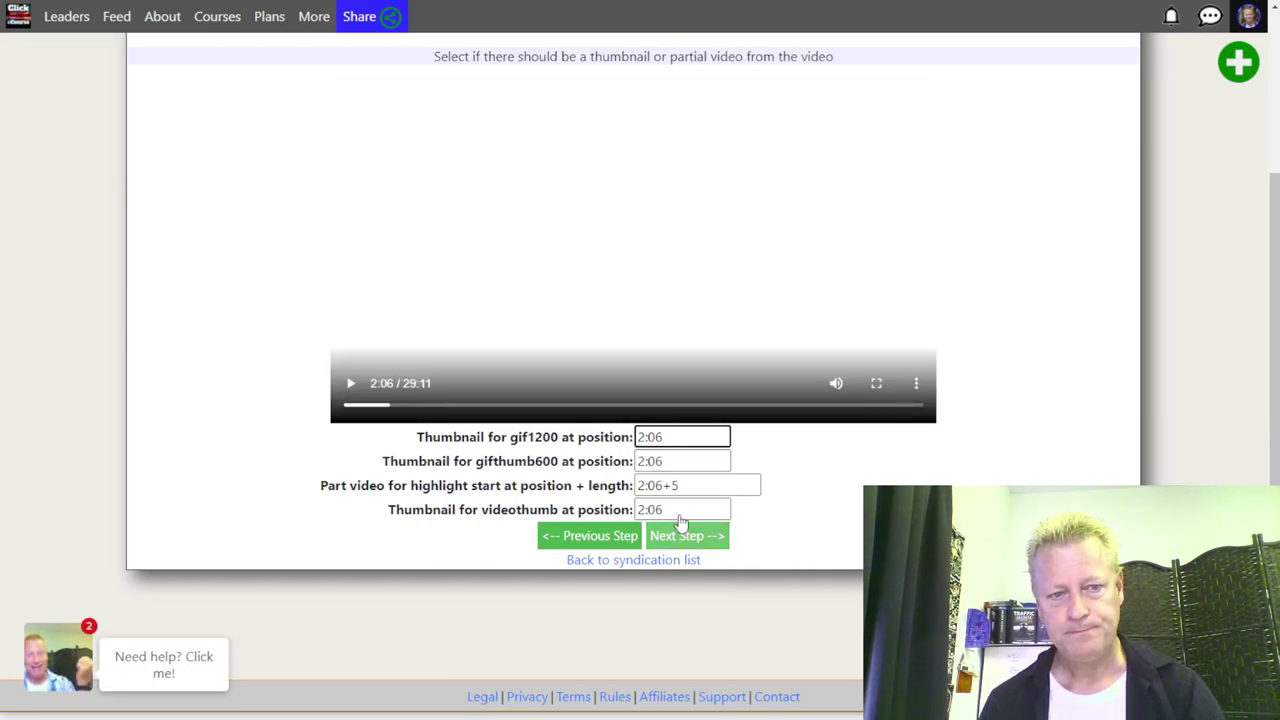
pyautogui.click(681, 460)
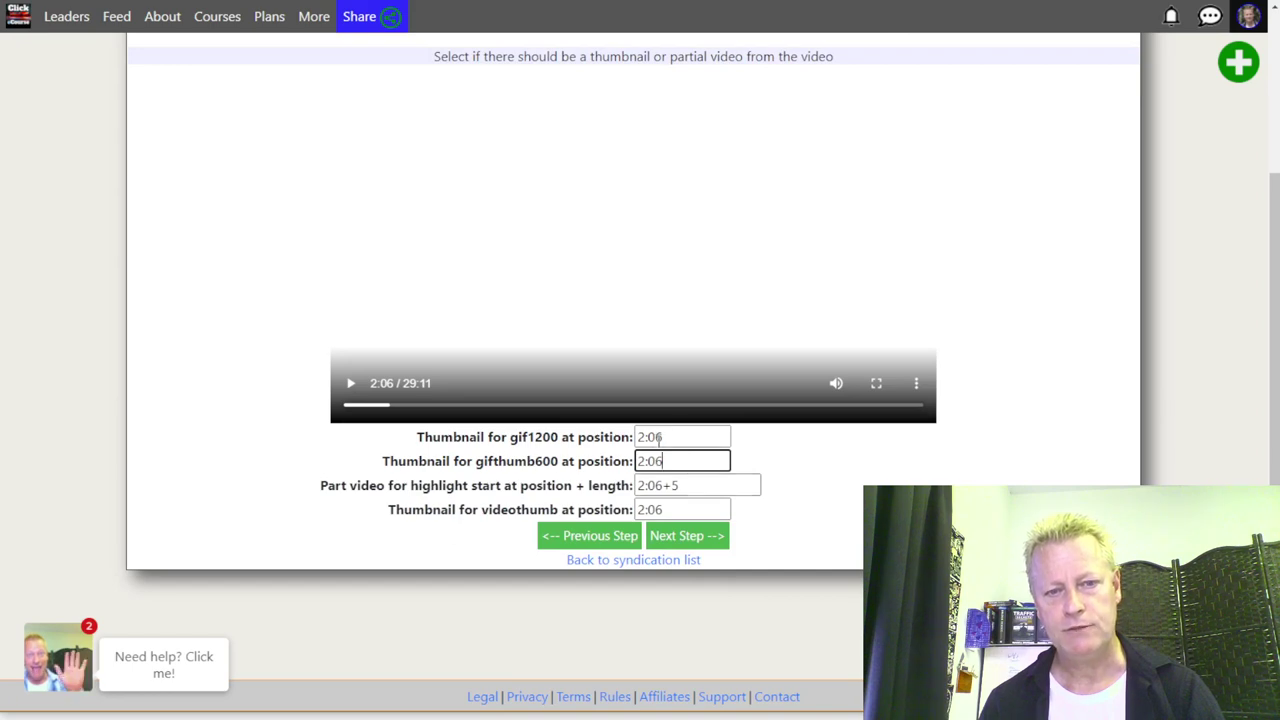
pyautogui.click(687, 487)
pyautogui.moveTo(689, 489); pyautogui.dragTo(674, 487)
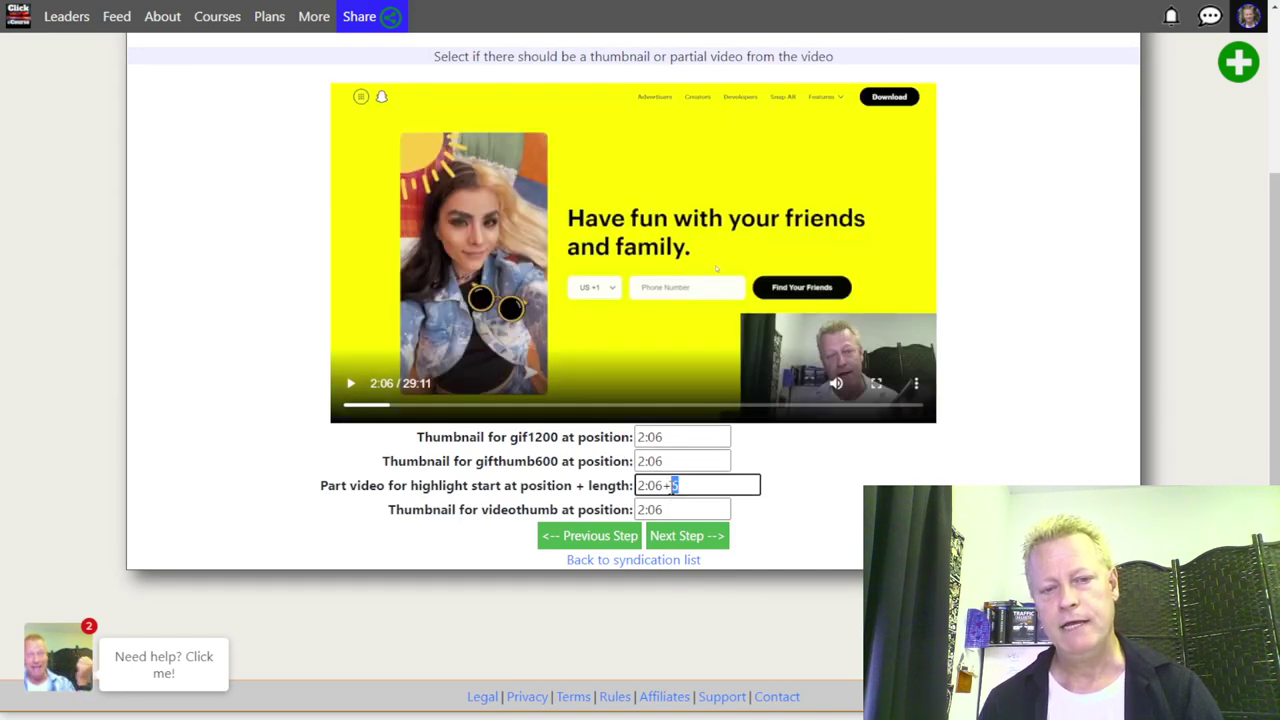
pyautogui.click(691, 487)
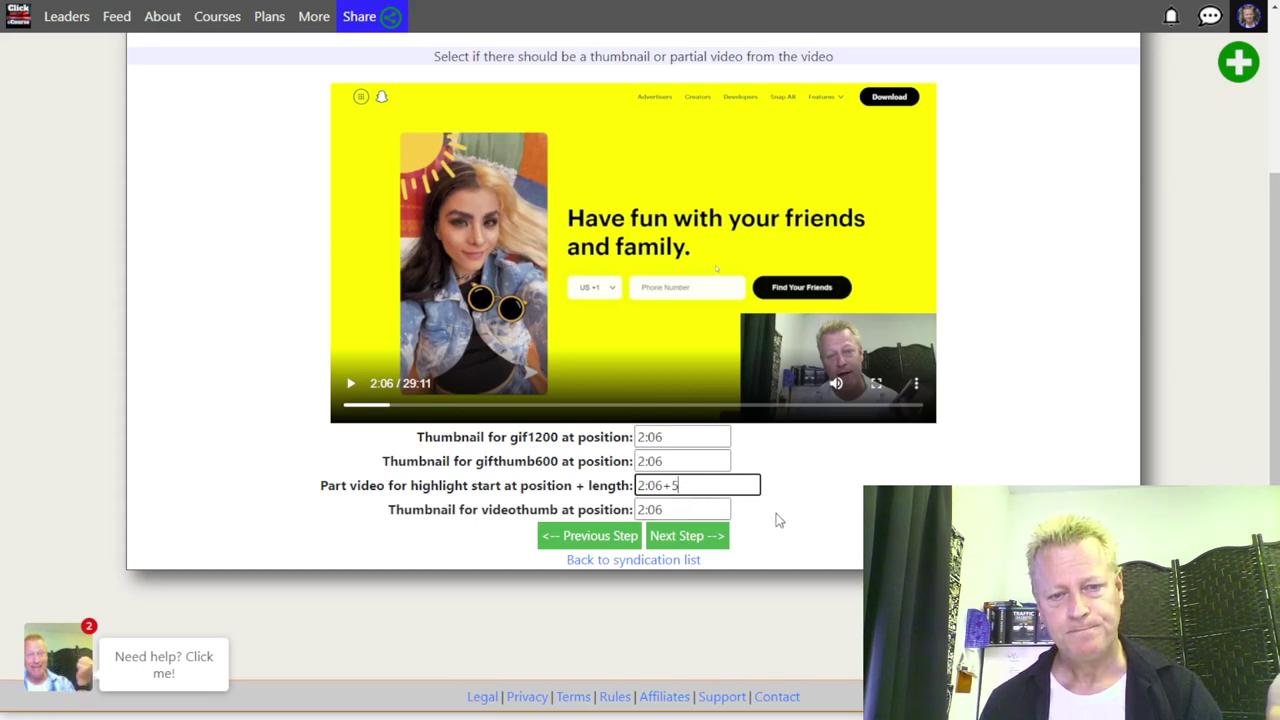
# Step: Review the full list of episode 415's generated assets, from the social media texts to the trimmed videos, thumbnails and subtitles
pyautogui.scroll(2, 840, 507)
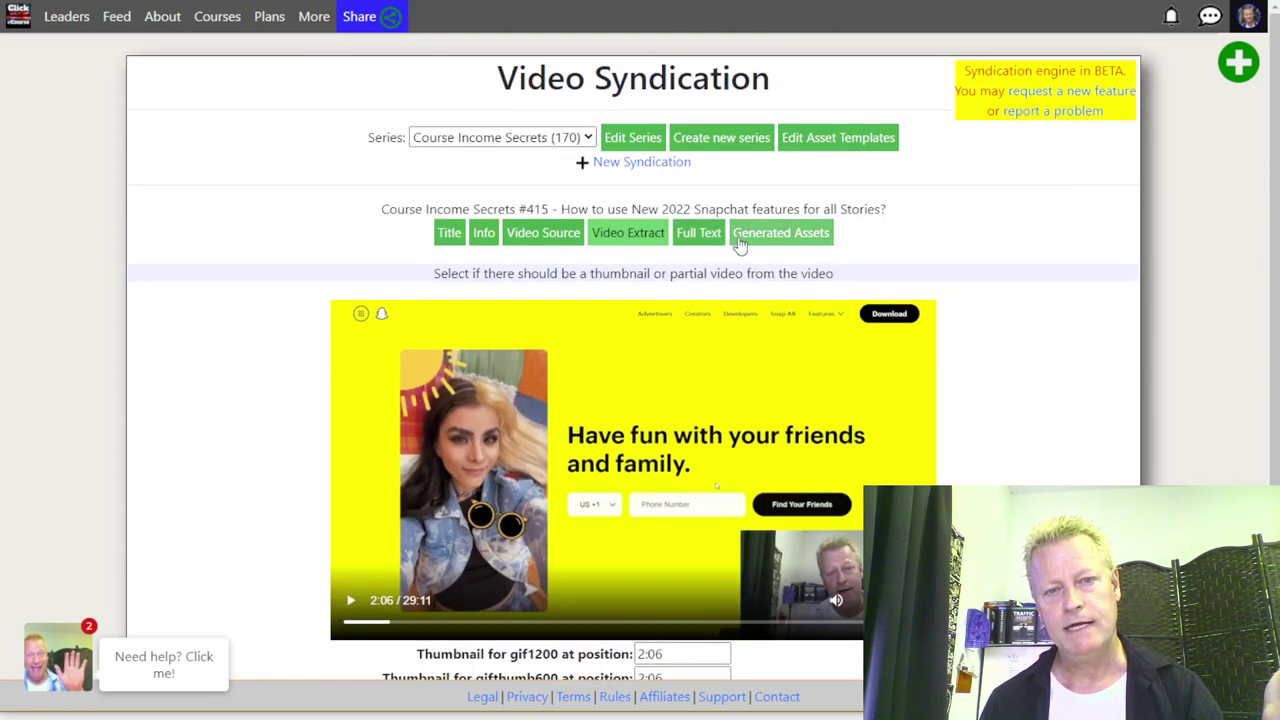
pyautogui.click(772, 238)
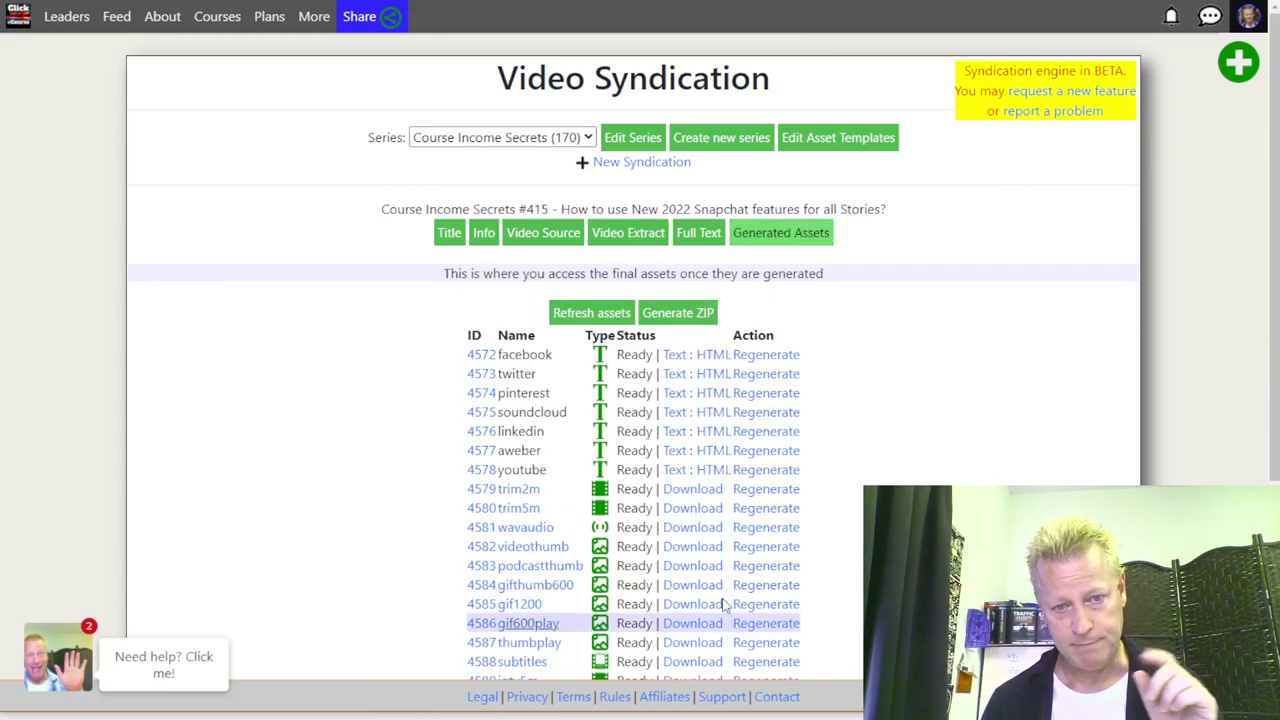
pyautogui.scroll(-3, 842, 528)
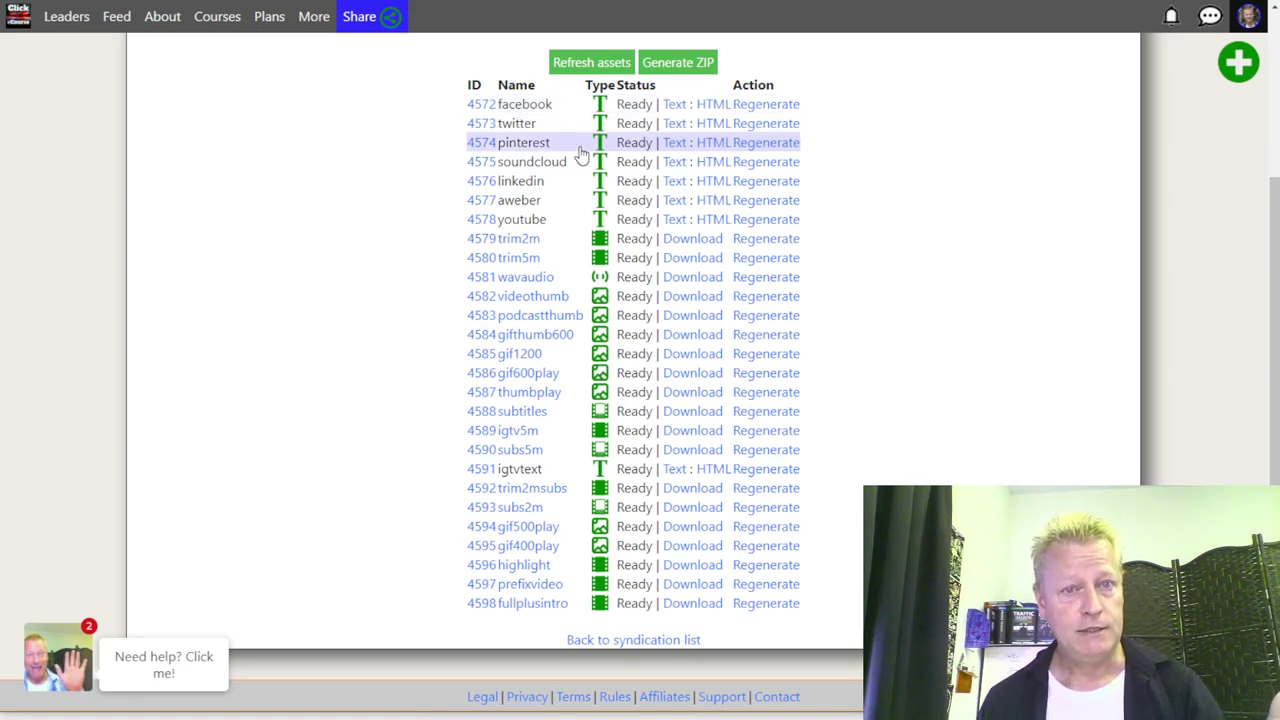
pyautogui.scroll(3, 851, 240)
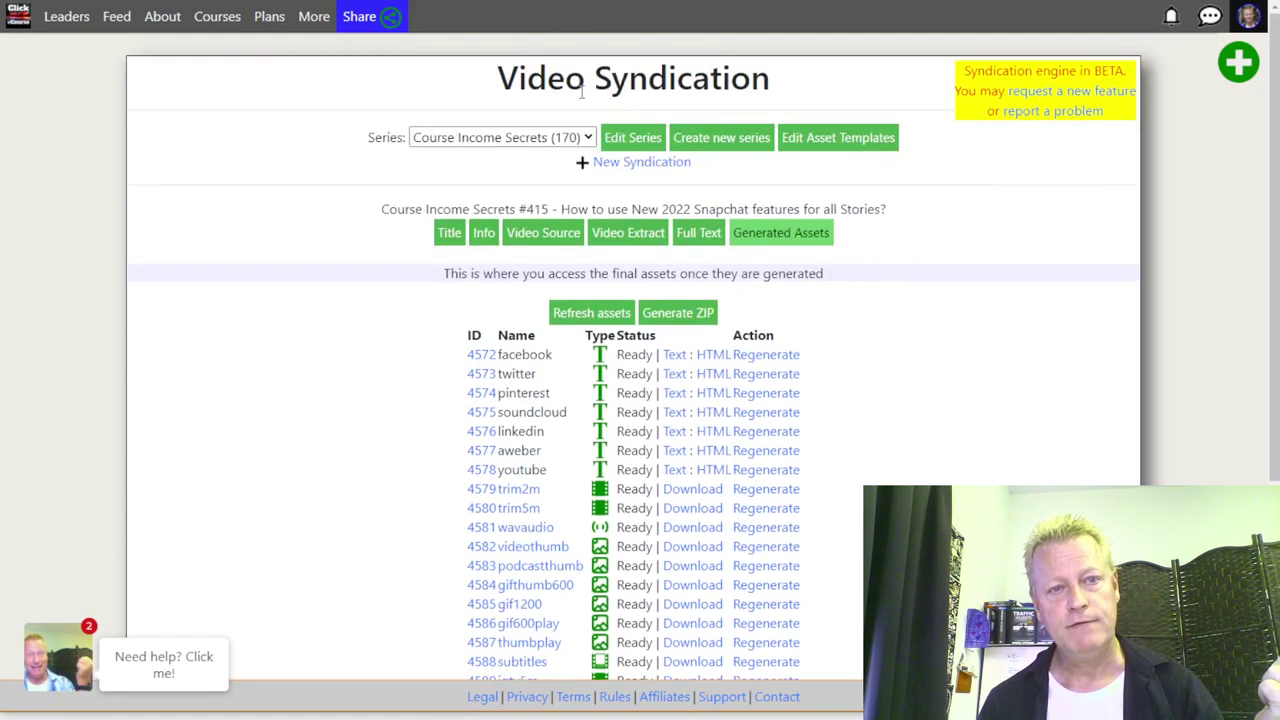
pyautogui.moveTo(490, 75); pyautogui.dragTo(860, 69)
pyautogui.click(991, 377)
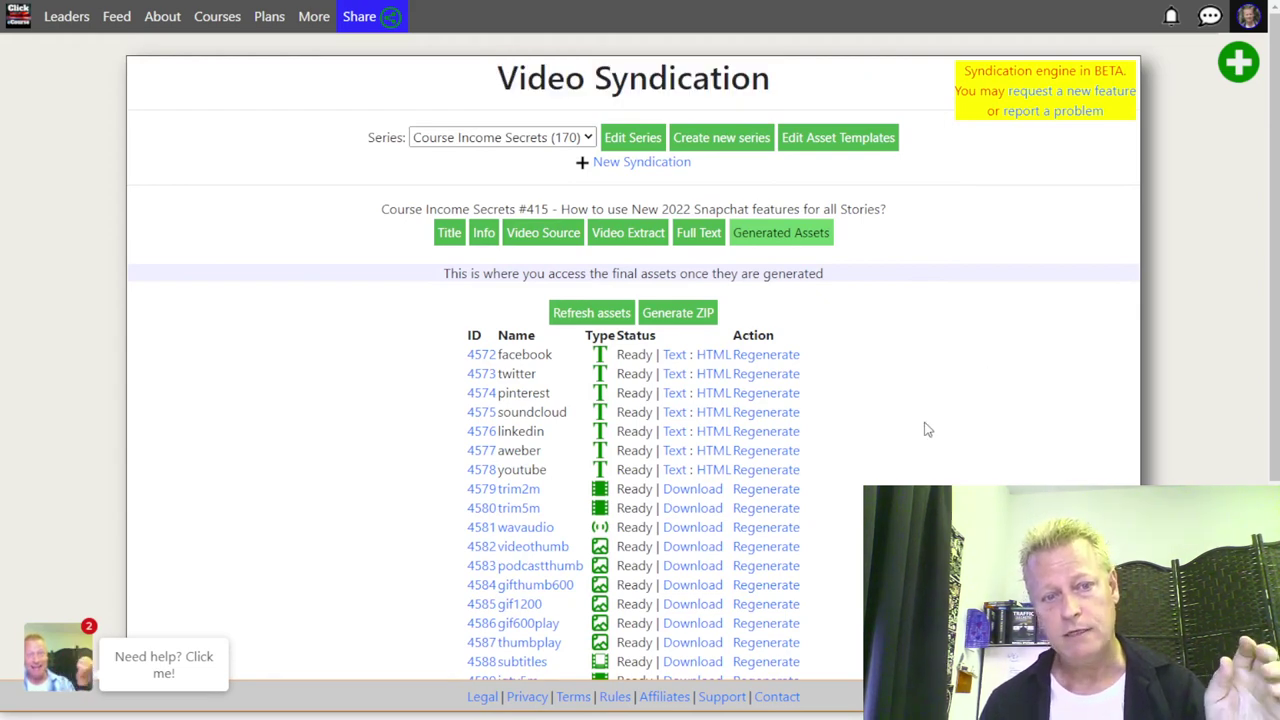
pyautogui.scroll(-3, 928, 430)
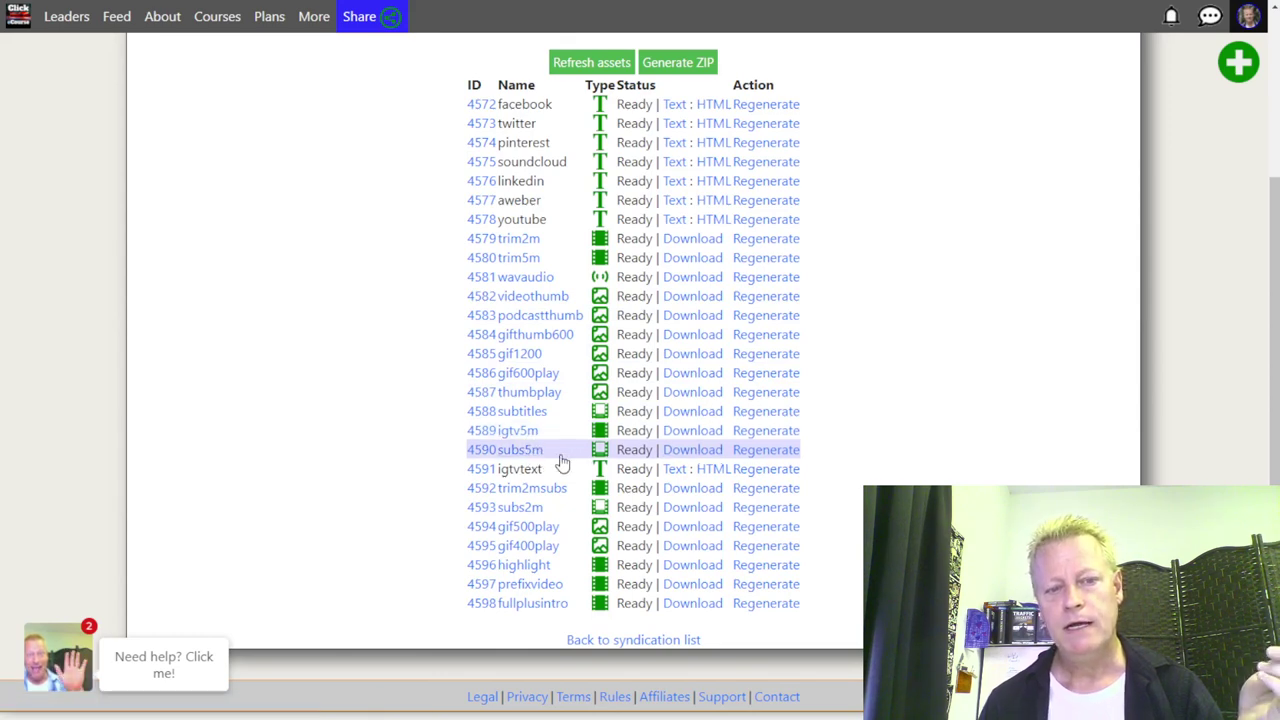
pyautogui.scroll(-1, 555, 500)
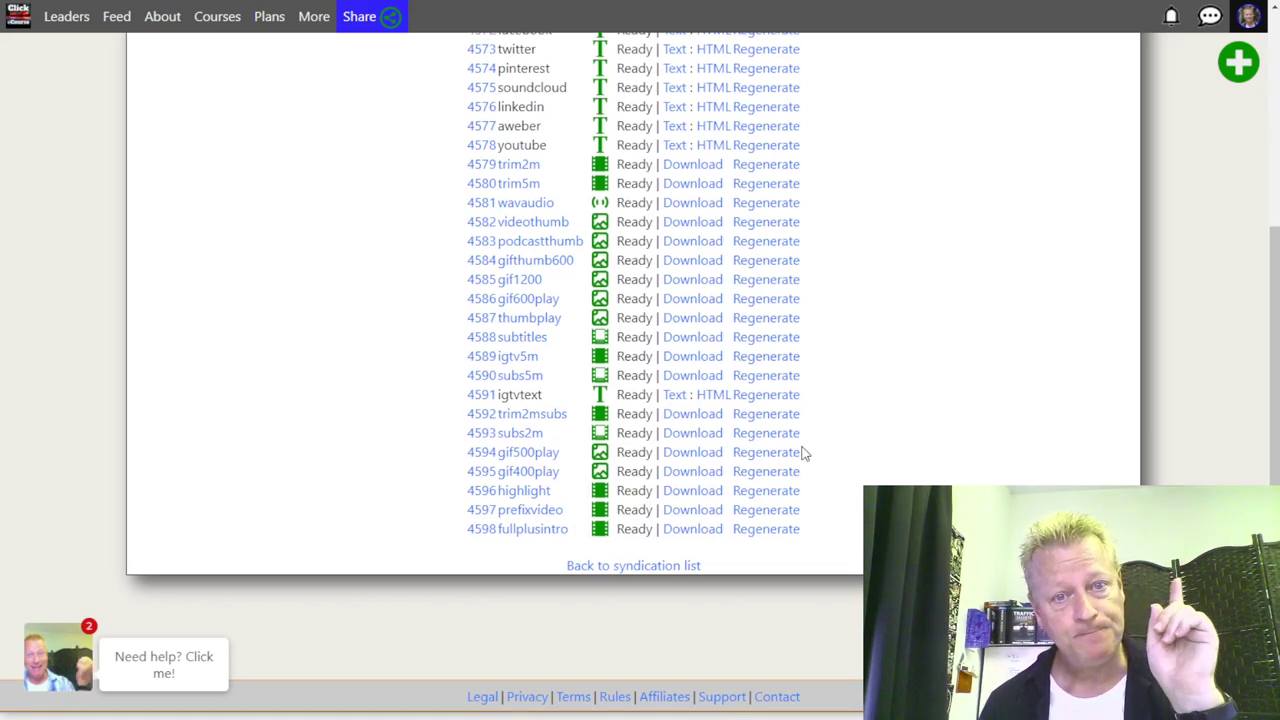
pyautogui.scroll(3, 805, 453)
pyautogui.scroll(-3, 805, 453)
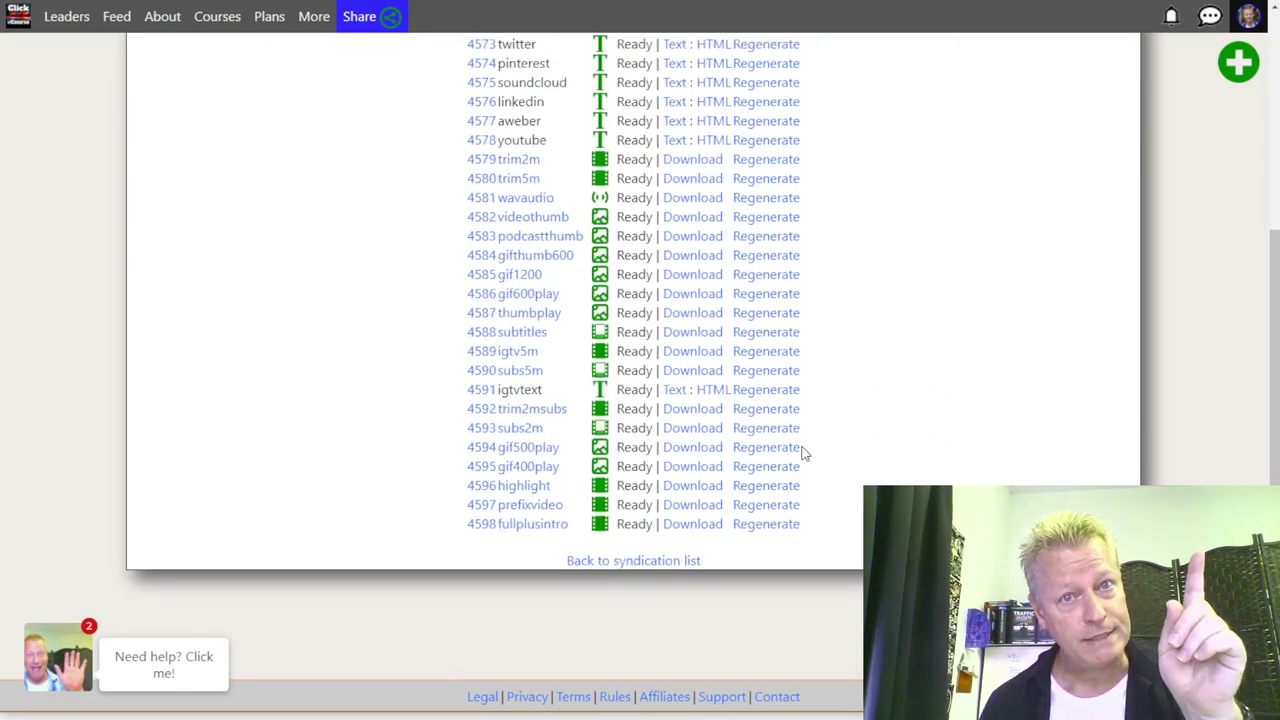
pyautogui.scroll(3, 805, 453)
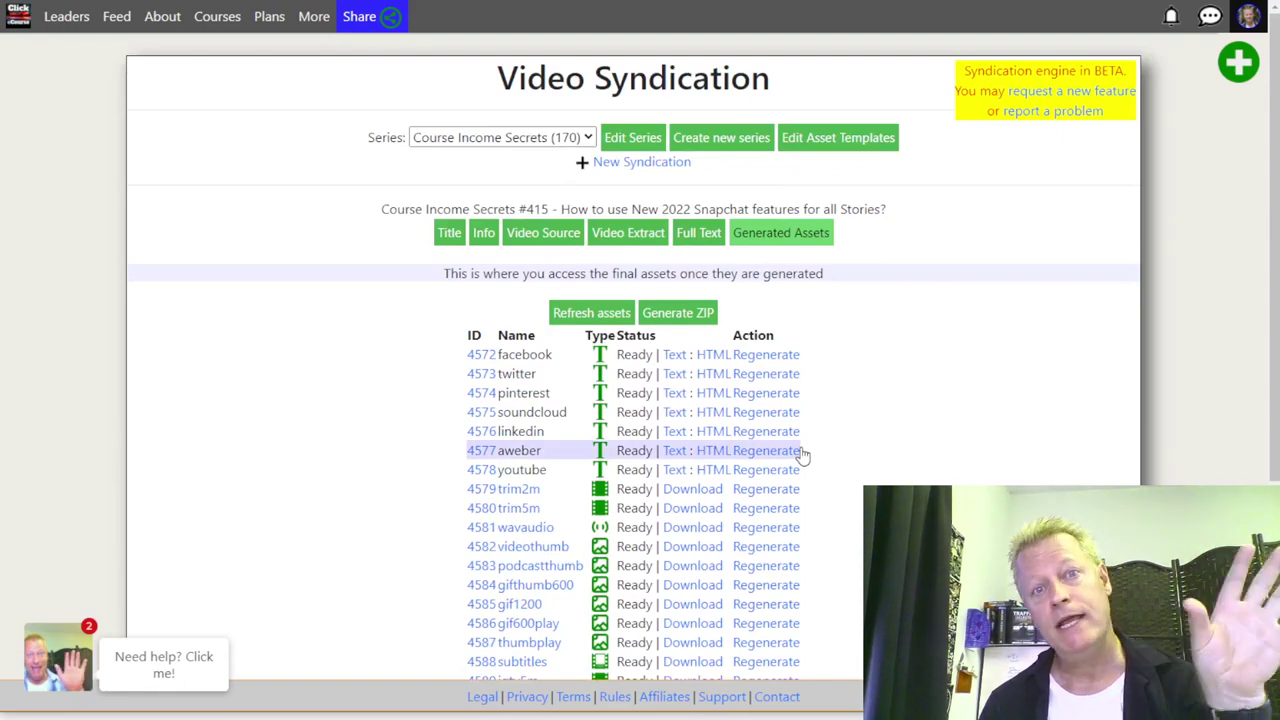
pyautogui.scroll(-3, 805, 453)
pyautogui.scroll(3, 793, 461)
pyautogui.scroll(-3, 853, 483)
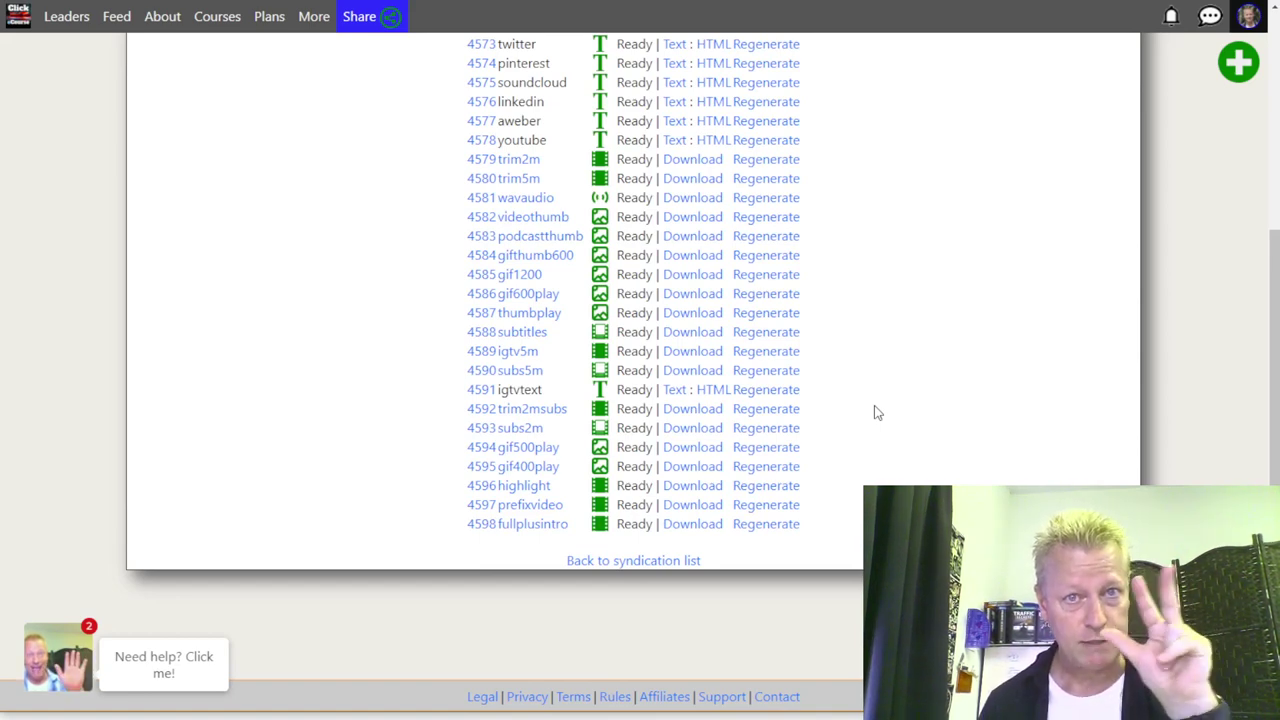
# Step: From episode 415's generated assets, open the vertical igtv5m video with burned-in subtitles and mute its playback
pyautogui.scroll(3, 874, 405)
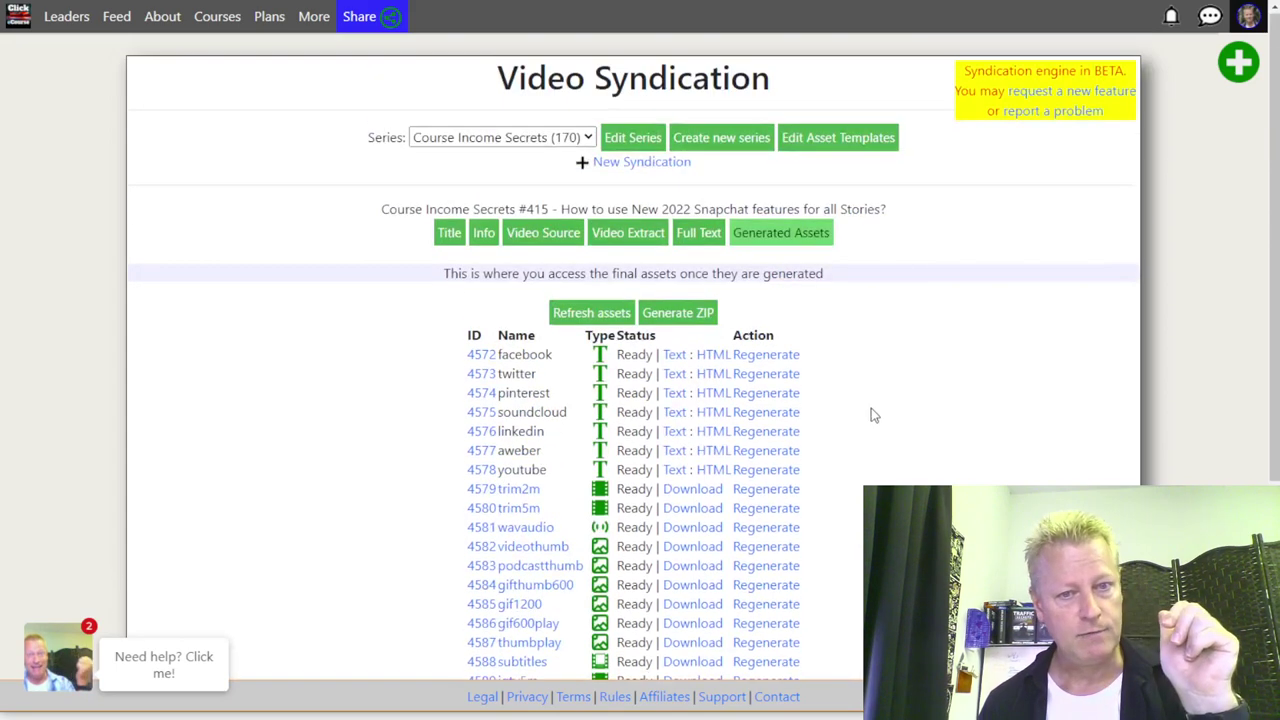
pyautogui.scroll(-3, 683, 455)
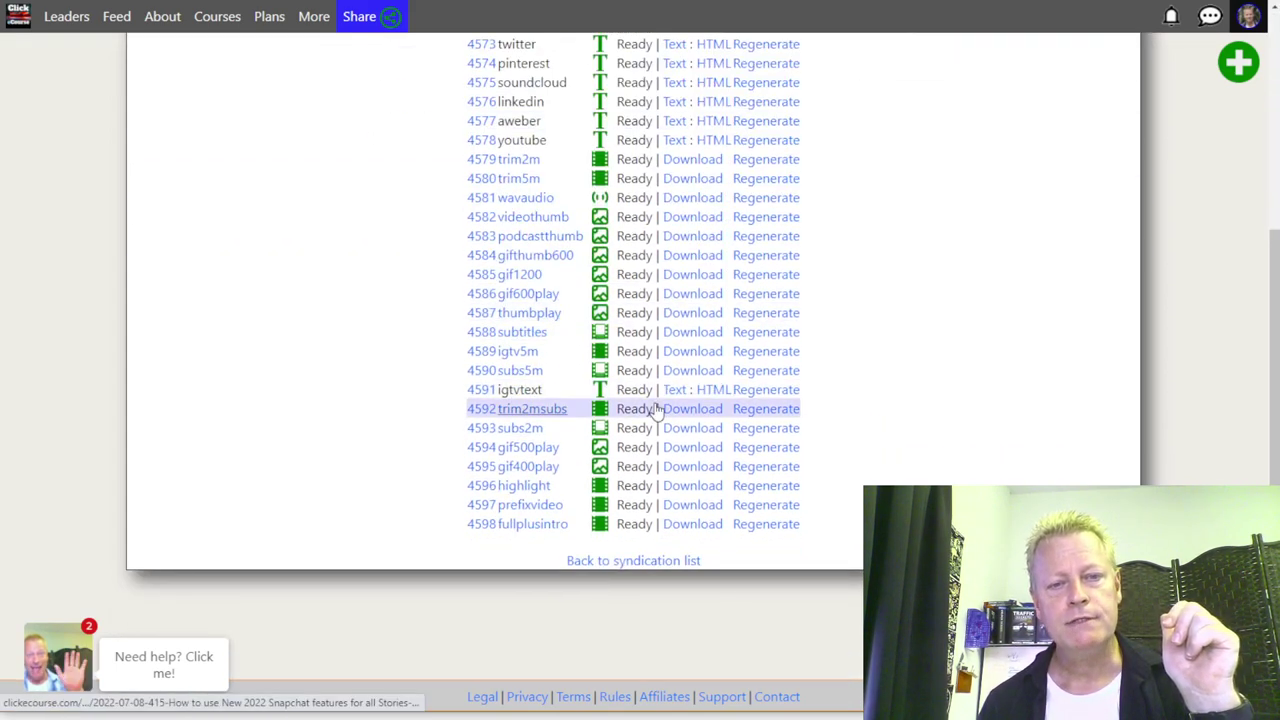
pyautogui.click(676, 313)
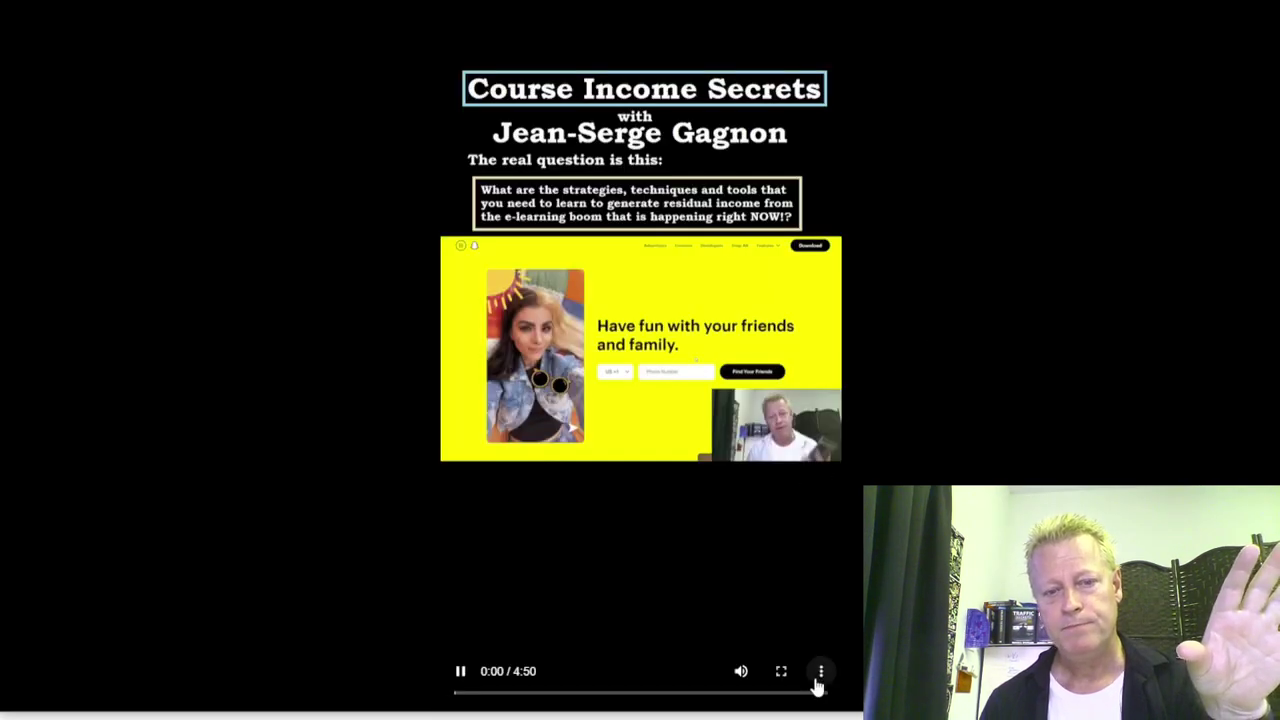
pyautogui.click(820, 671)
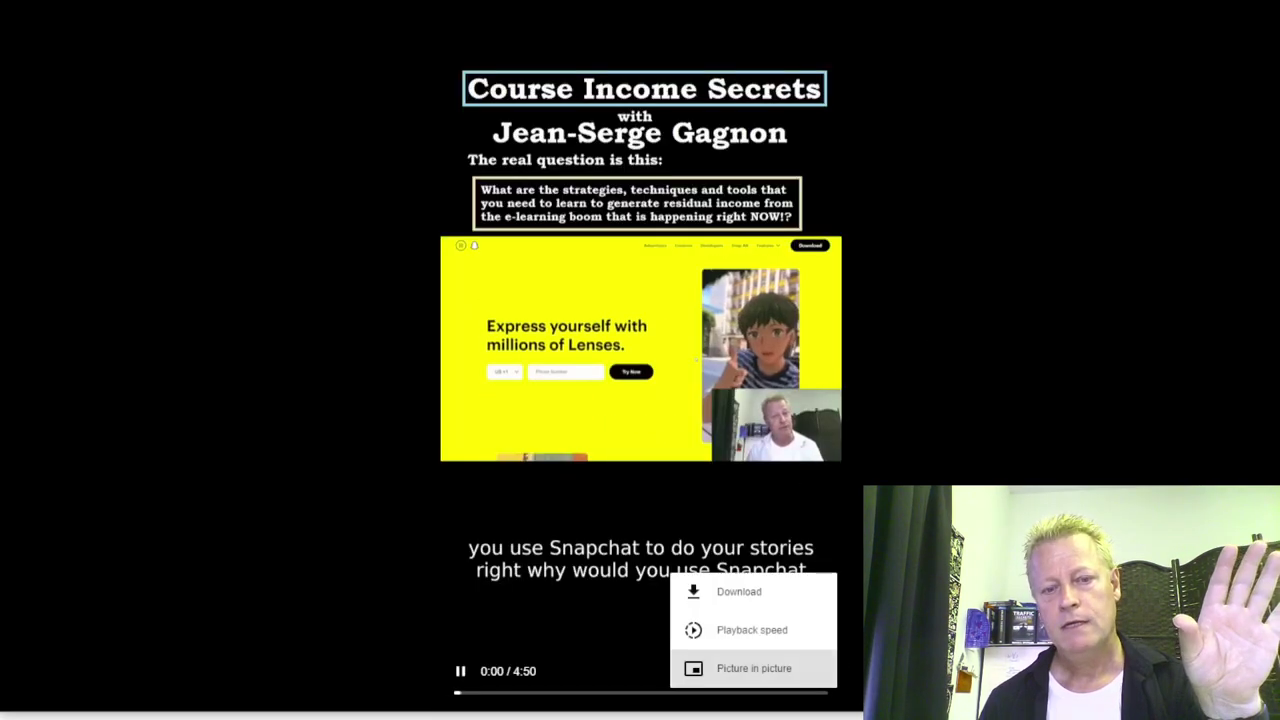
pyautogui.click(318, 640)
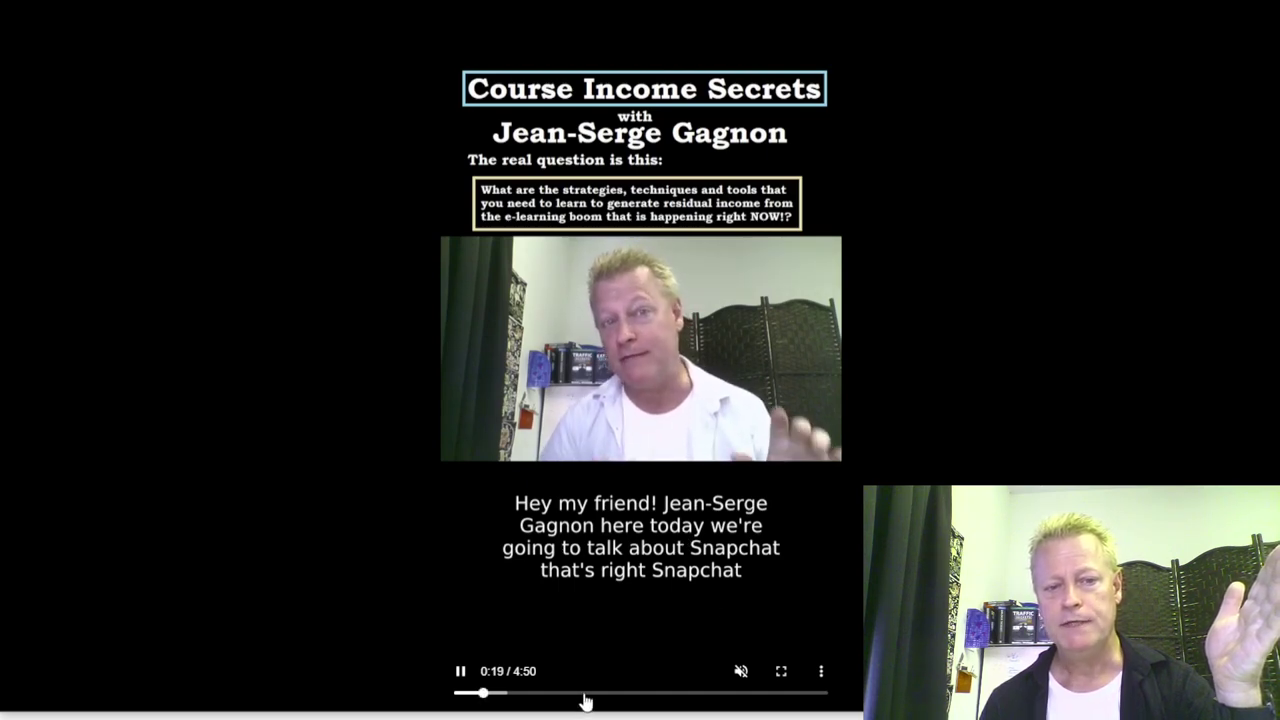
# Step: Skip through the vertical video to a point about a third in, 4:12 and near its end, checking layout and subtitles
pyautogui.click(585, 693)
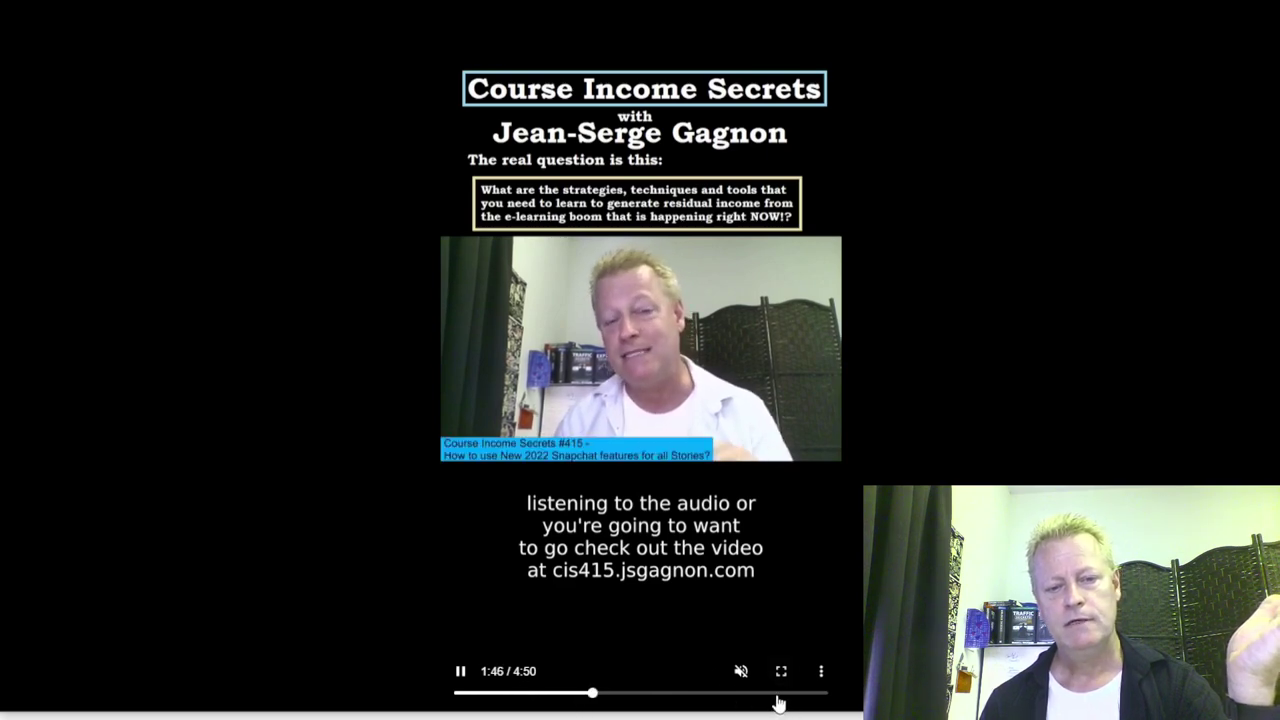
pyautogui.moveTo(778, 703); pyautogui.dragTo(754, 700)
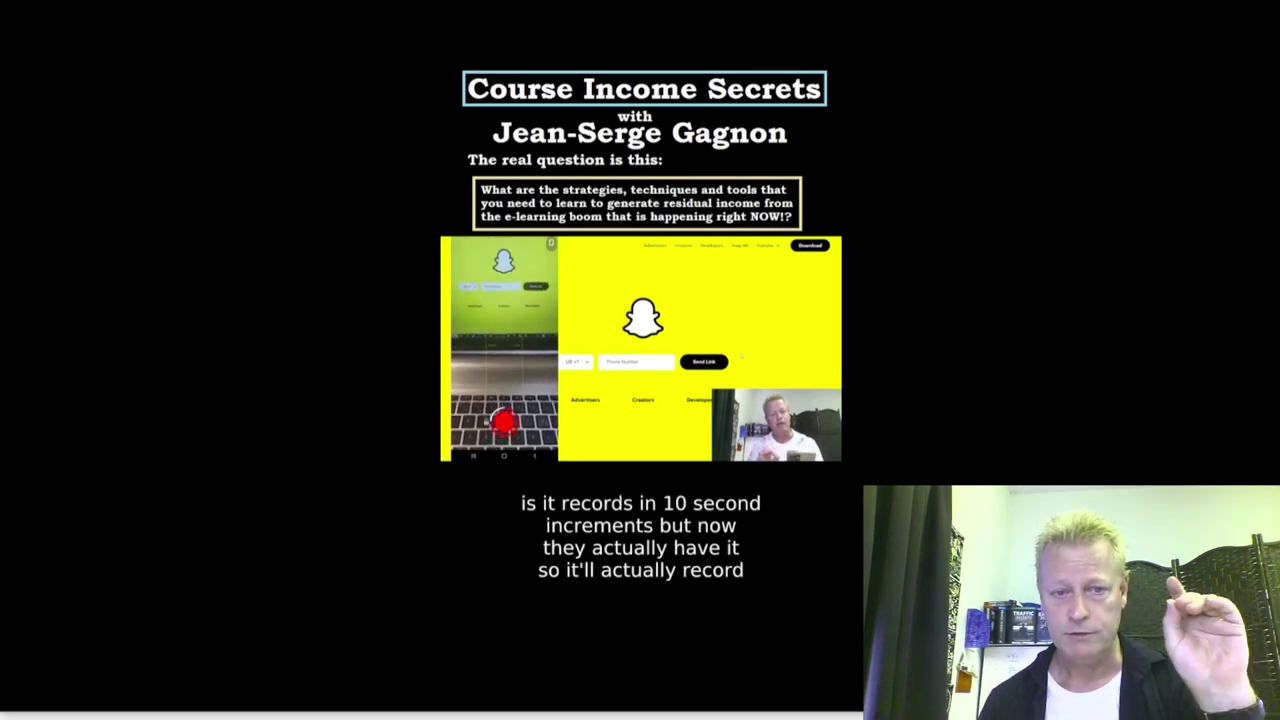
pyautogui.moveTo(797, 688)
pyautogui.press('Right')
pyautogui.press('Right')
pyautogui.press('Right')
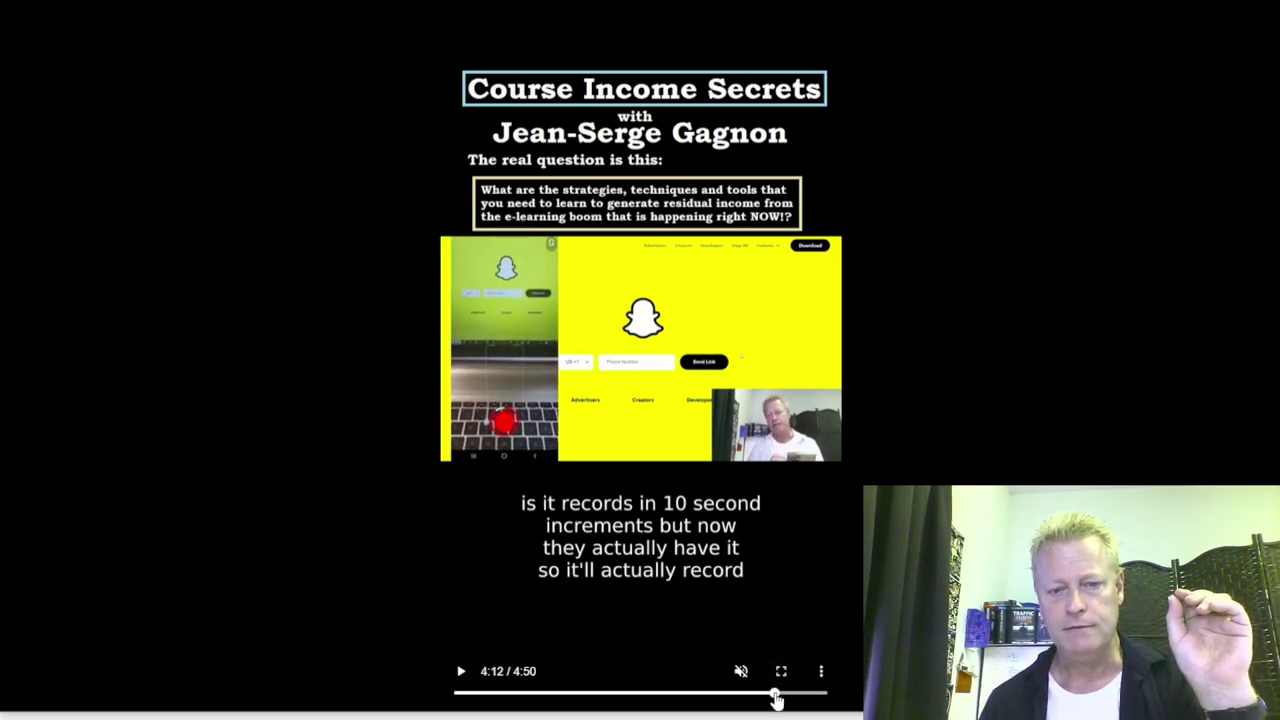
pyautogui.click(804, 693)
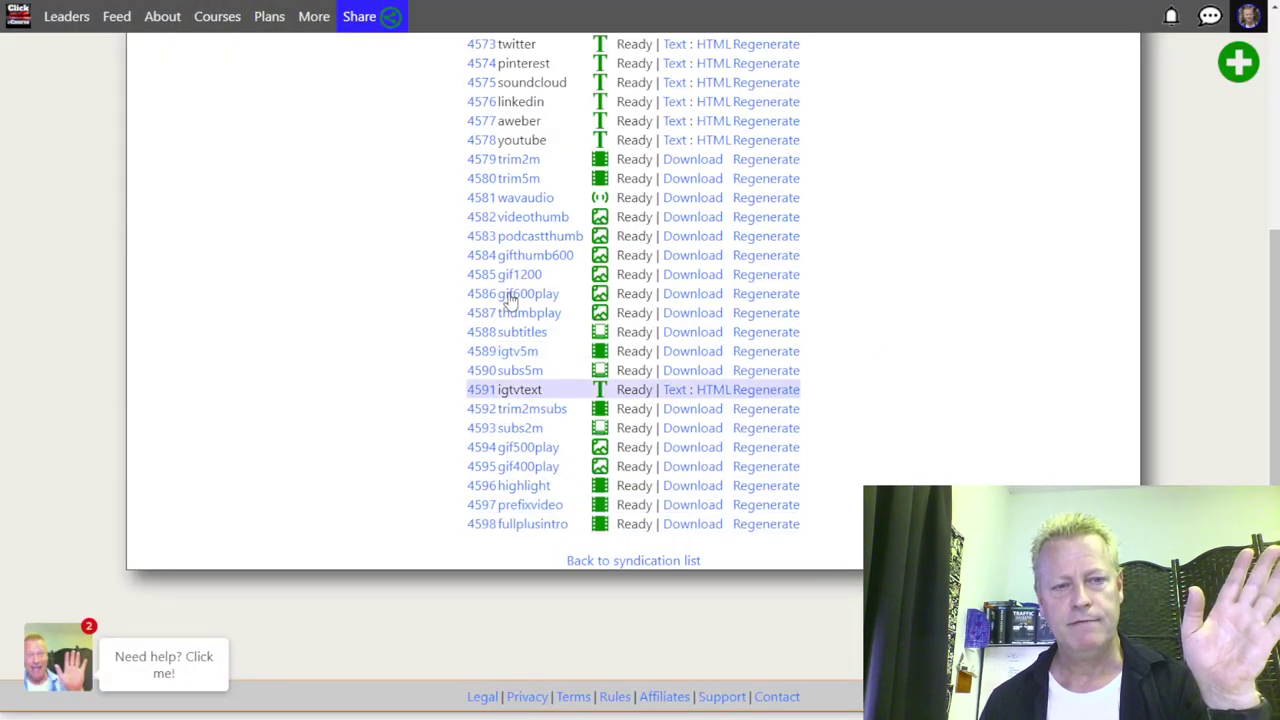
# Step: Preview episode 415's trim2m video and its short highlight clip, and return to the generated assets list
pyautogui.scroll(3, 510, 300)
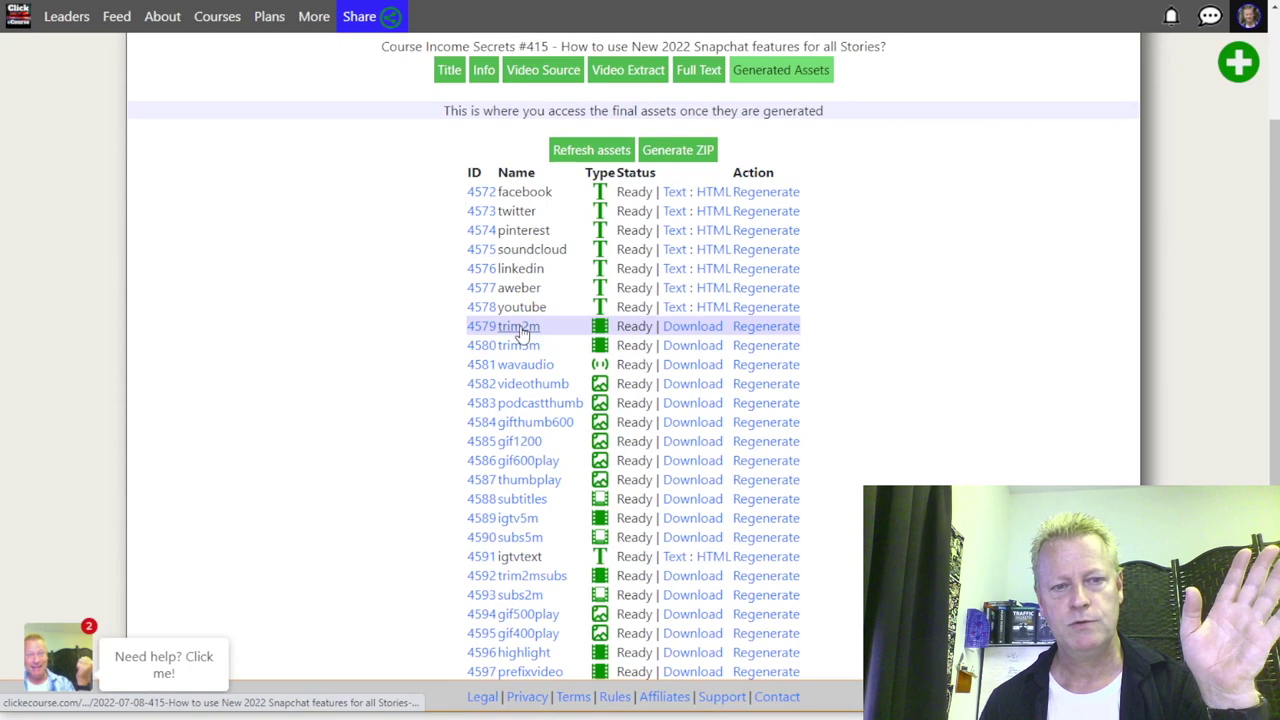
pyautogui.click(692, 330)
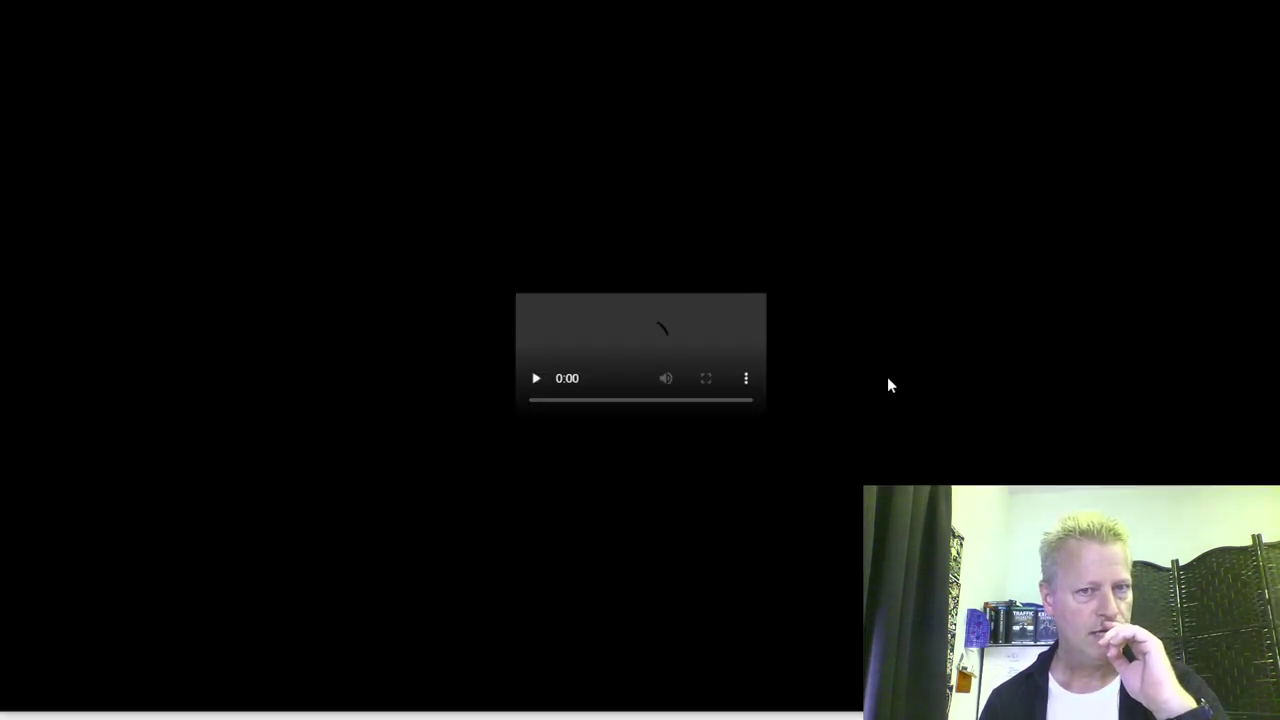
pyautogui.click(760, 429)
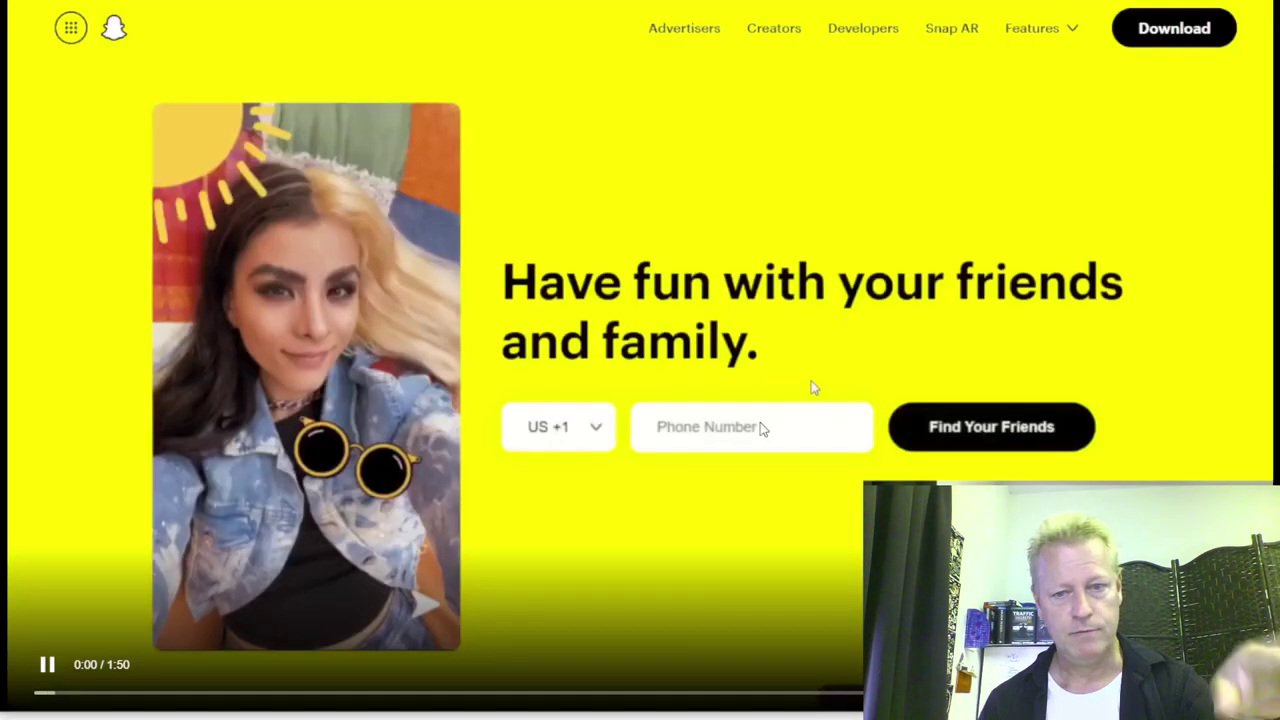
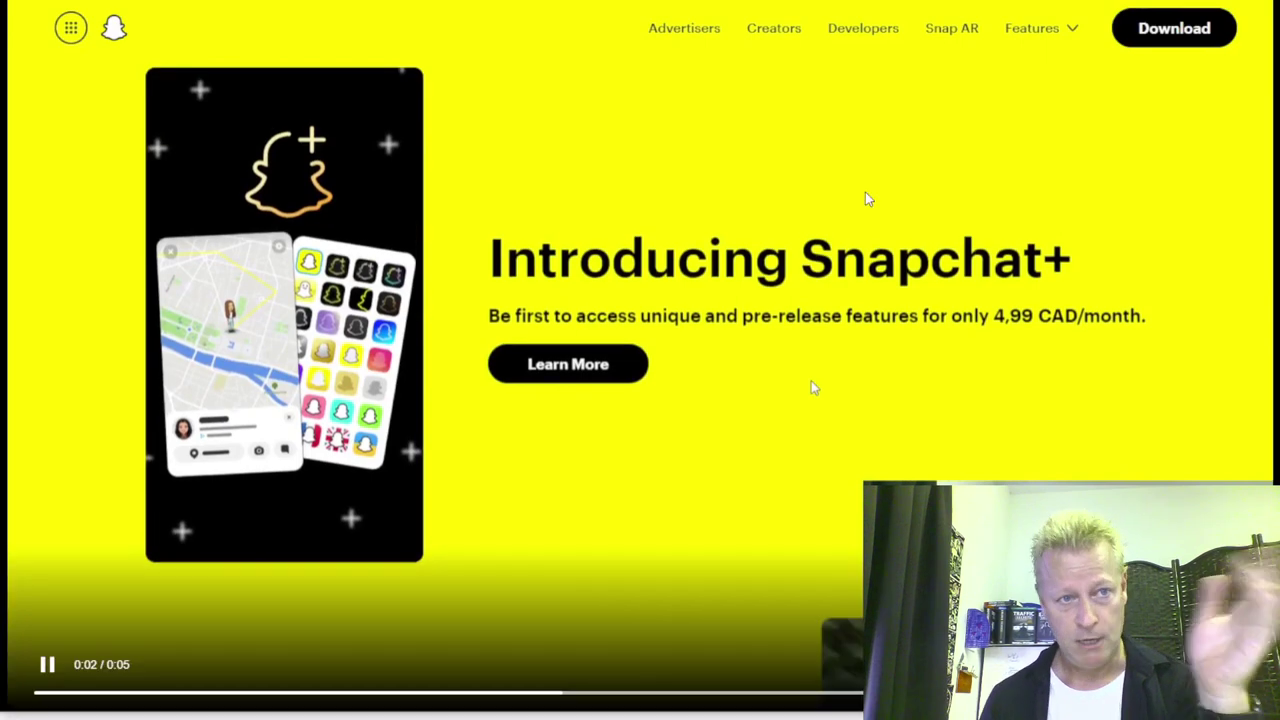
pyautogui.scroll(-2, 812, 388)
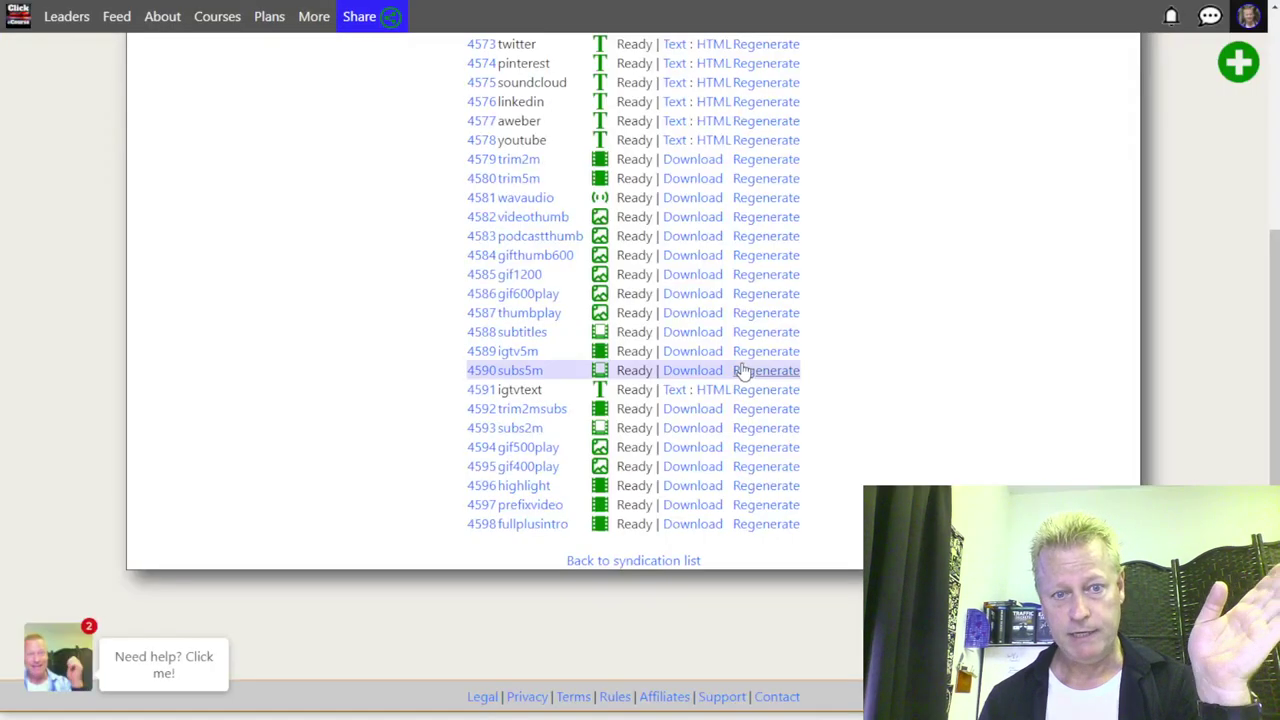
# Step: Return to episode 415's video extract settings and examine the highlight clip's start position and length value
pyautogui.scroll(3, 694, 409)
pyautogui.click(625, 236)
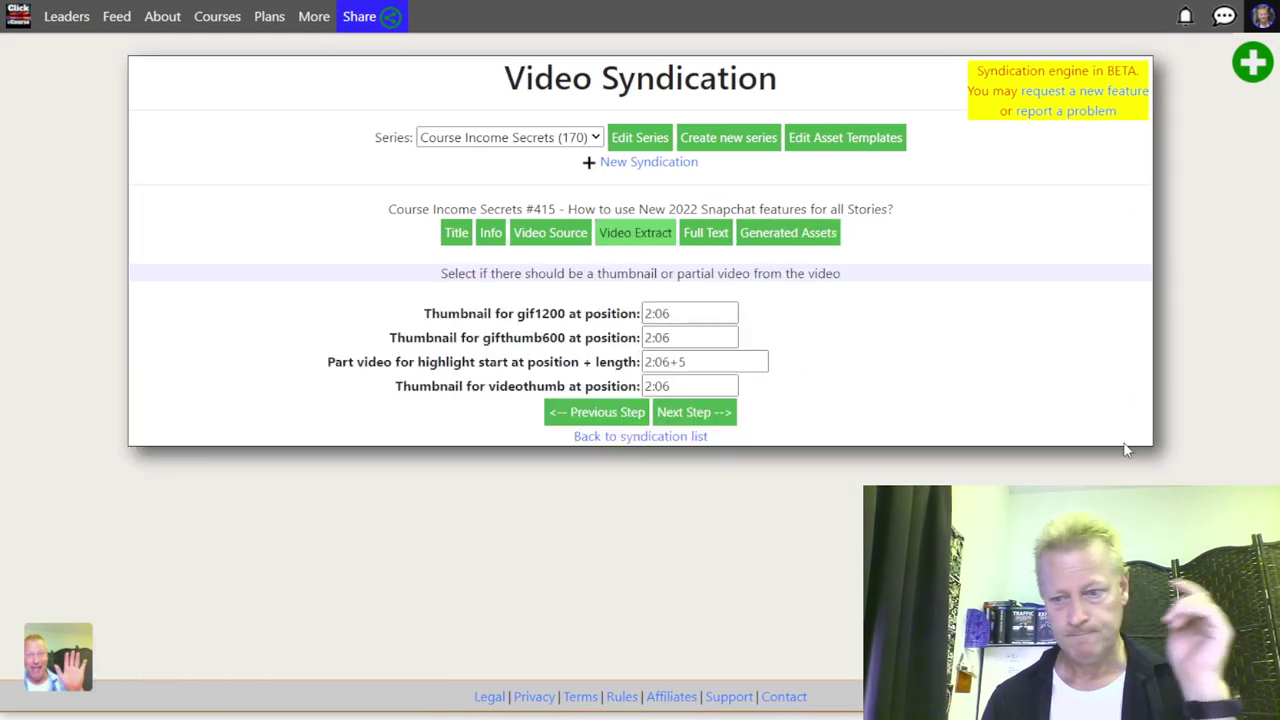
pyautogui.scroll(-3, 840, 565)
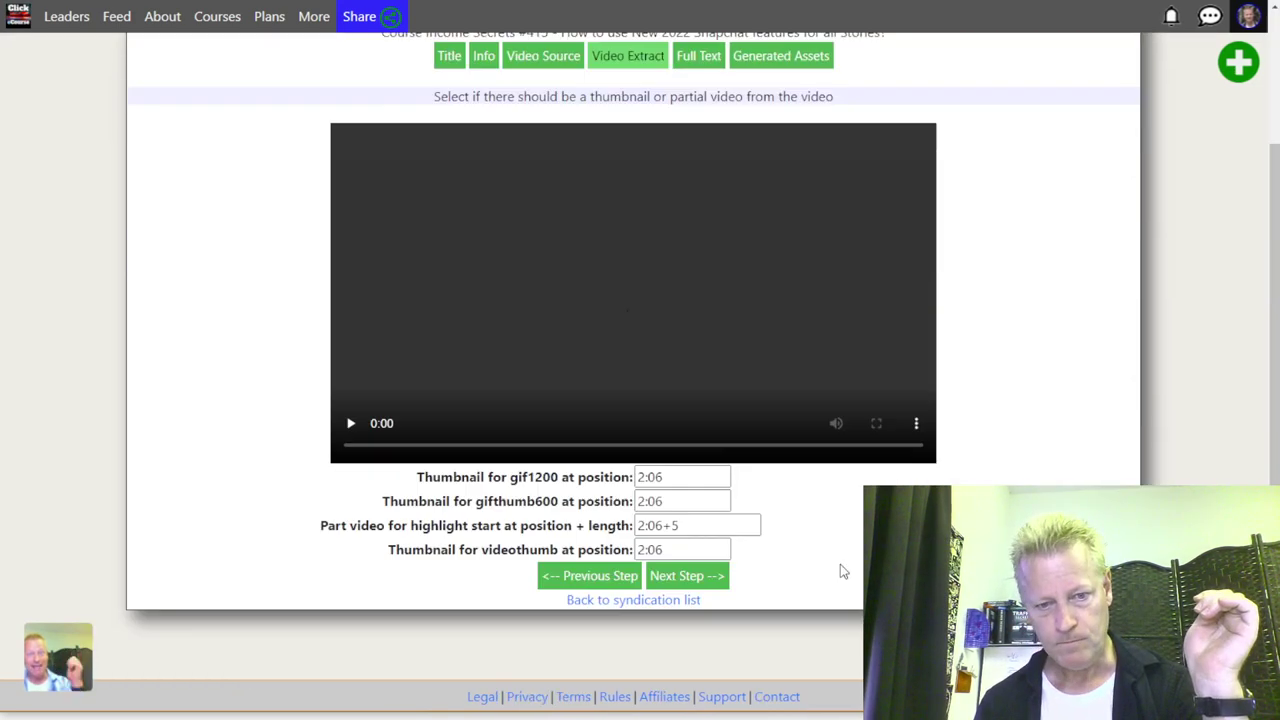
pyautogui.moveTo(708, 487); pyautogui.dragTo(636, 487)
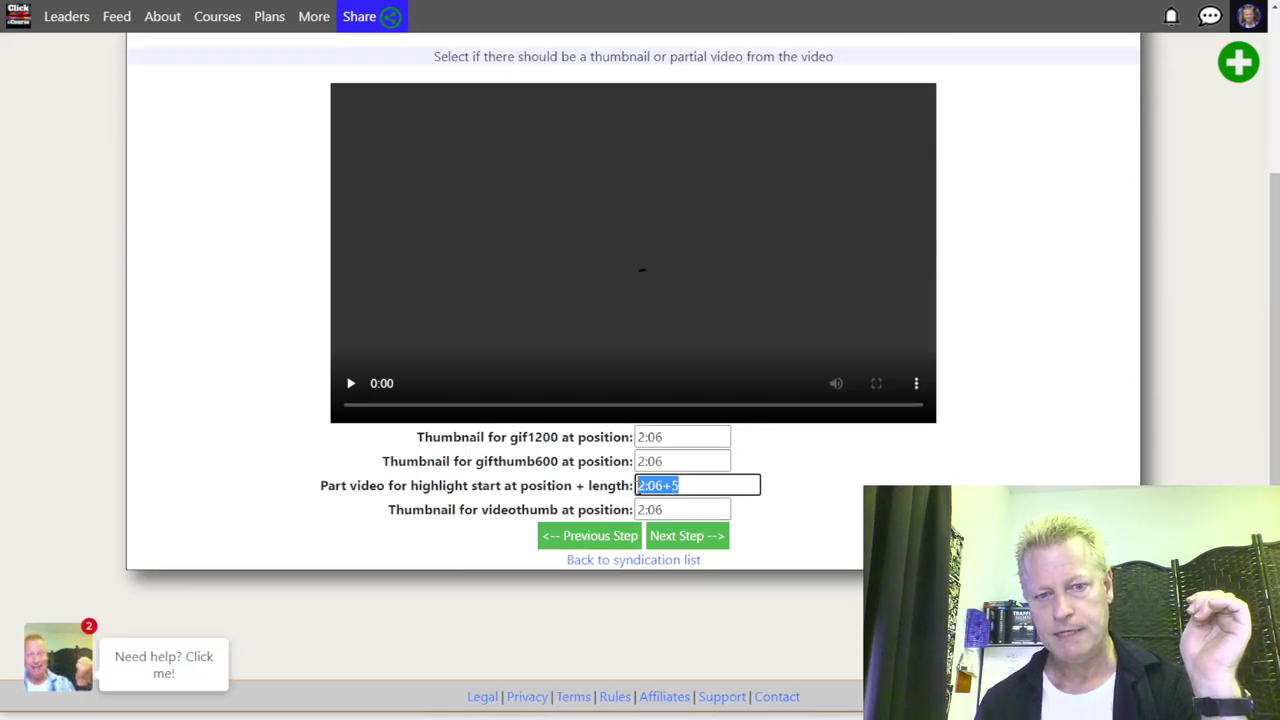
pyautogui.moveTo(329, 485); pyautogui.dragTo(553, 486)
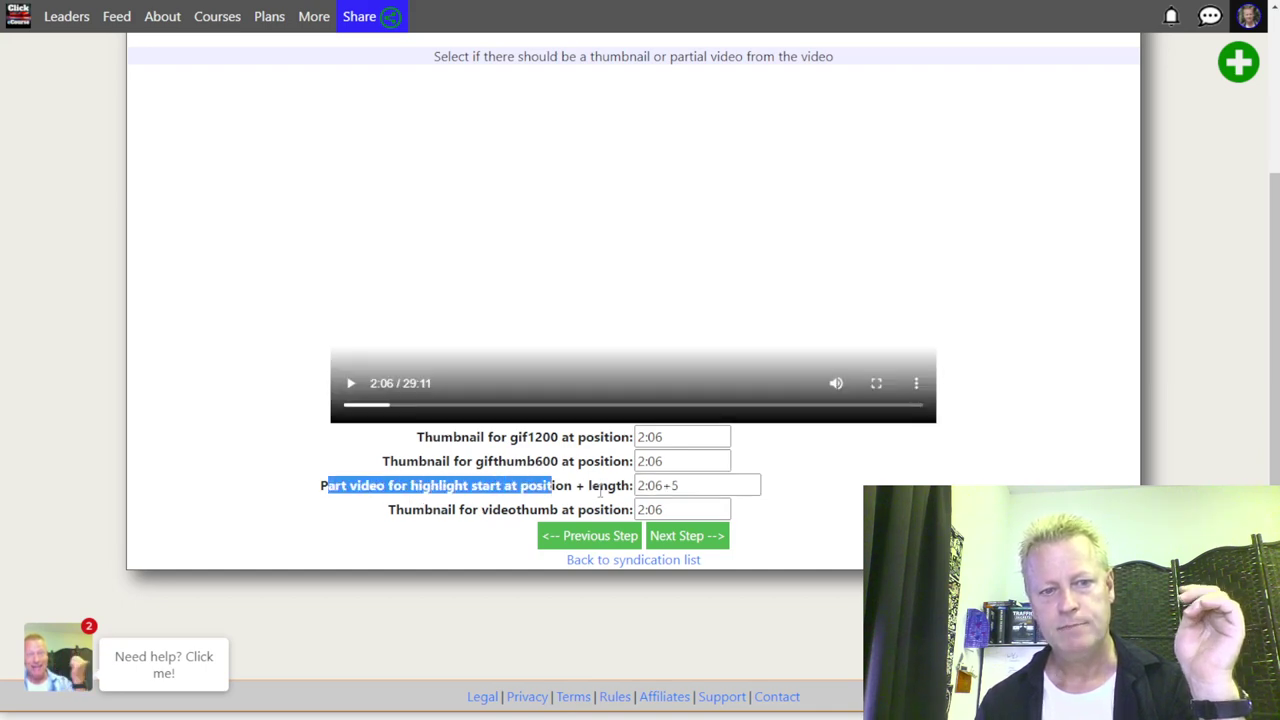
pyautogui.click(675, 485)
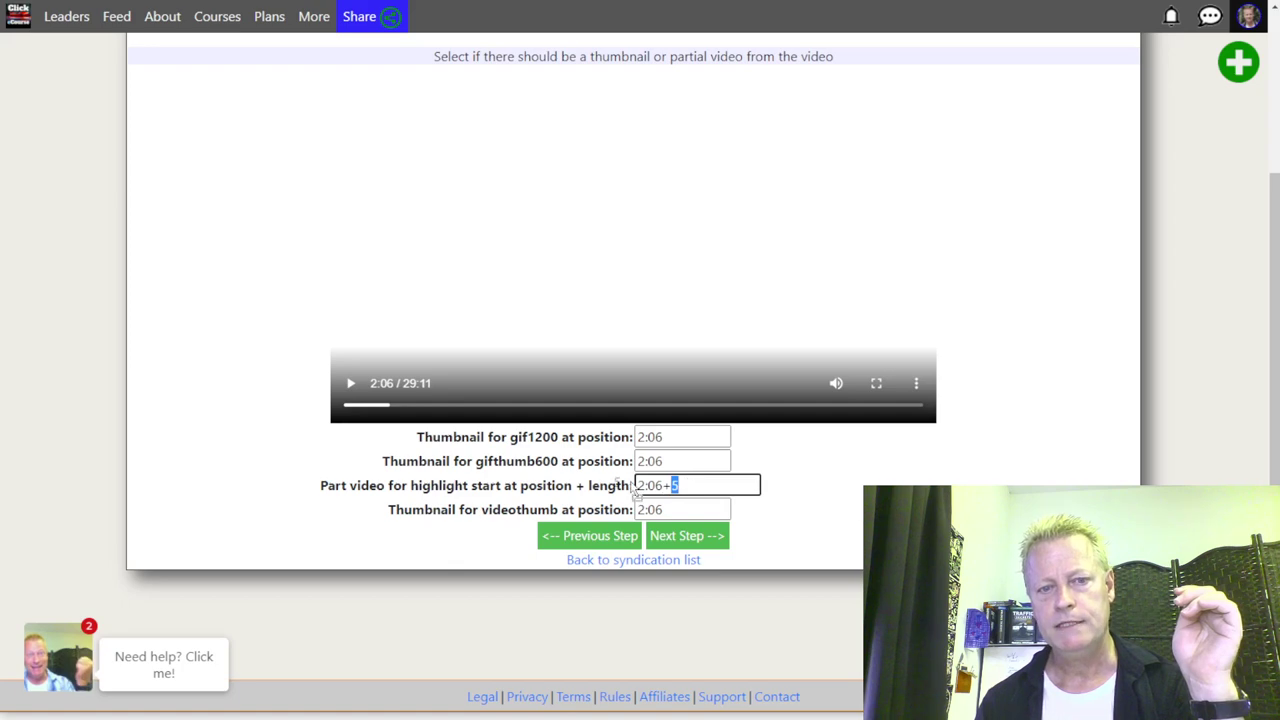
pyautogui.click(673, 466)
pyautogui.click(674, 489)
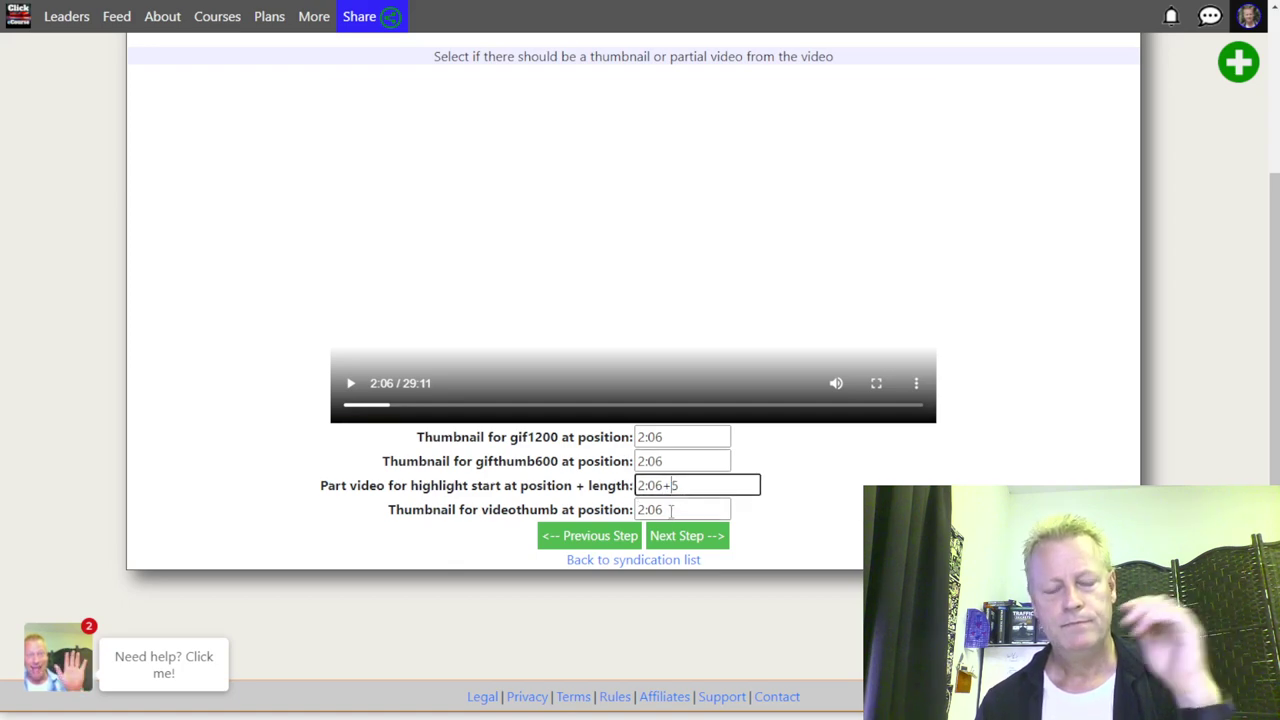
# Step: Compare the highlight's start and length setting with the thumbnail positions for gif1200 and videothumb
pyautogui.moveTo(692, 485); pyautogui.dragTo(616, 486)
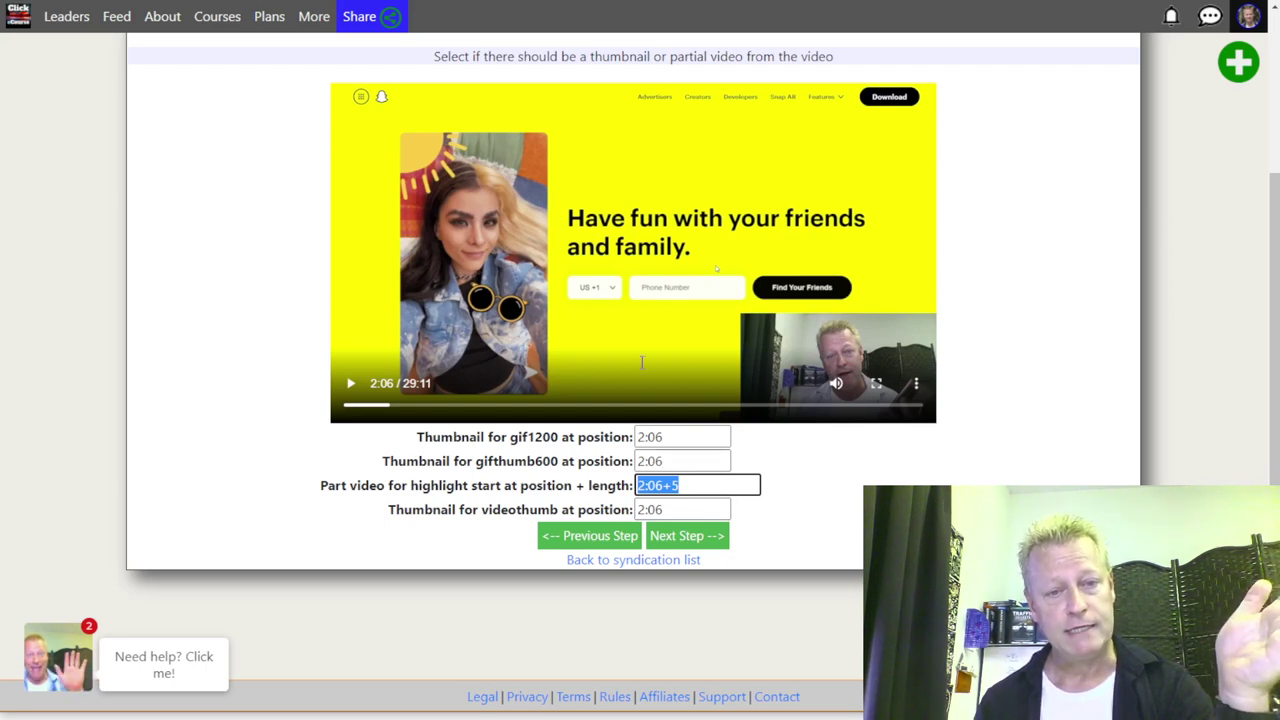
pyautogui.click(681, 486)
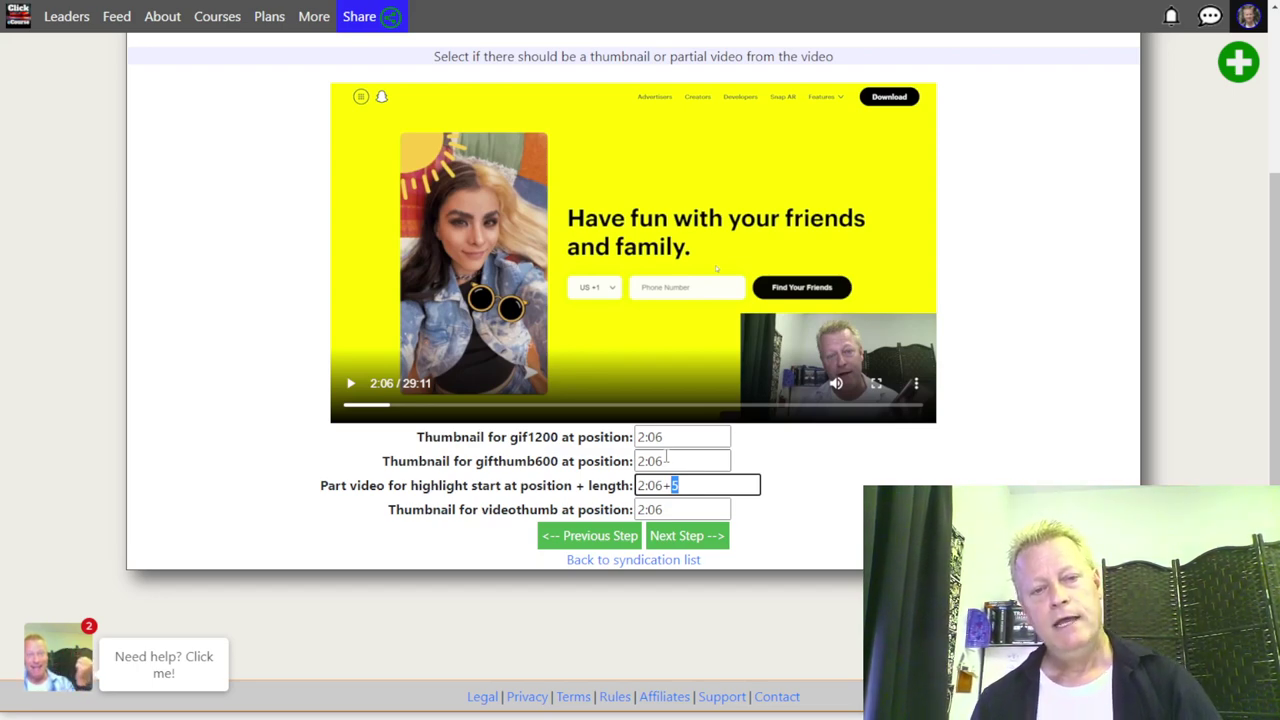
pyautogui.click(590, 438)
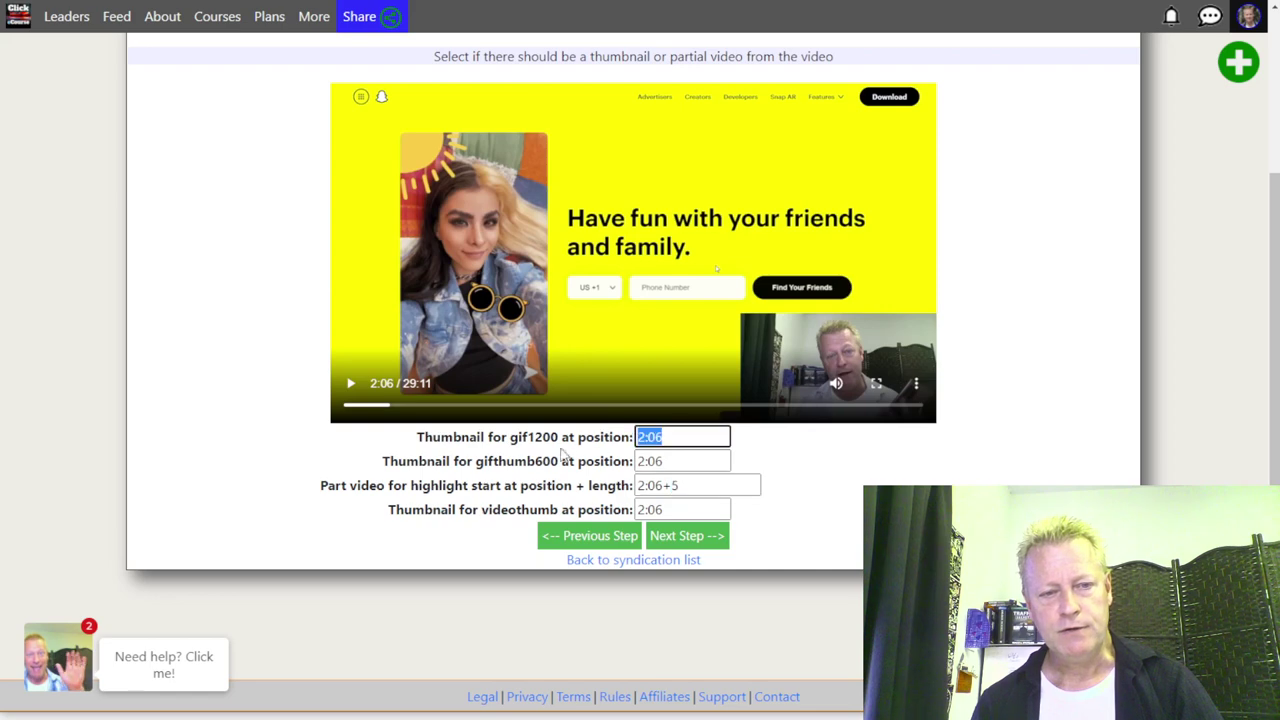
pyautogui.doubleClick(518, 509)
pyautogui.click(692, 481)
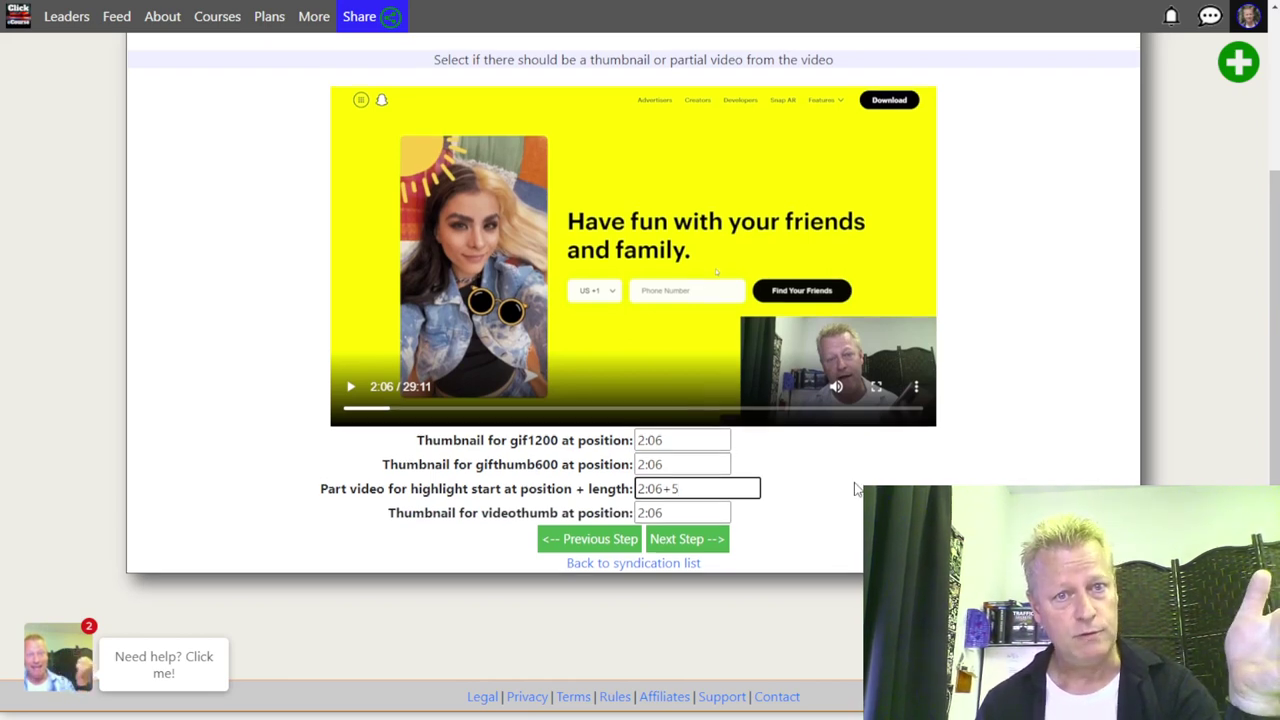
# Step: Return to episode 415's generated assets and review the list down to the highlight, prefixvideo and fullplusintro videos
pyautogui.scroll(3, 855, 488)
pyautogui.scroll(-2, 855, 488)
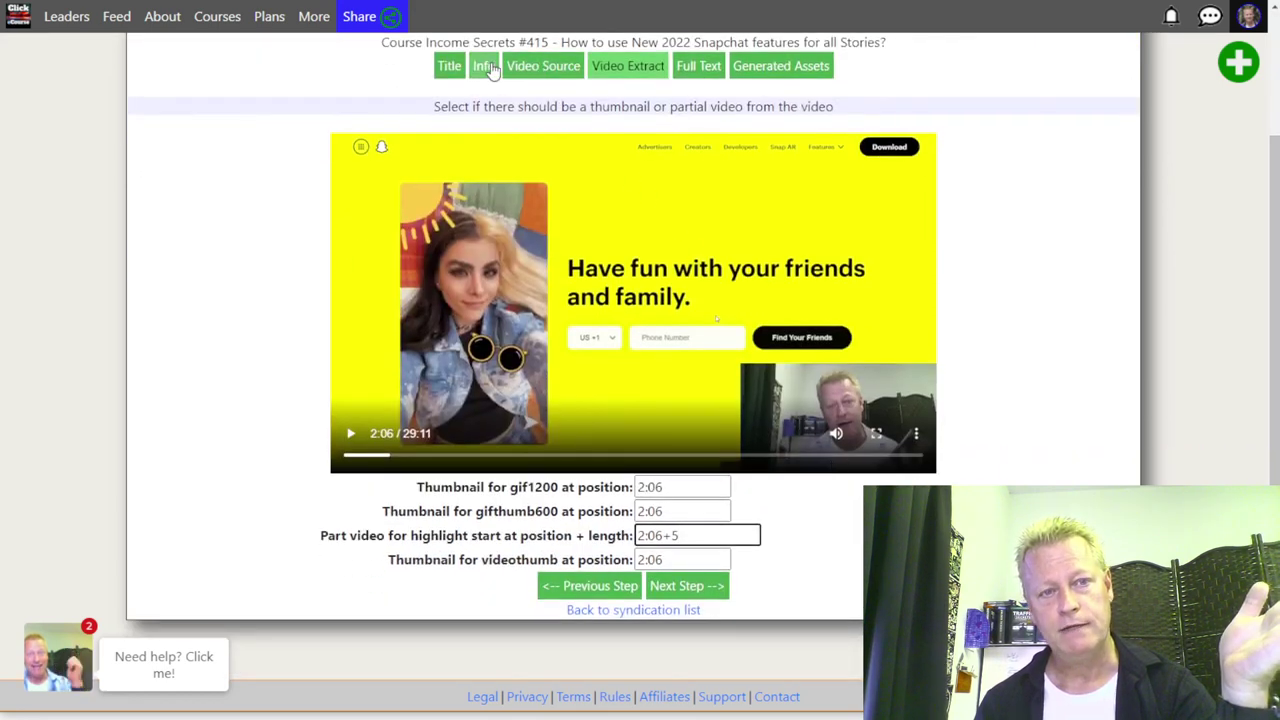
pyautogui.click(785, 68)
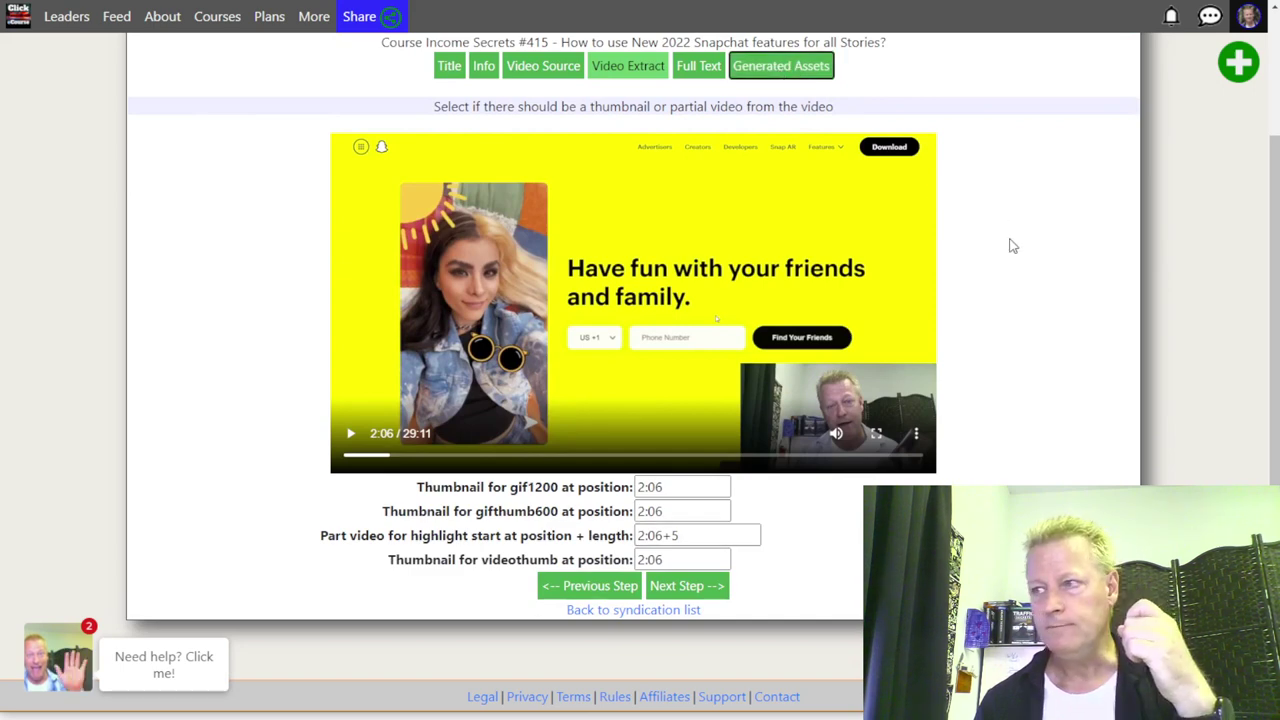
pyautogui.scroll(-2, 840, 441)
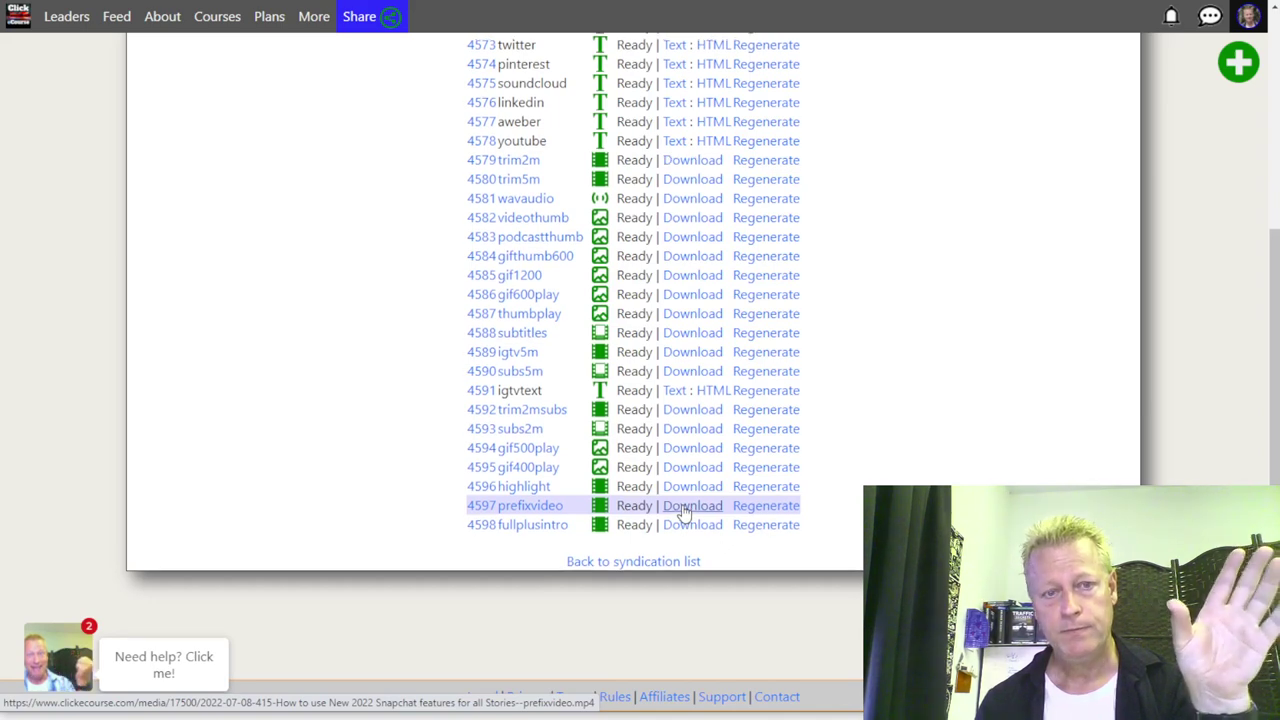
pyautogui.scroll(4, 685, 510)
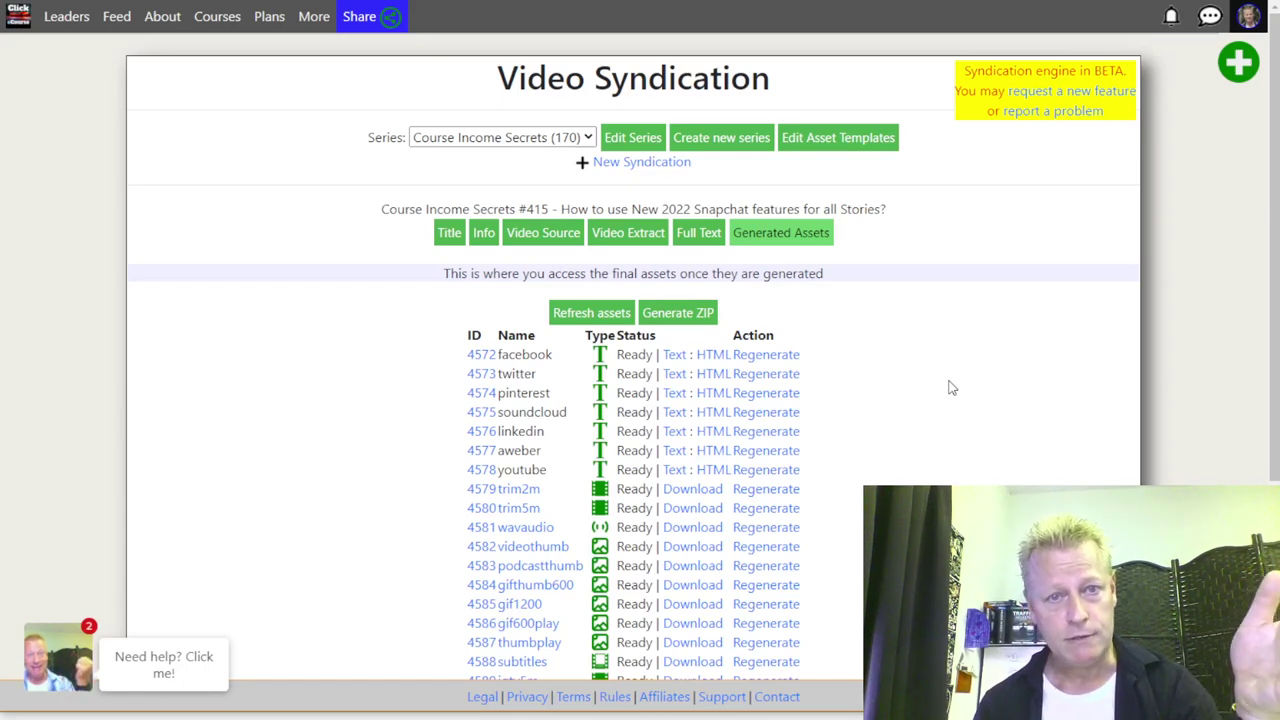
# Step: Look through the available series, keep Course Income Secrets selected, and review the end of episode 415's asset list
pyautogui.click(562, 140)
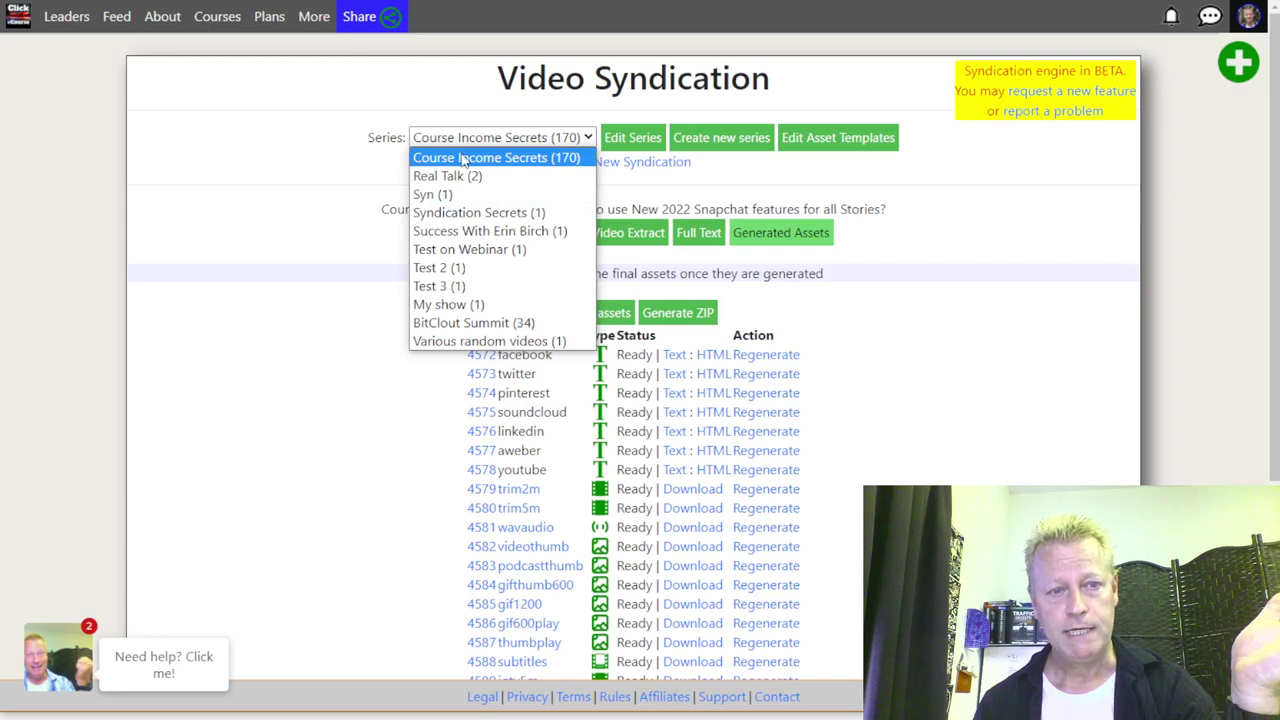
pyautogui.click(522, 166)
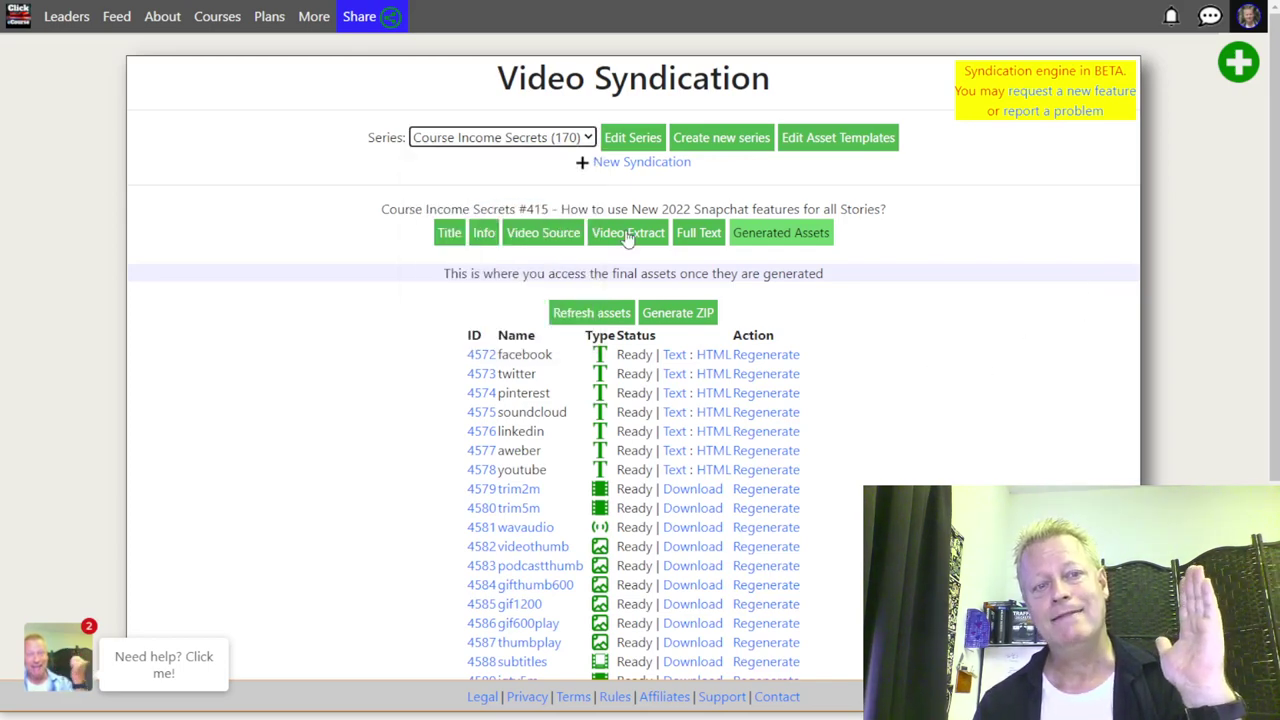
pyautogui.scroll(-4, 900, 323)
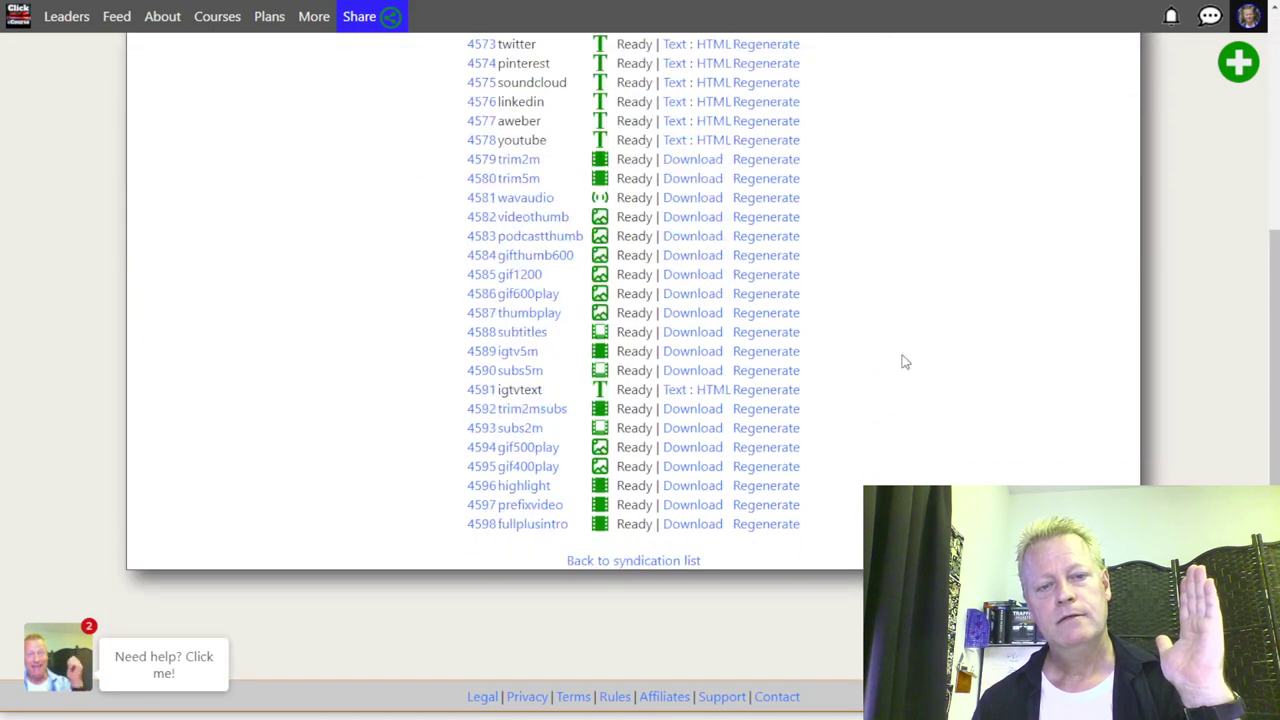
# Step: Return to the syndication list and examine the Course Income Secrets episodes down to the oldest entry
pyautogui.click(656, 563)
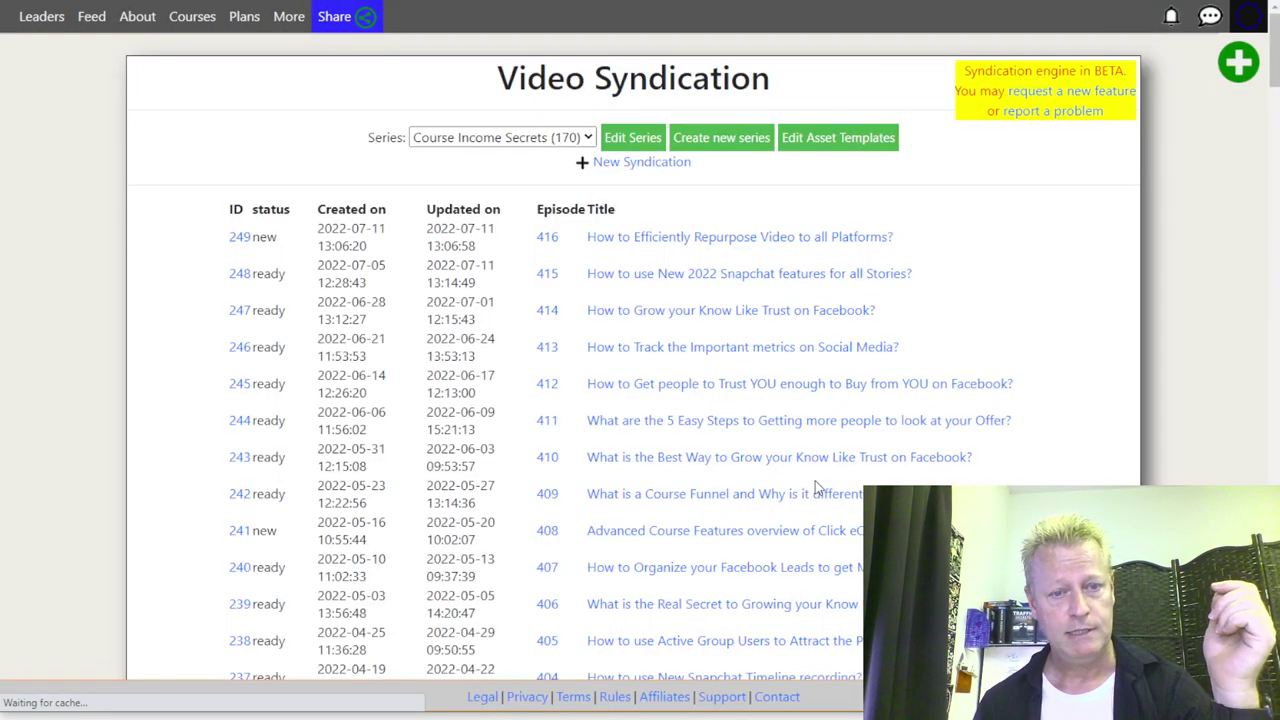
pyautogui.scroll(-20, 811, 483)
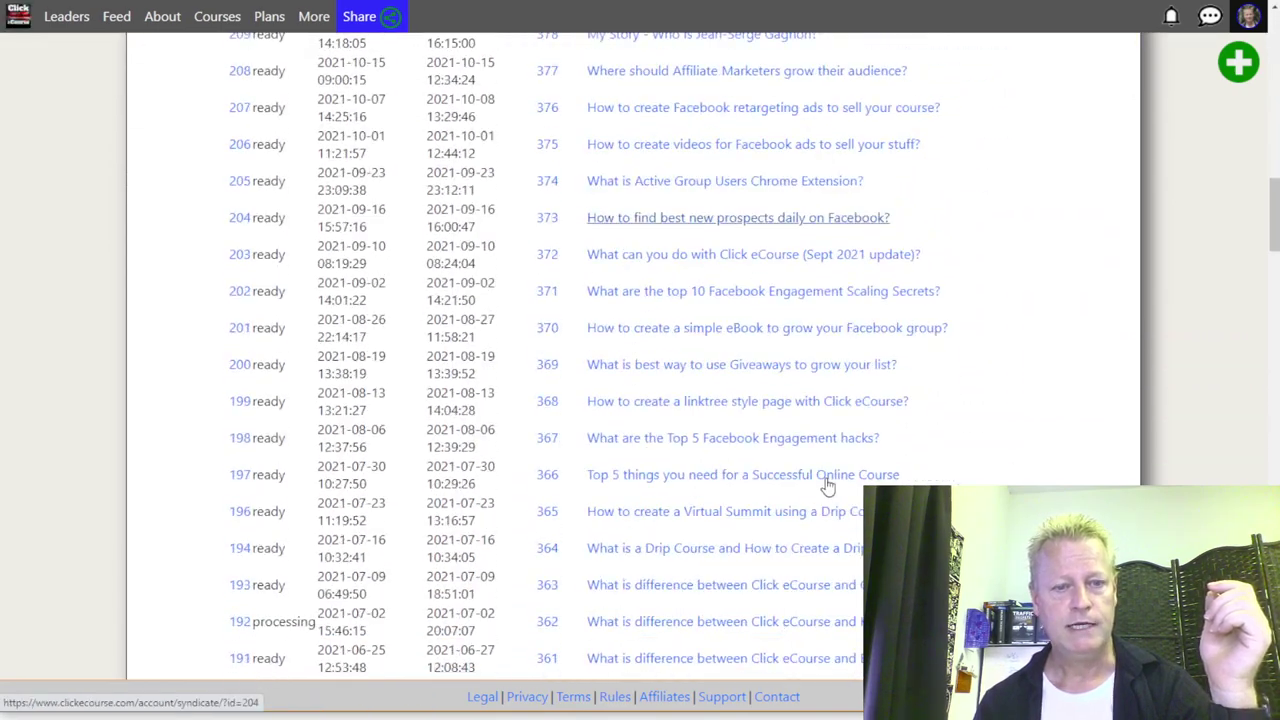
pyautogui.scroll(-20, 827, 486)
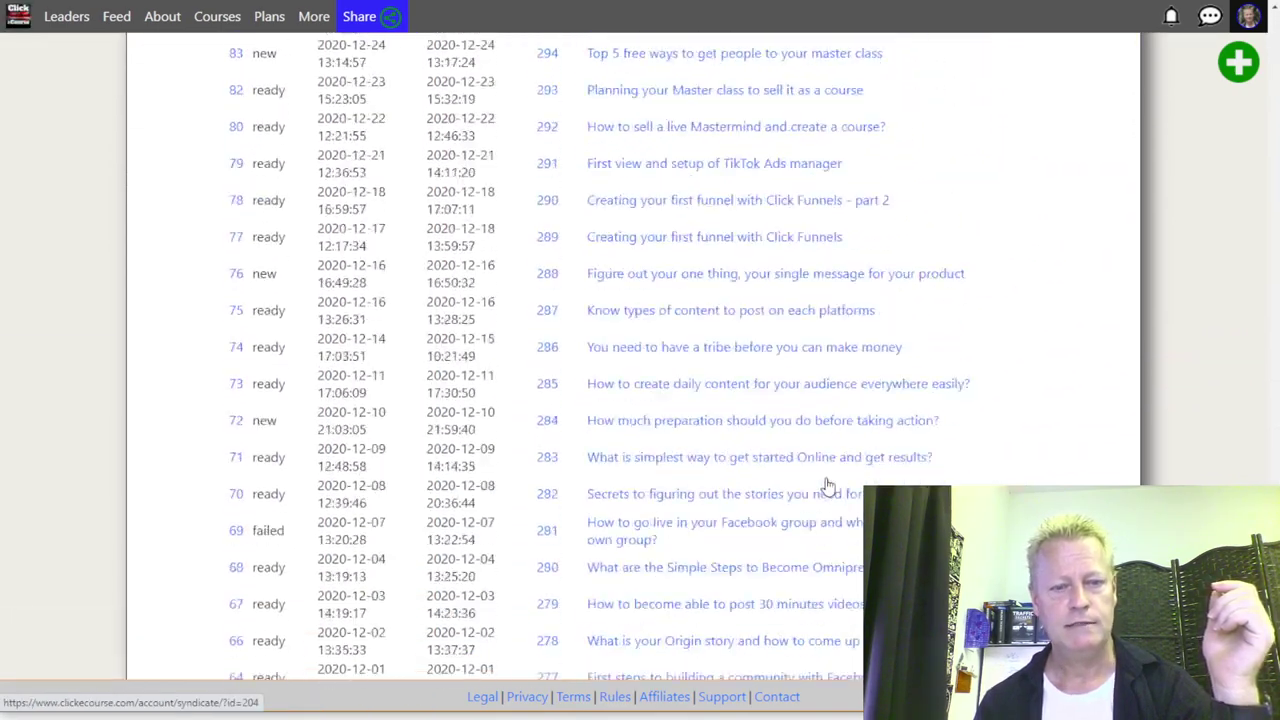
pyautogui.scroll(-8, 827, 486)
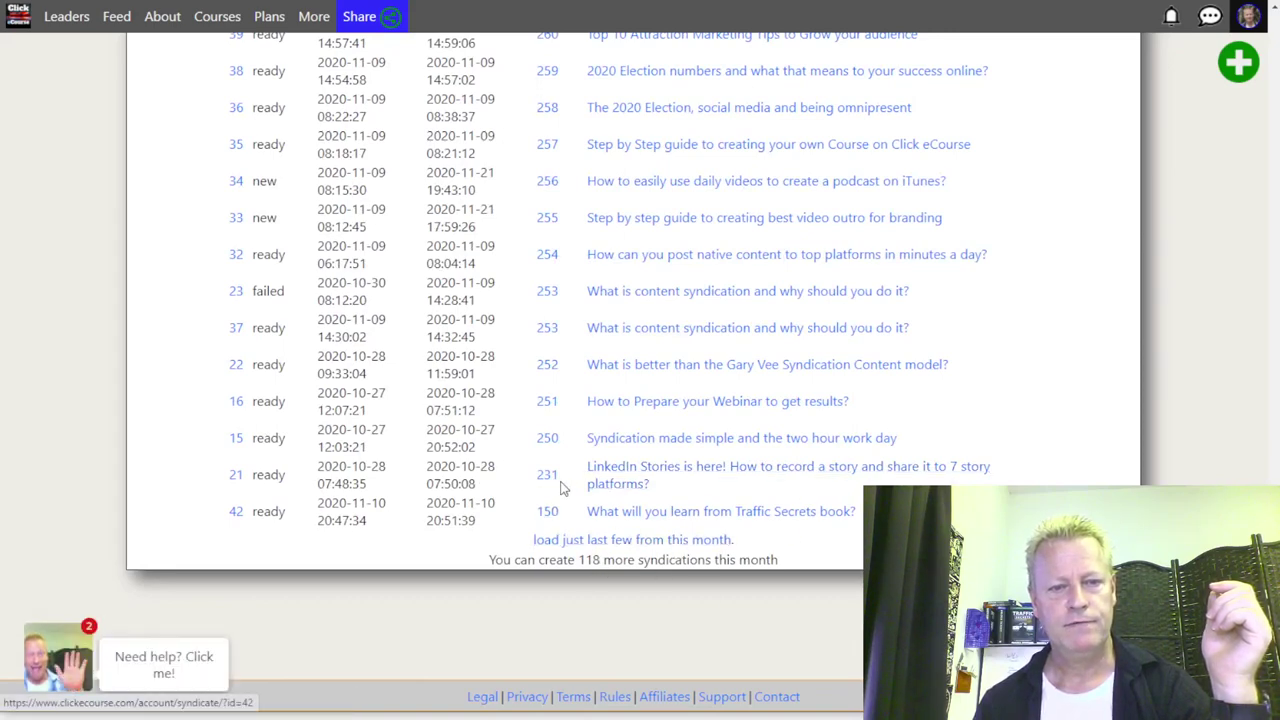
# Step: Return to the newest Course Income Secrets episodes, open episode 415 and review its generated assets down to fullplusintro
pyautogui.scroll(20, 720, 477)
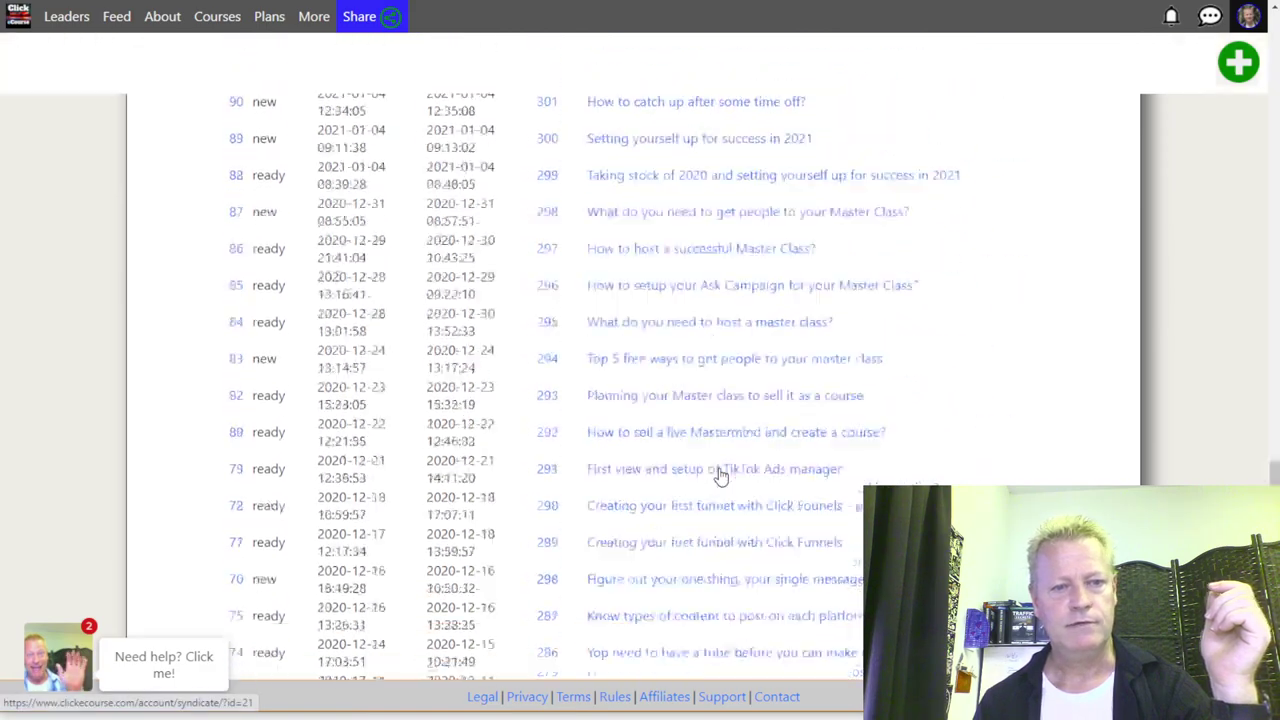
pyautogui.scroll(20, 719, 470)
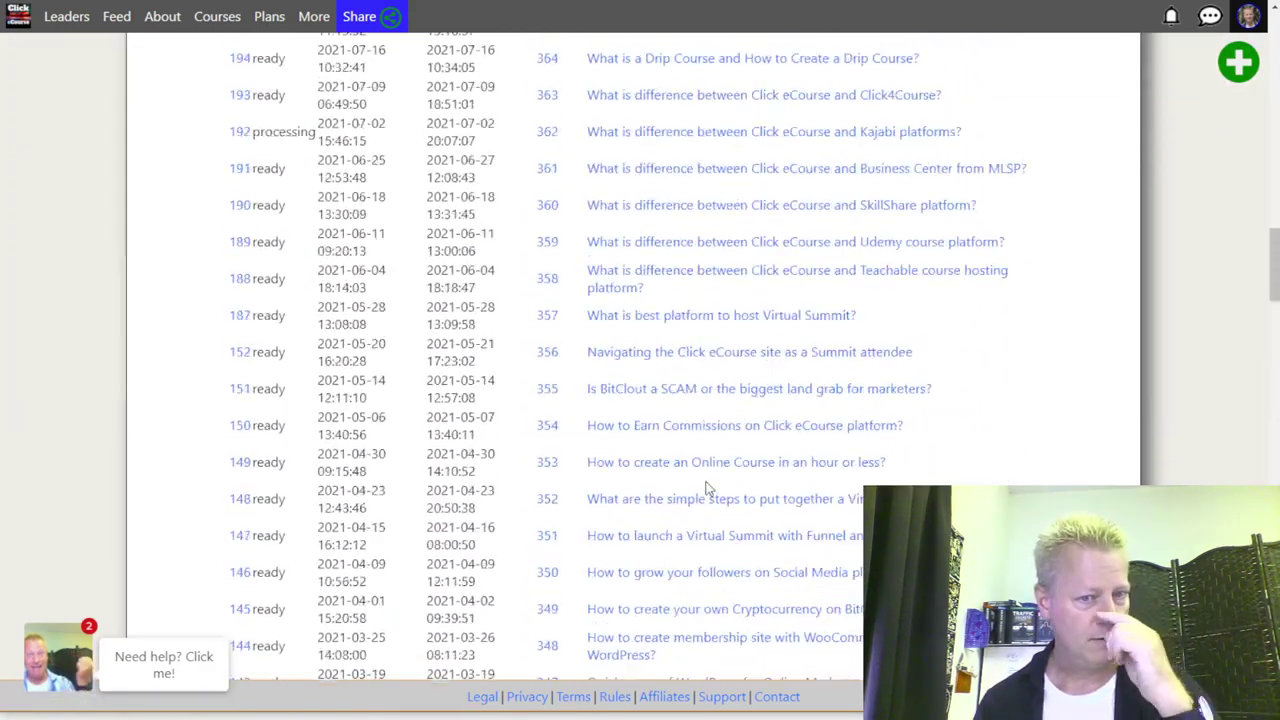
pyautogui.scroll(15, 706, 488)
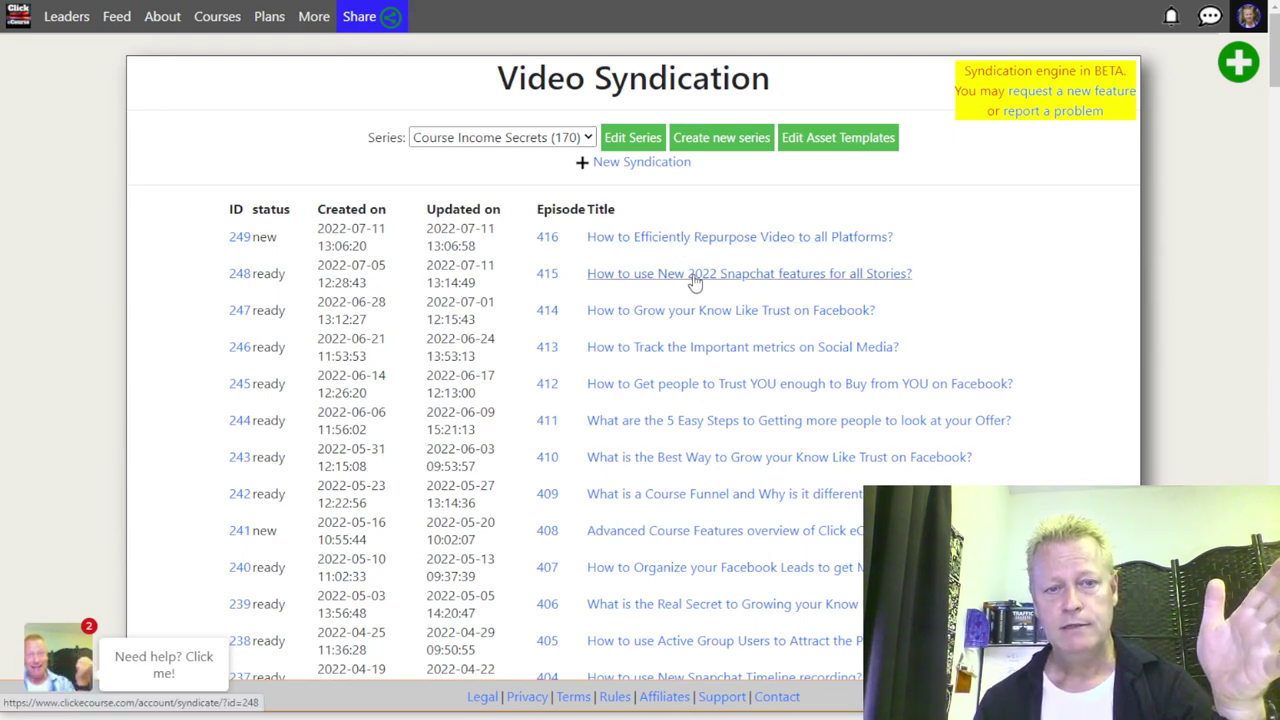
pyautogui.click(988, 280)
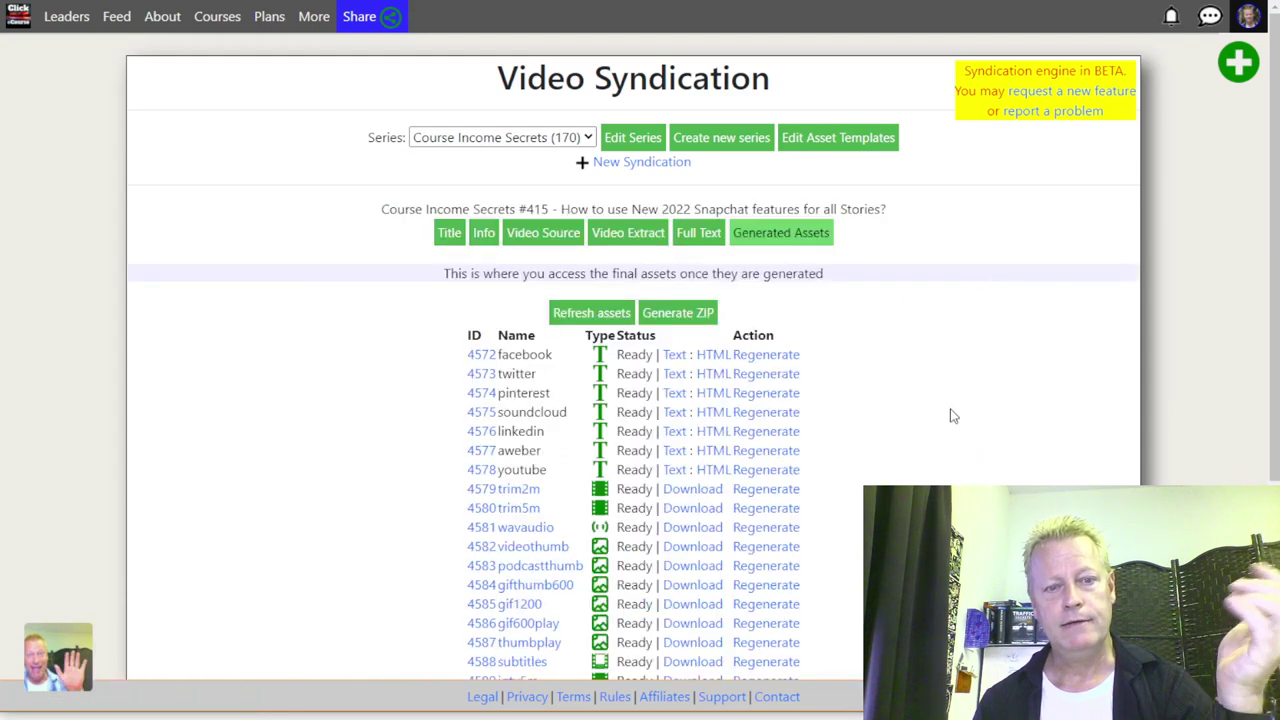
pyautogui.scroll(-5, 728, 343)
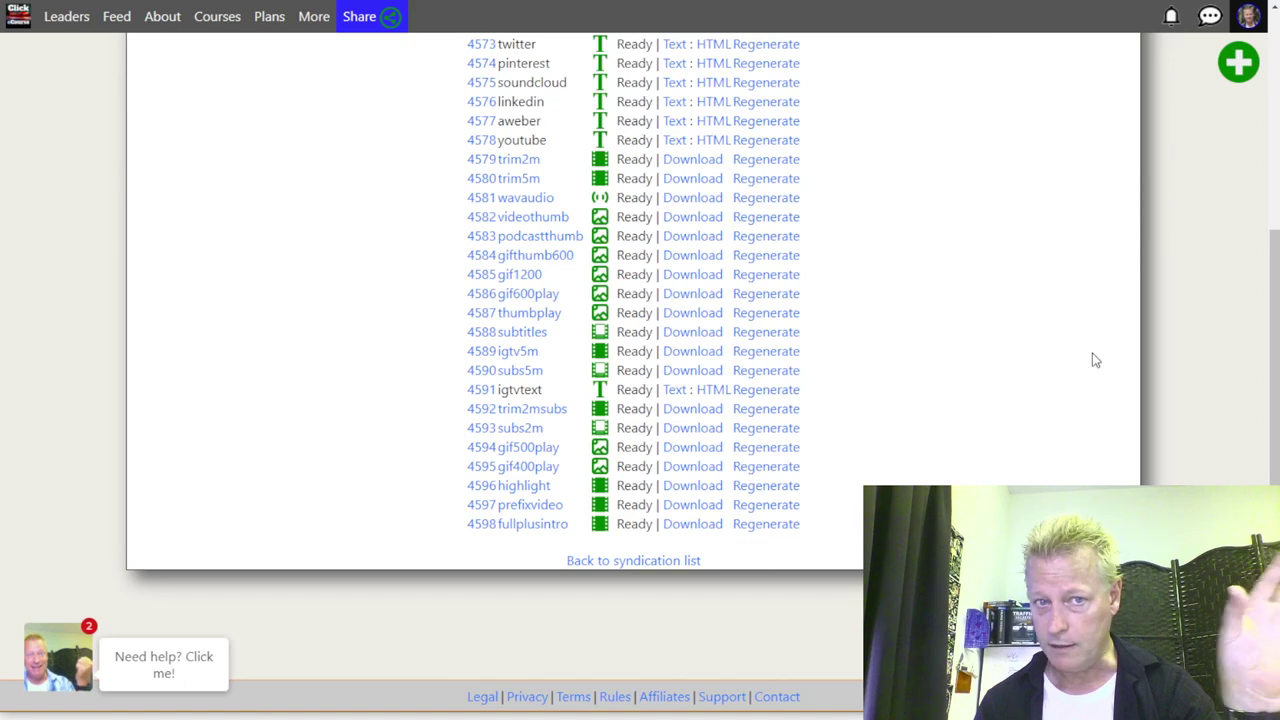
pyautogui.scroll(3, 1094, 360)
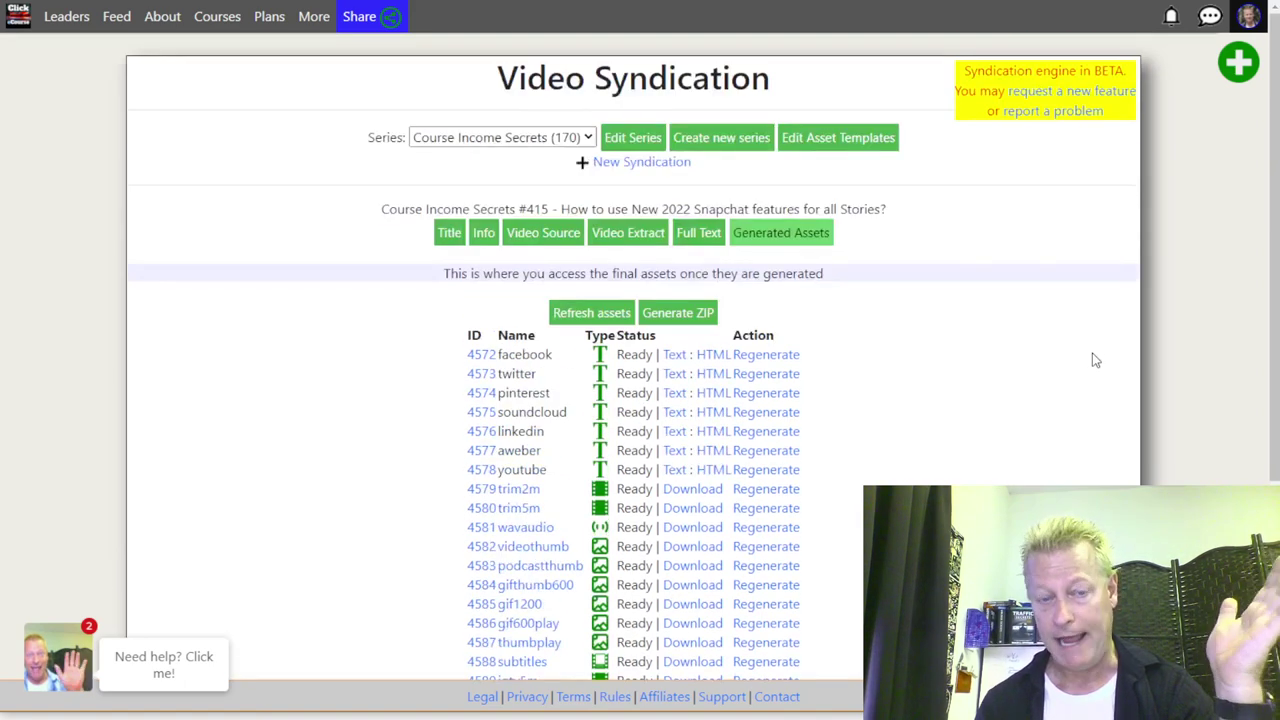
# Step: Open the Course Income Secrets series for editing and review its intro input files, video outputs and text templates
pyautogui.click(630, 140)
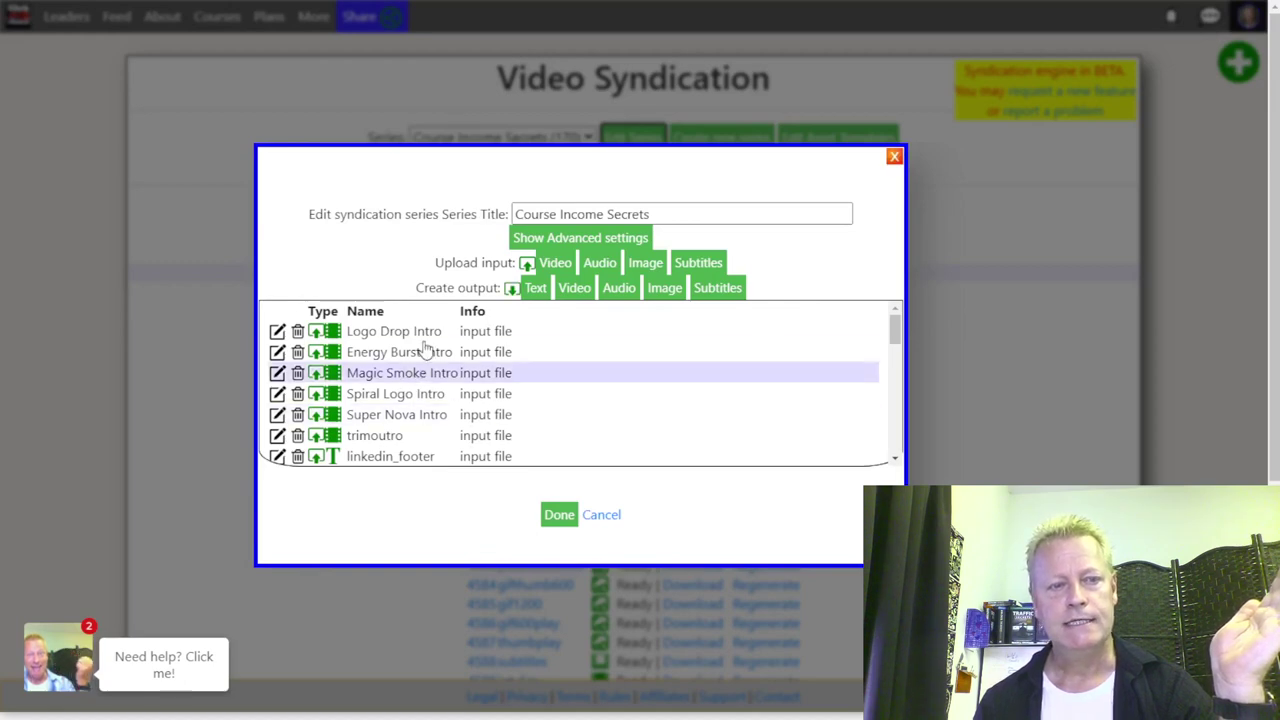
pyautogui.scroll(-10, 428, 345)
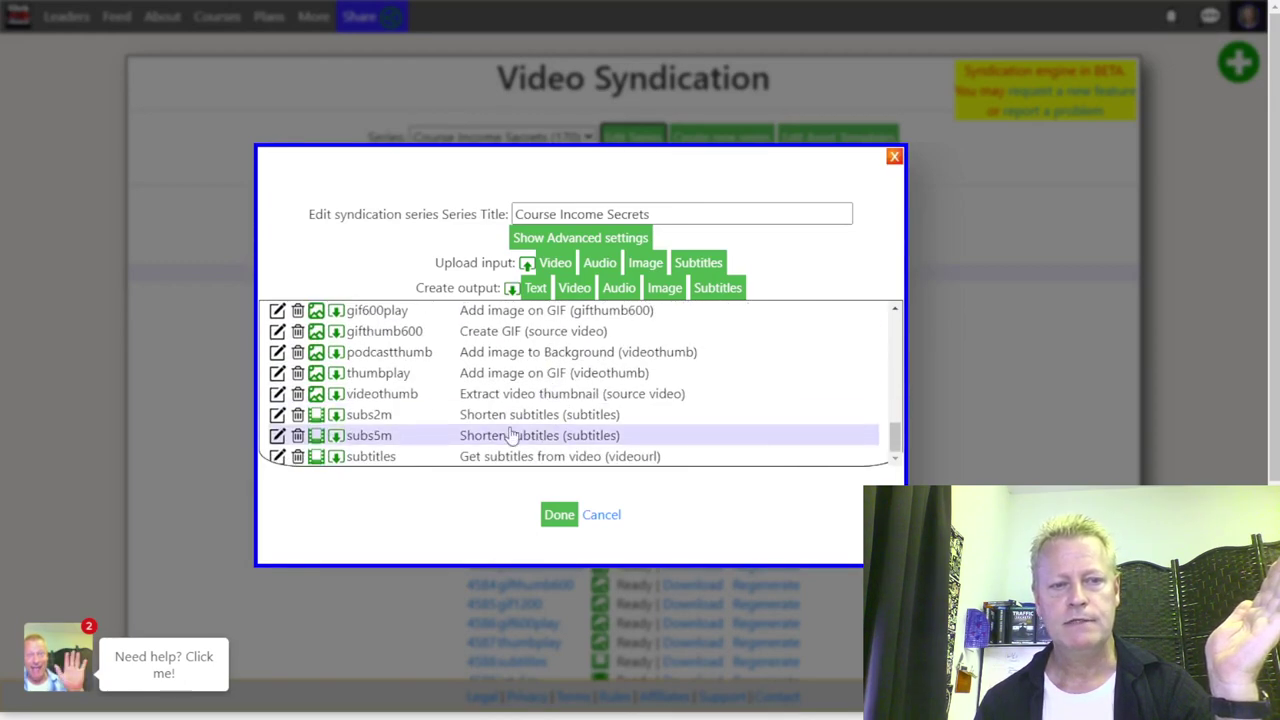
pyautogui.scroll(-3, 508, 447)
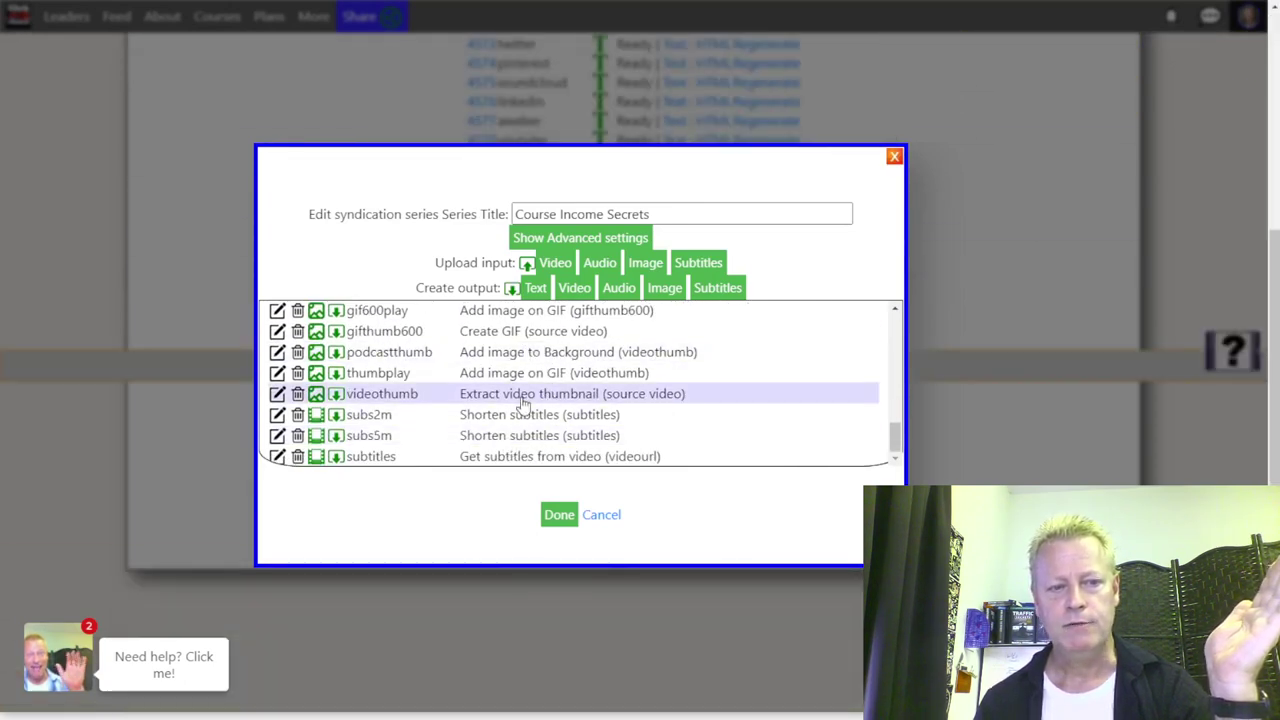
pyautogui.scroll(10, 522, 404)
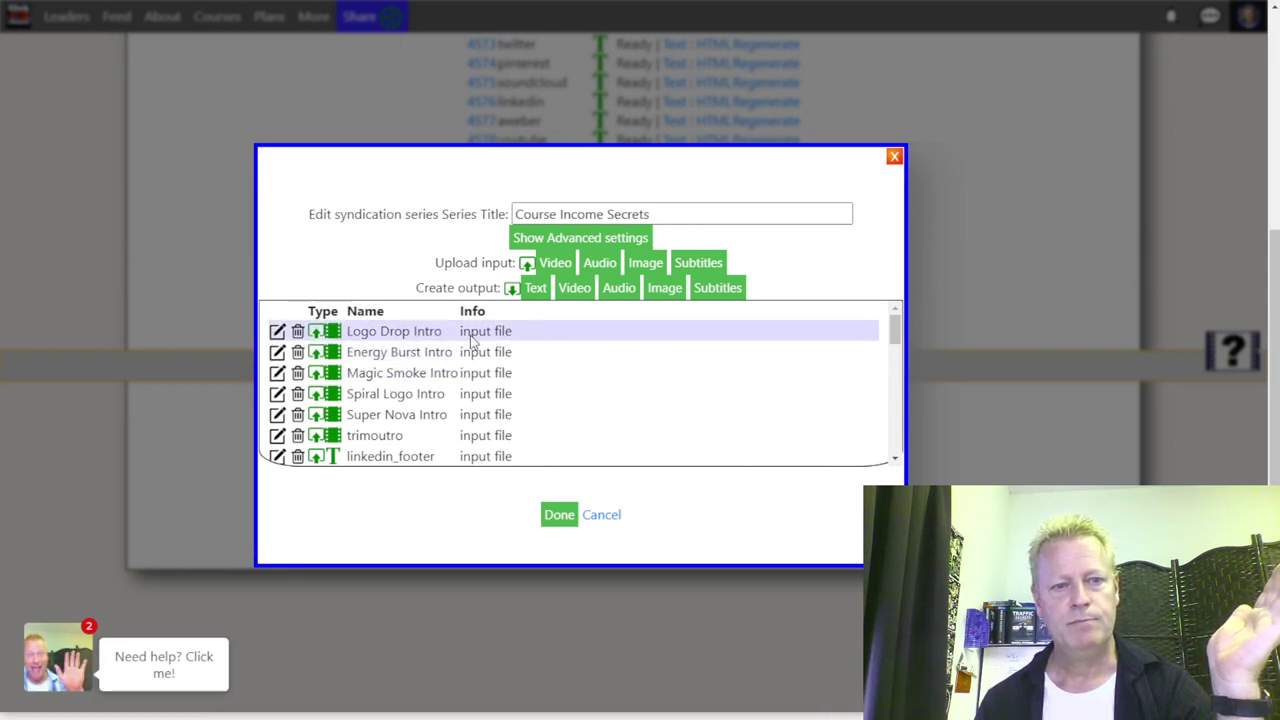
pyautogui.scroll(-6, 476, 410)
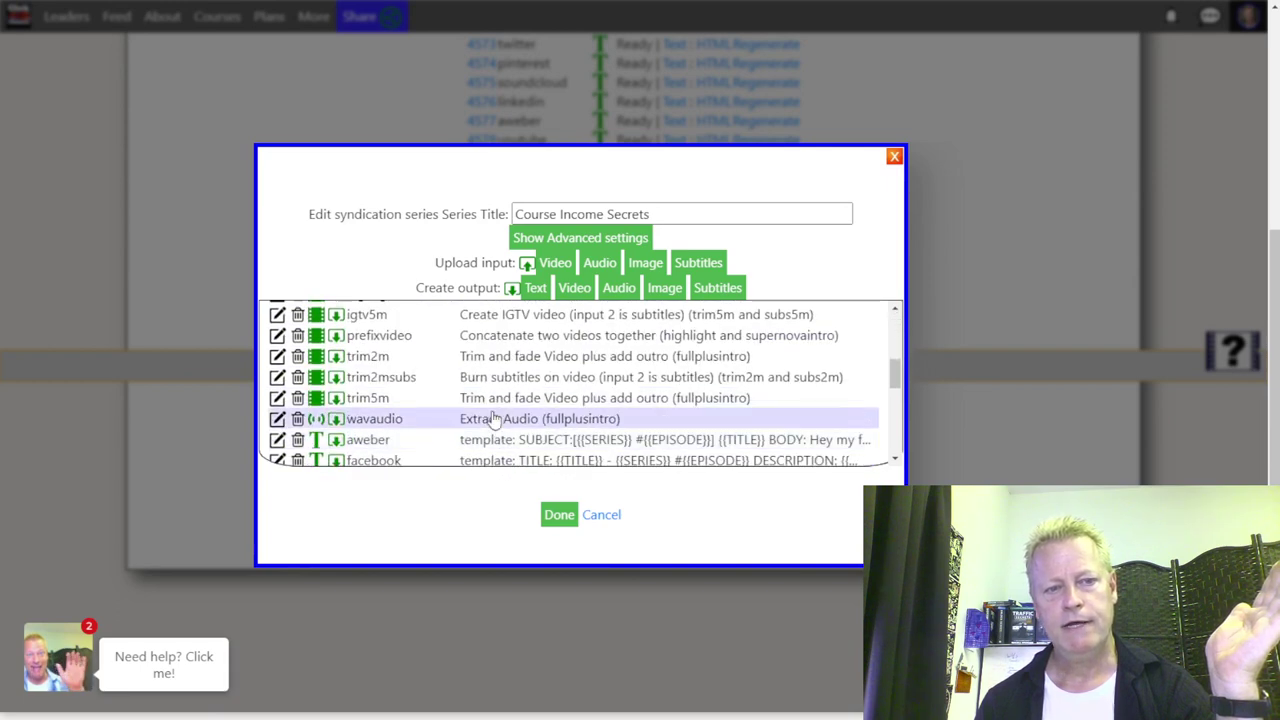
pyautogui.scroll(1, 477, 387)
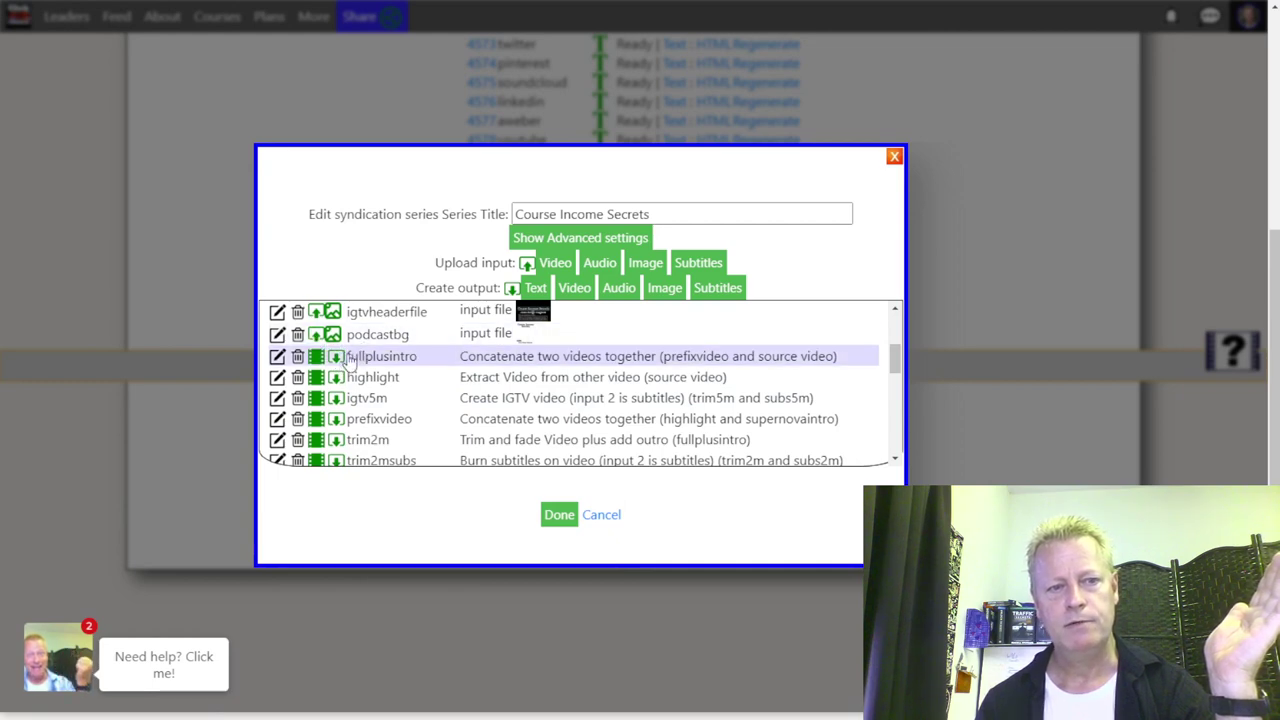
pyautogui.scroll(-5, 643, 390)
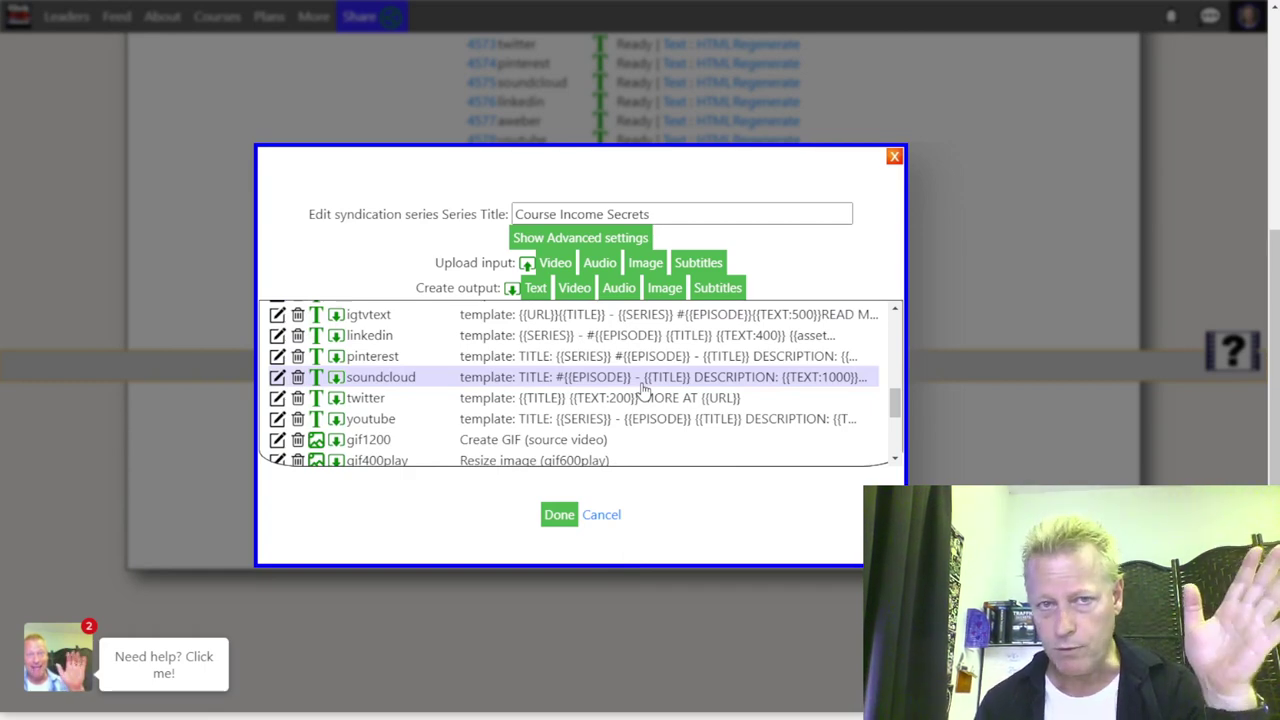
# Step: Examine the series' full asset list again, from the intro files through the GIF, thumbnail and subtitle outputs
pyautogui.scroll(10, 643, 390)
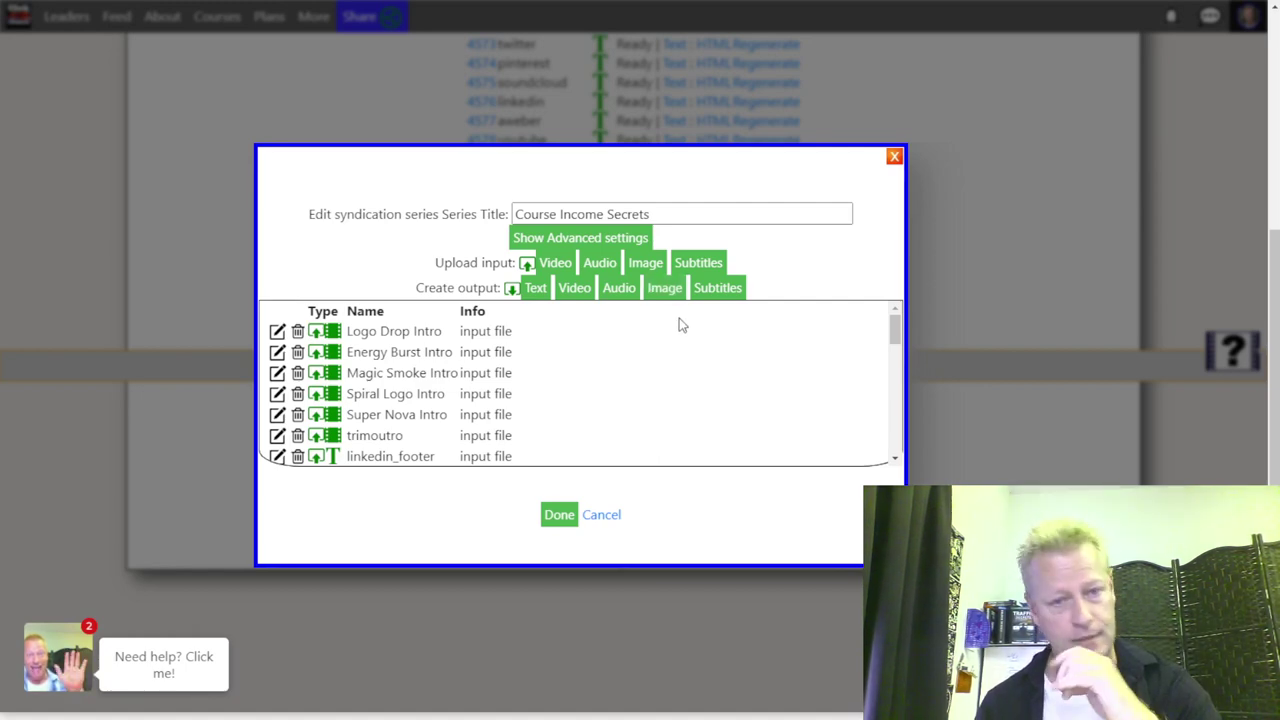
pyautogui.scroll(-1, 500, 367)
pyautogui.scroll(-2, 495, 372)
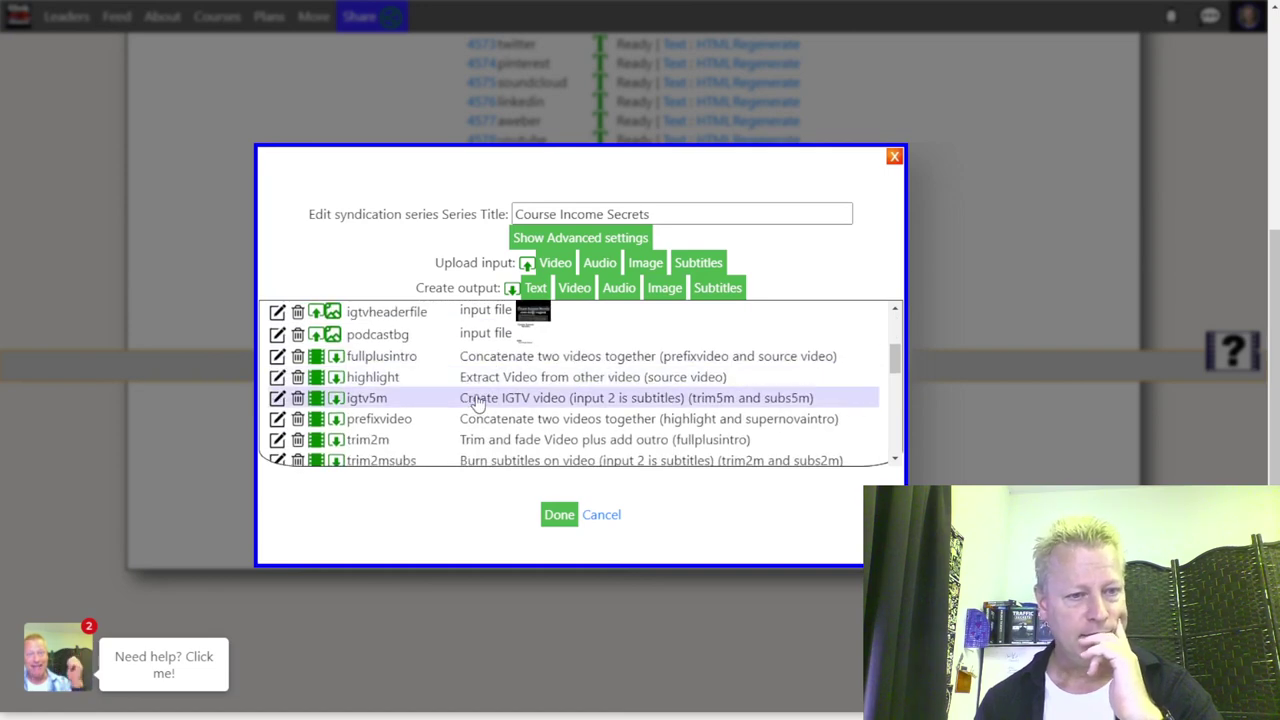
pyautogui.scroll(-8, 452, 388)
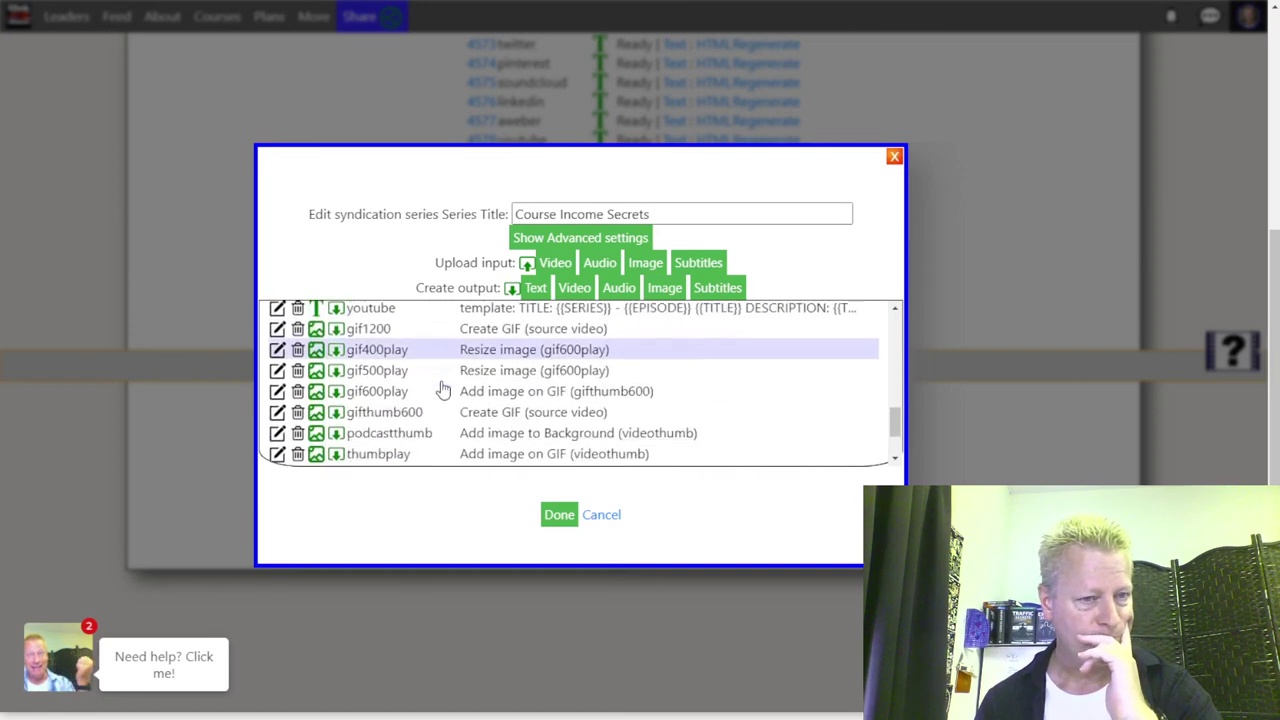
pyautogui.scroll(3, 441, 381)
pyautogui.scroll(-3, 441, 381)
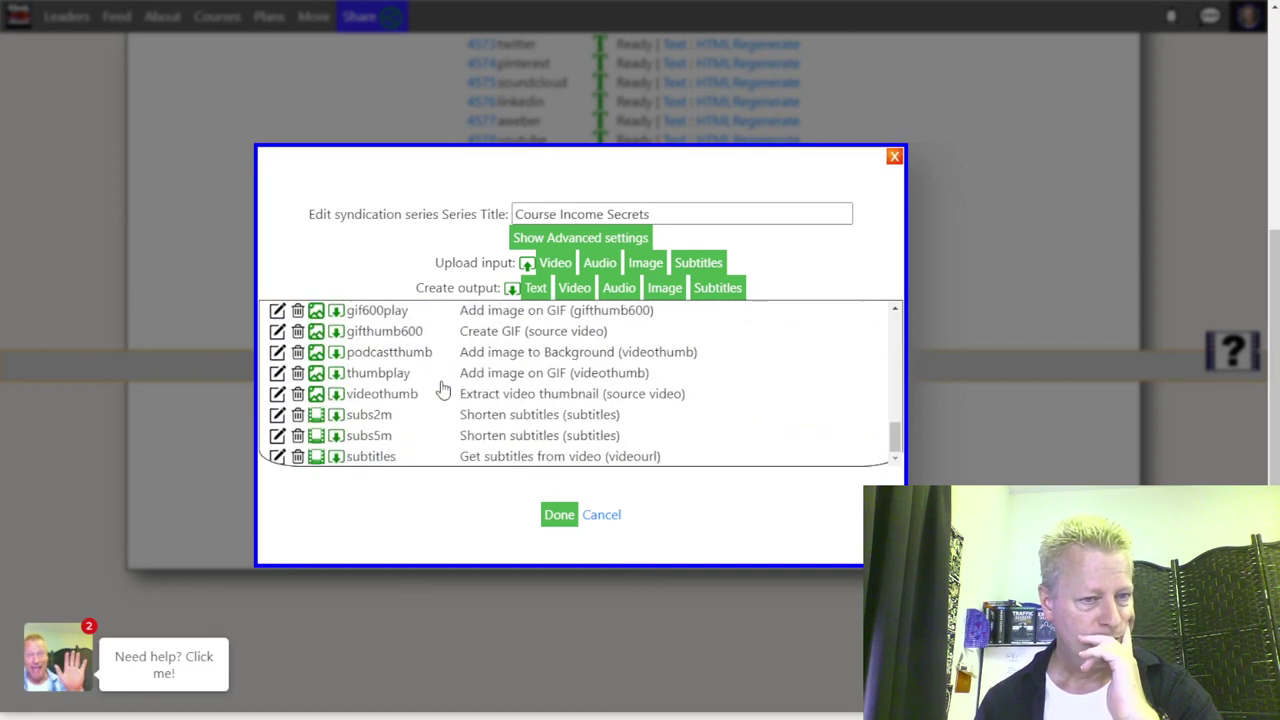
pyautogui.scroll(15, 443, 389)
pyautogui.scroll(-2, 443, 389)
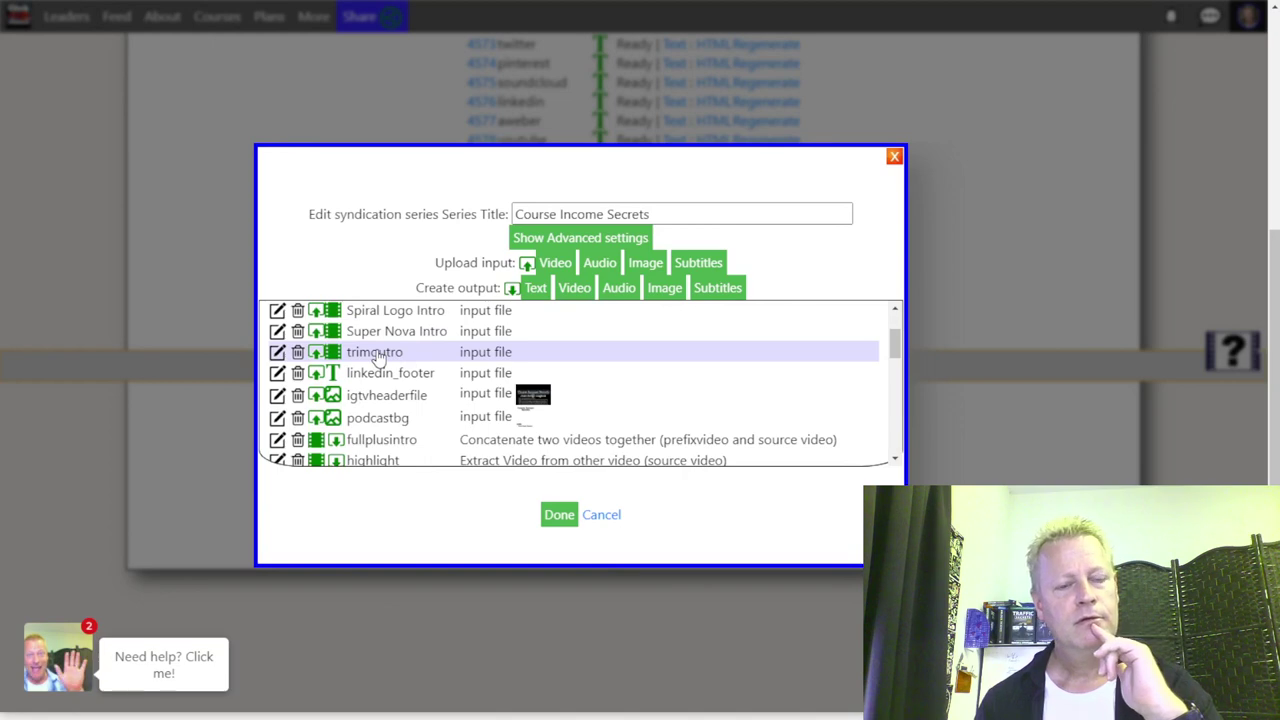
# Step: Open the trimoutro video input, inspect its name, label and media, and close it without saving
pyautogui.click(377, 353)
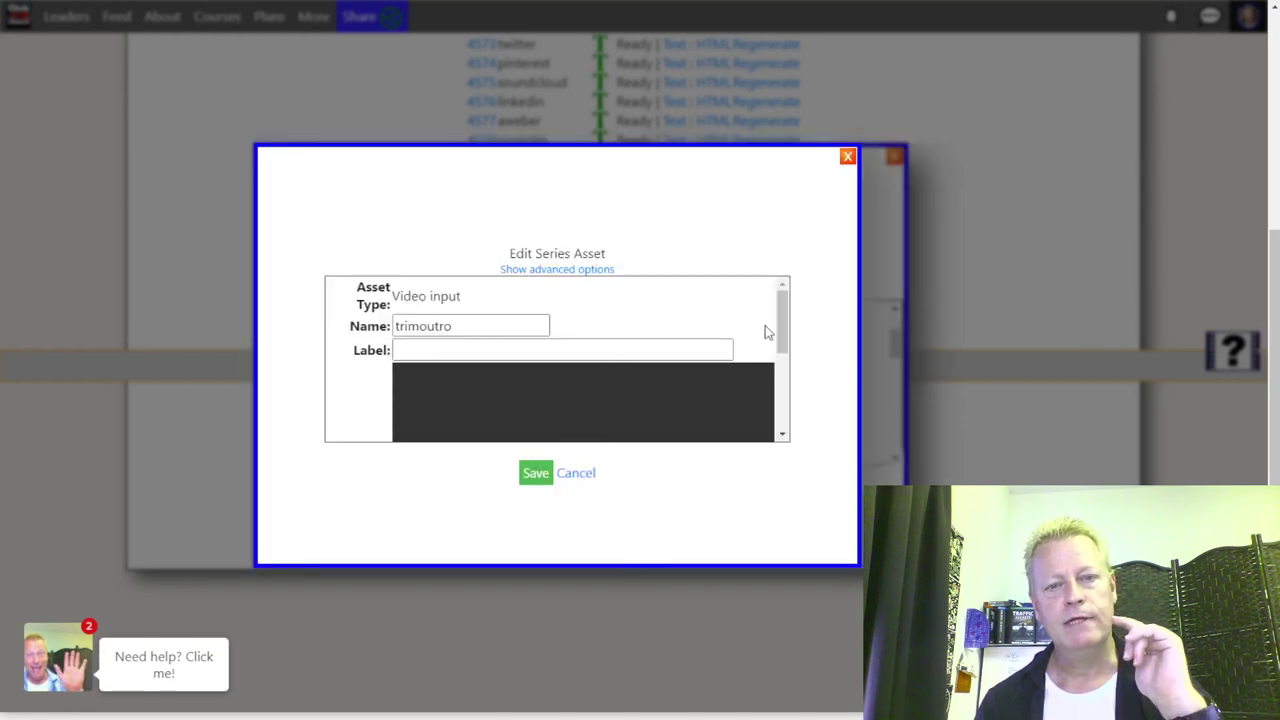
pyautogui.moveTo(782, 332); pyautogui.dragTo(783, 340)
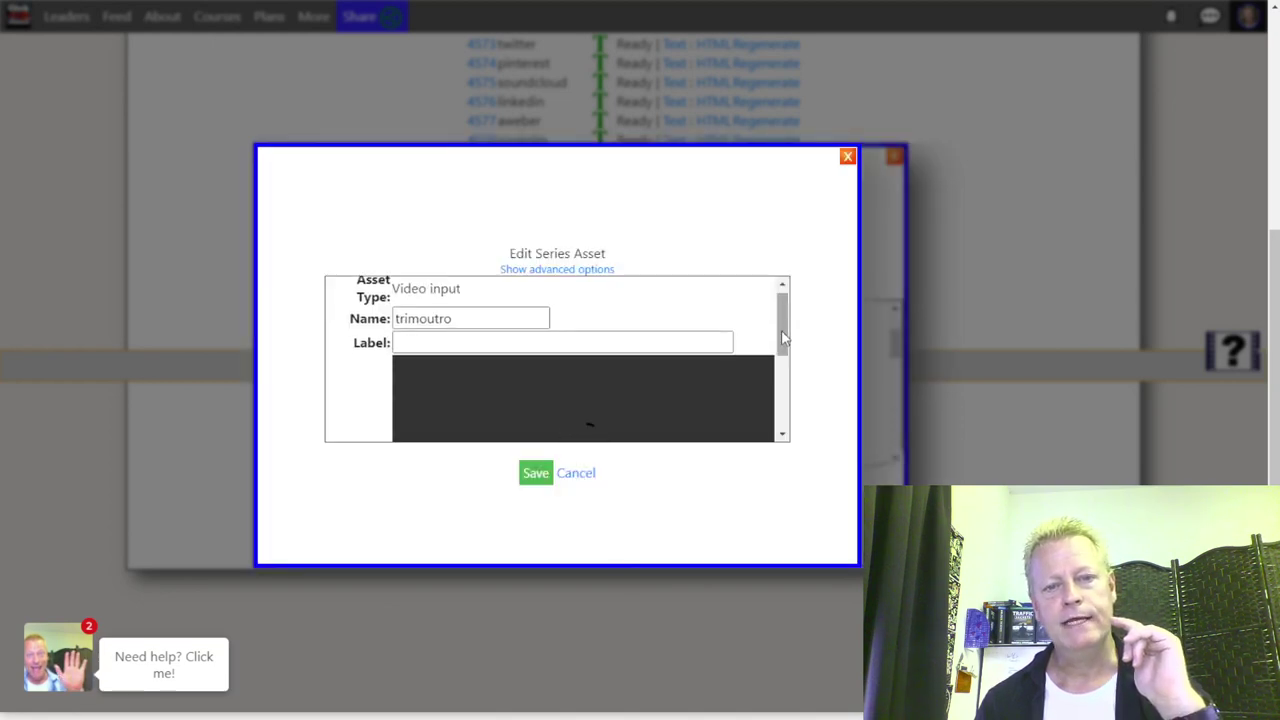
pyautogui.click(791, 394)
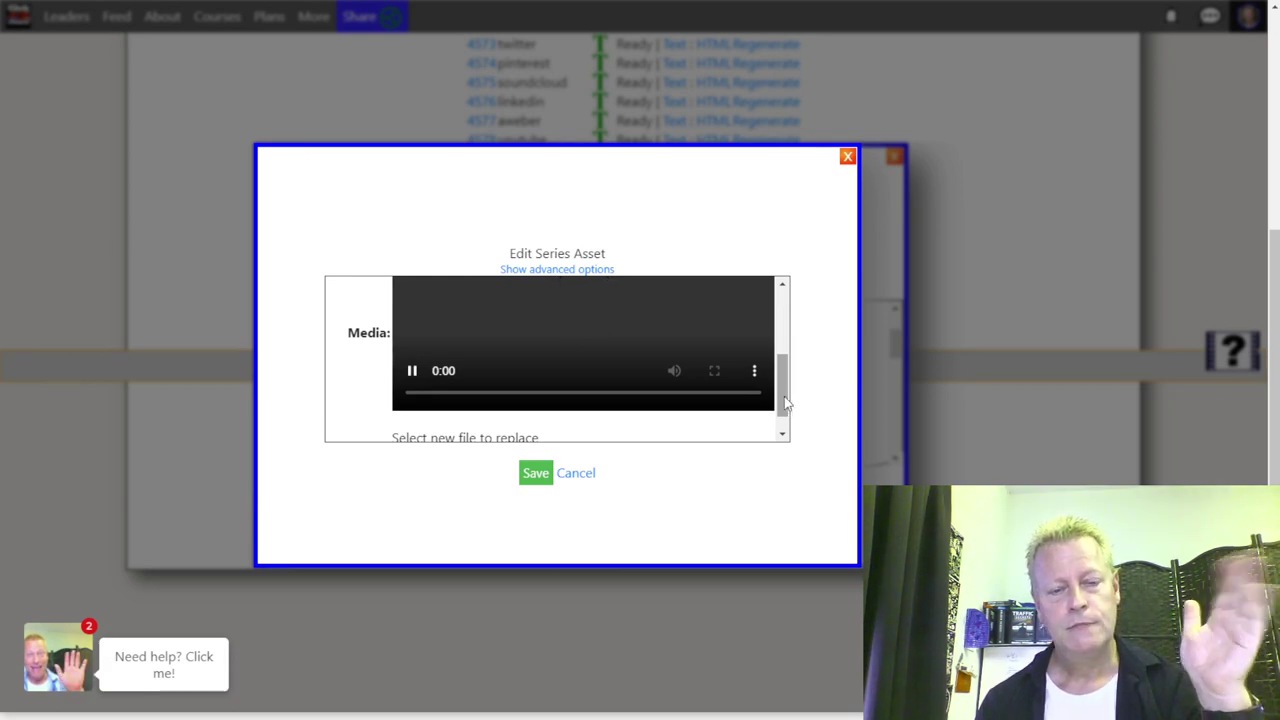
pyautogui.moveTo(783, 393); pyautogui.dragTo(781, 385)
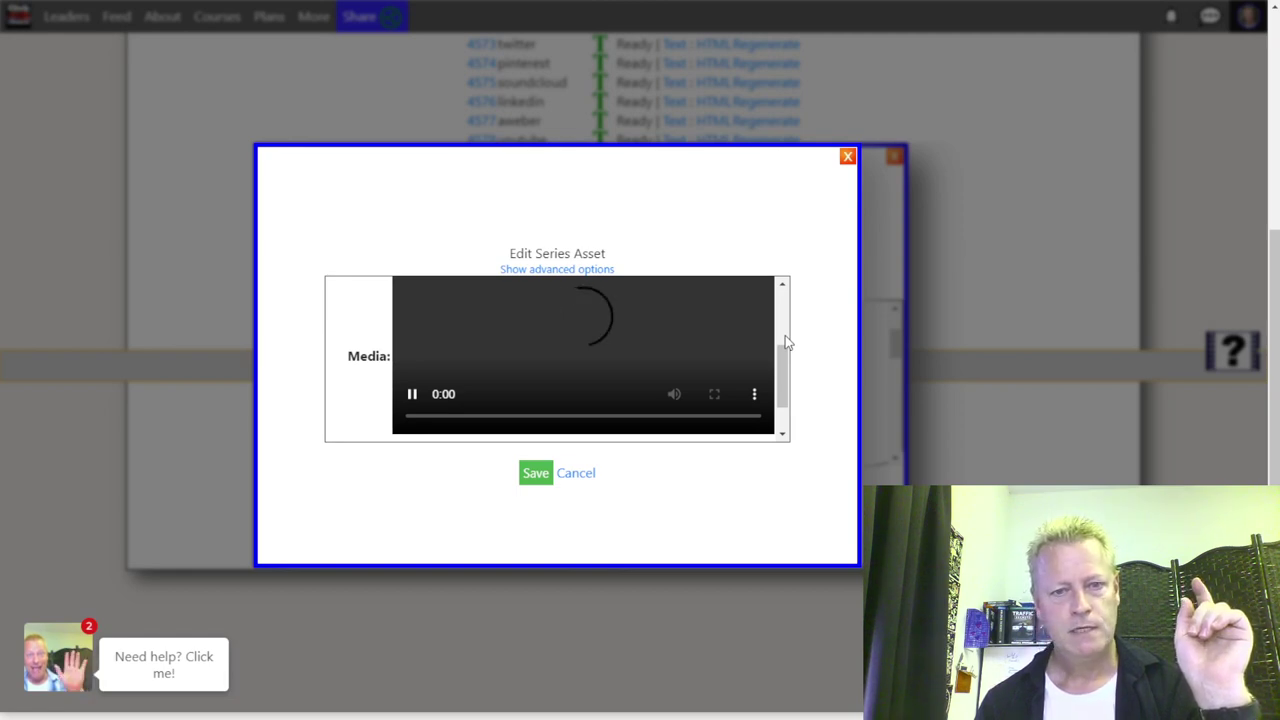
pyautogui.scroll(2, 785, 342)
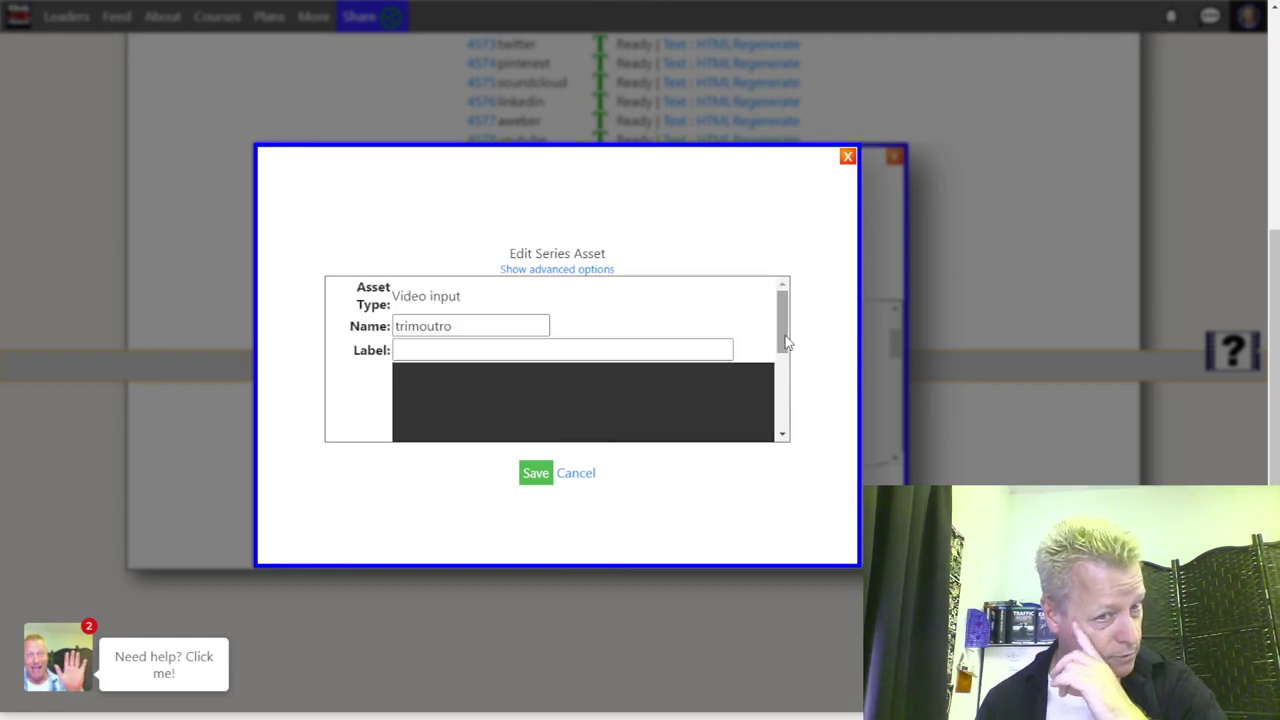
pyautogui.click(576, 474)
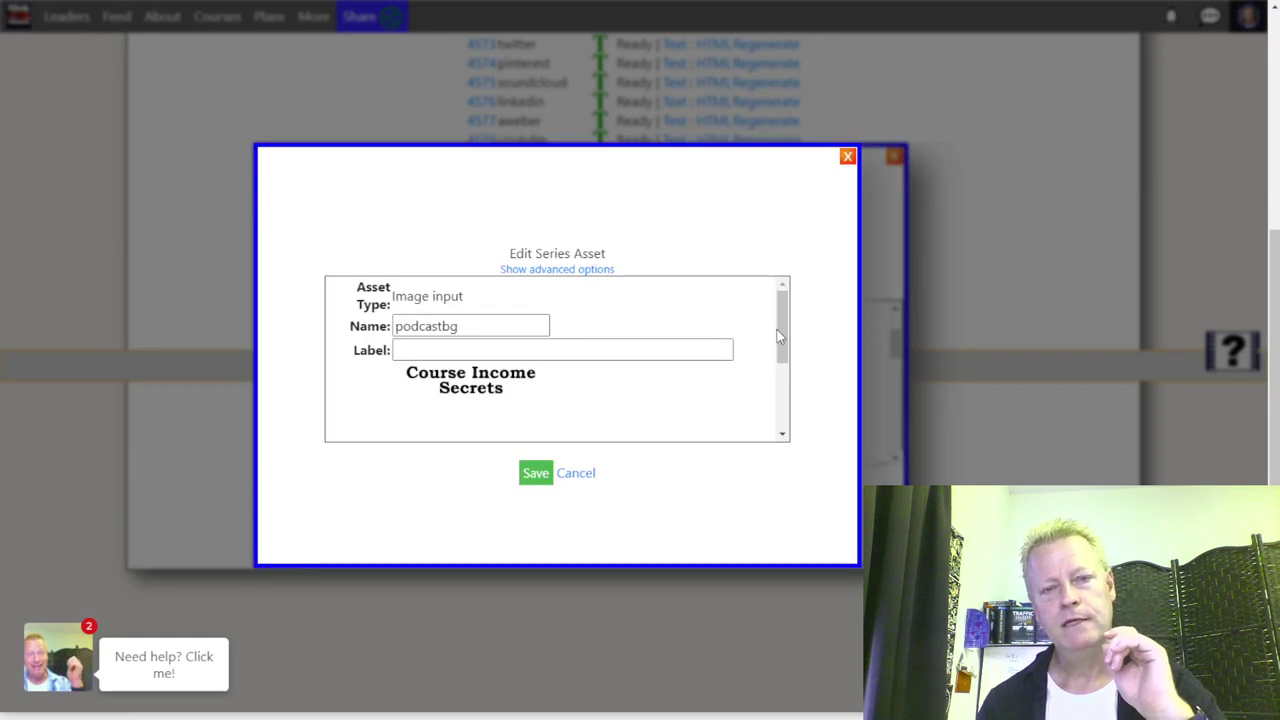
# Step: Inspect the podcastbg image input's background artwork and file replacement option, and close it without saving
pyautogui.moveTo(791, 307); pyautogui.dragTo(789, 367)
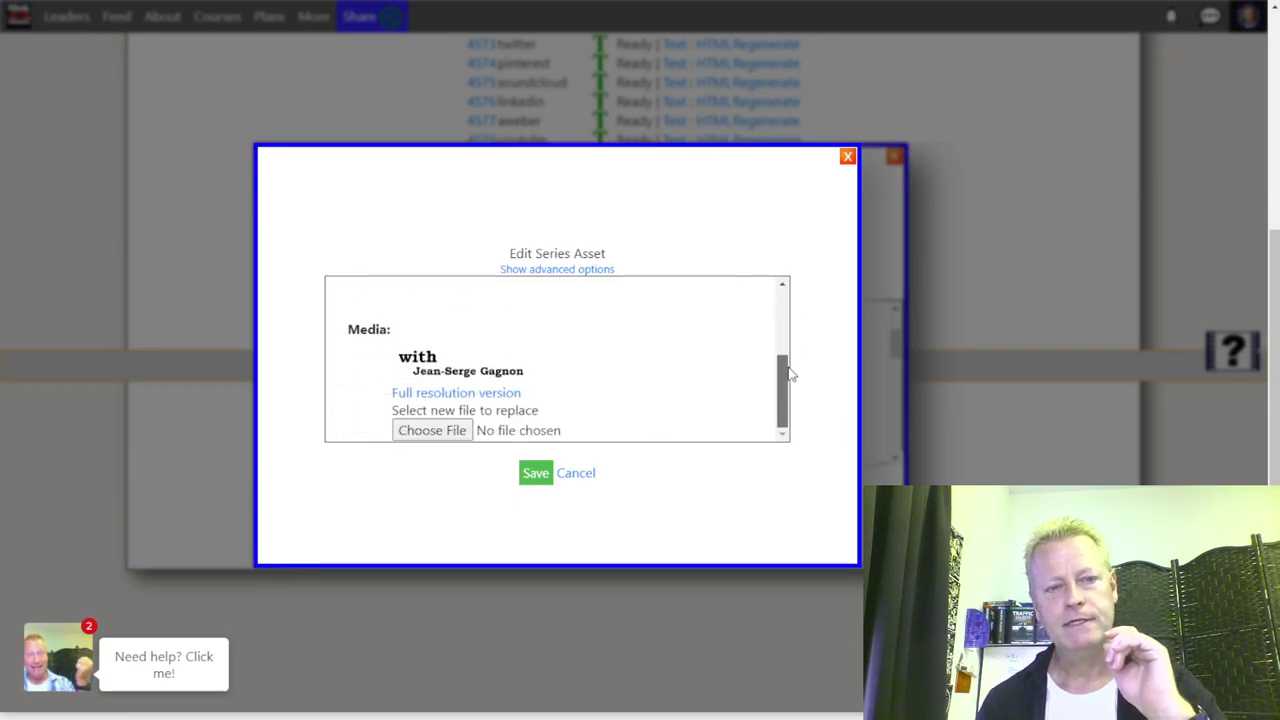
pyautogui.scroll(2, 790, 379)
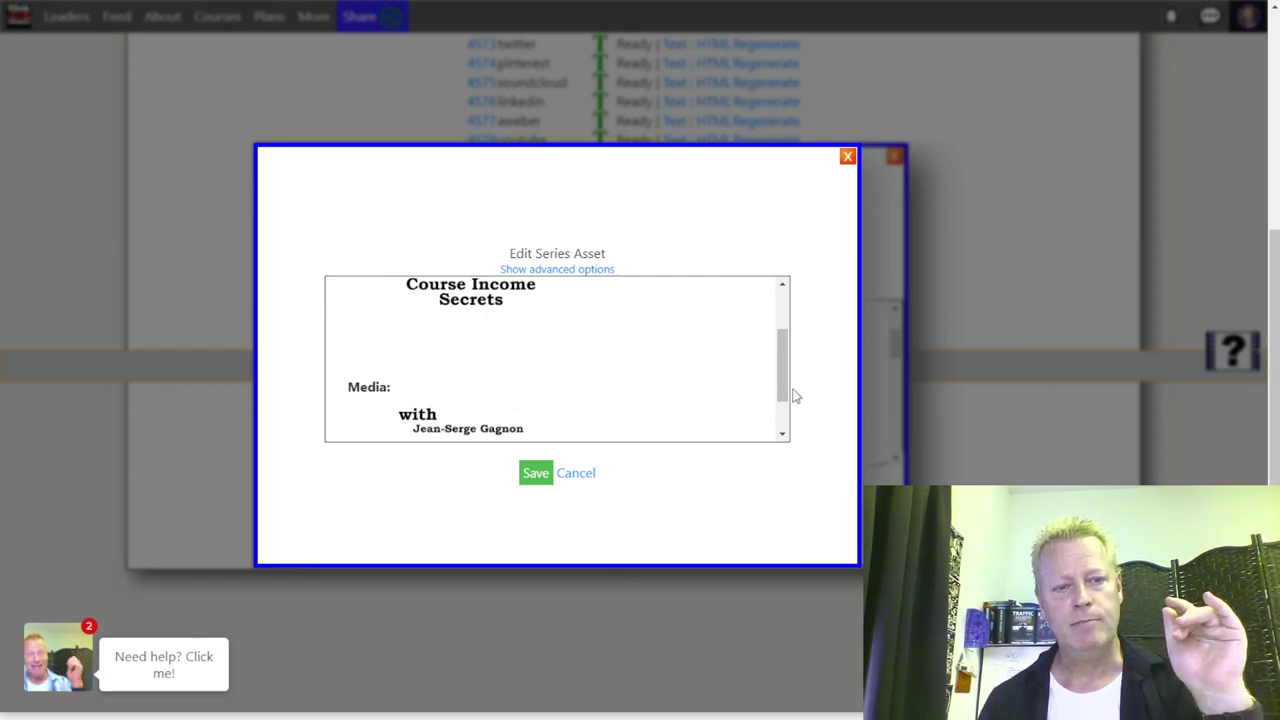
pyautogui.scroll(-1, 787, 393)
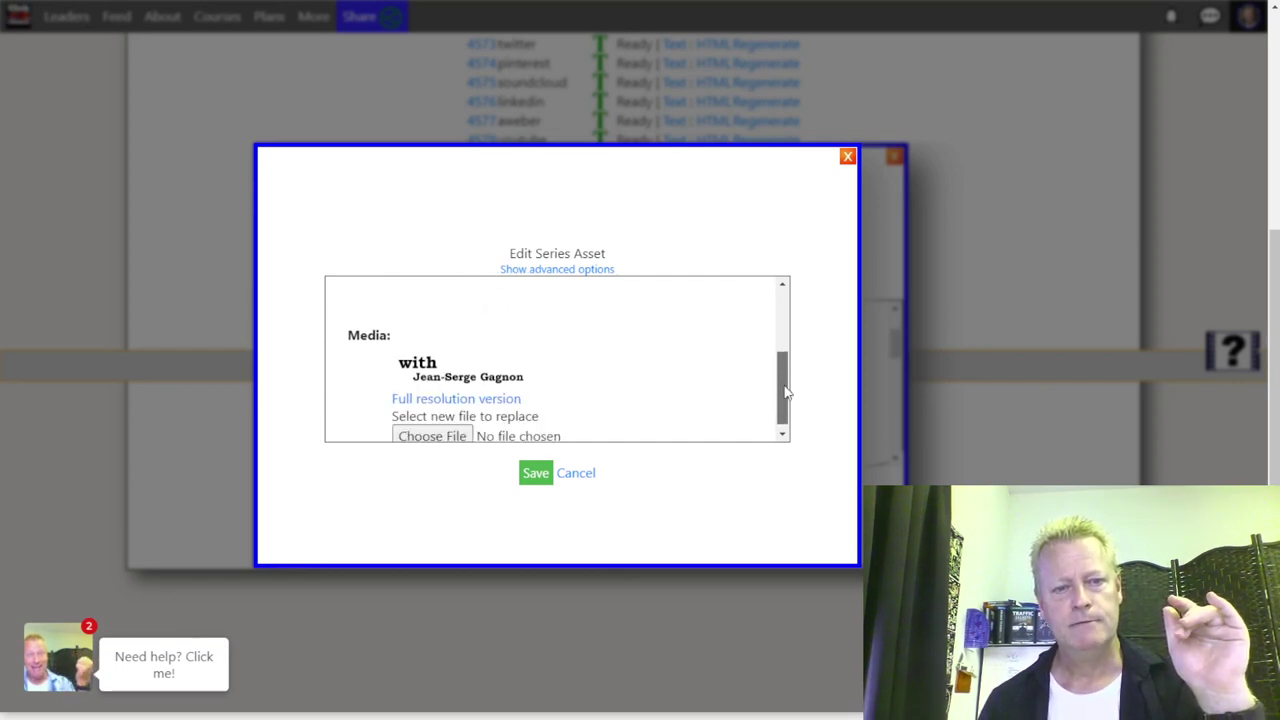
pyautogui.click(575, 476)
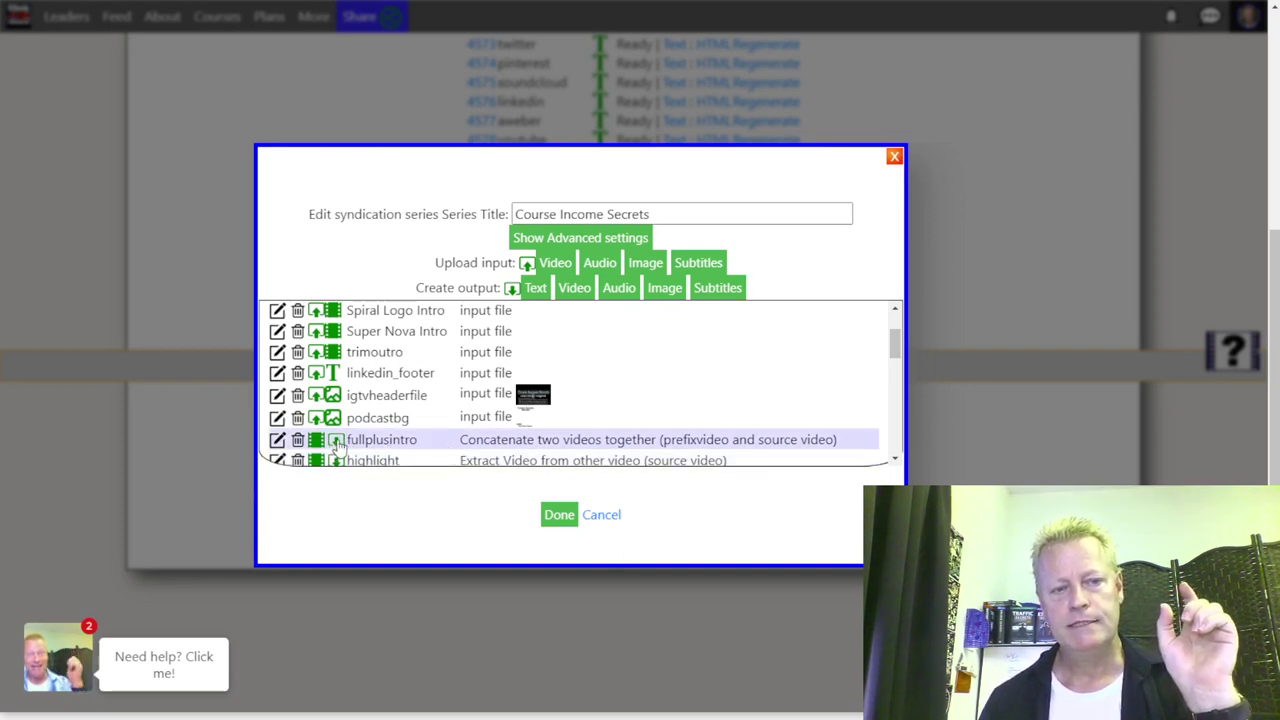
# Step: Review the series' video outputs and the actions available for a new video output, and leave series editing without saving
pyautogui.scroll(-3, 500, 430)
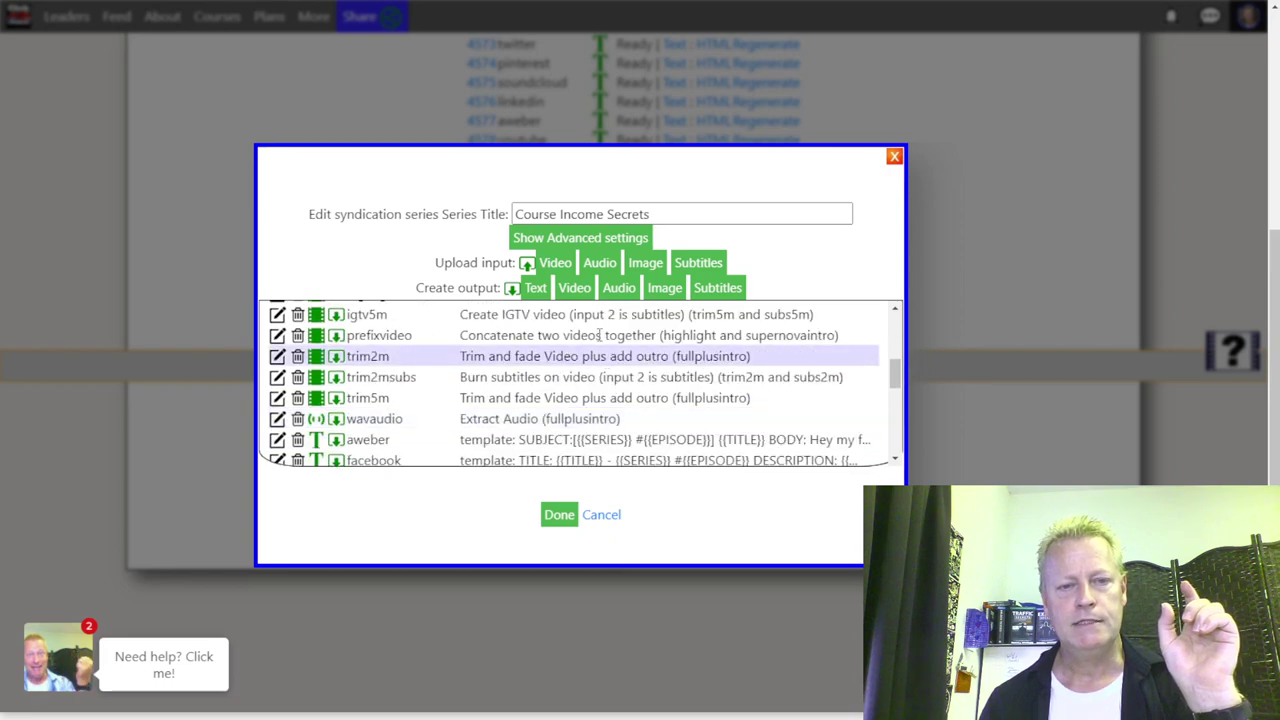
pyautogui.scroll(3, 580, 400)
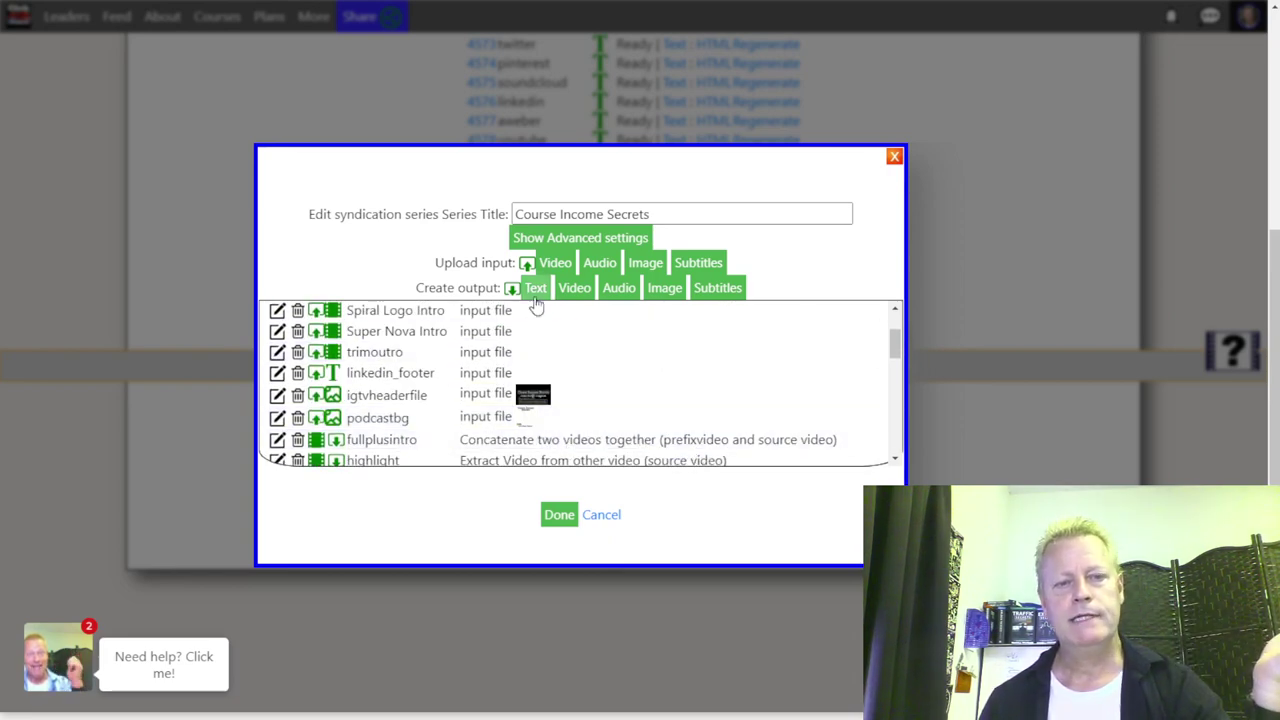
pyautogui.click(576, 289)
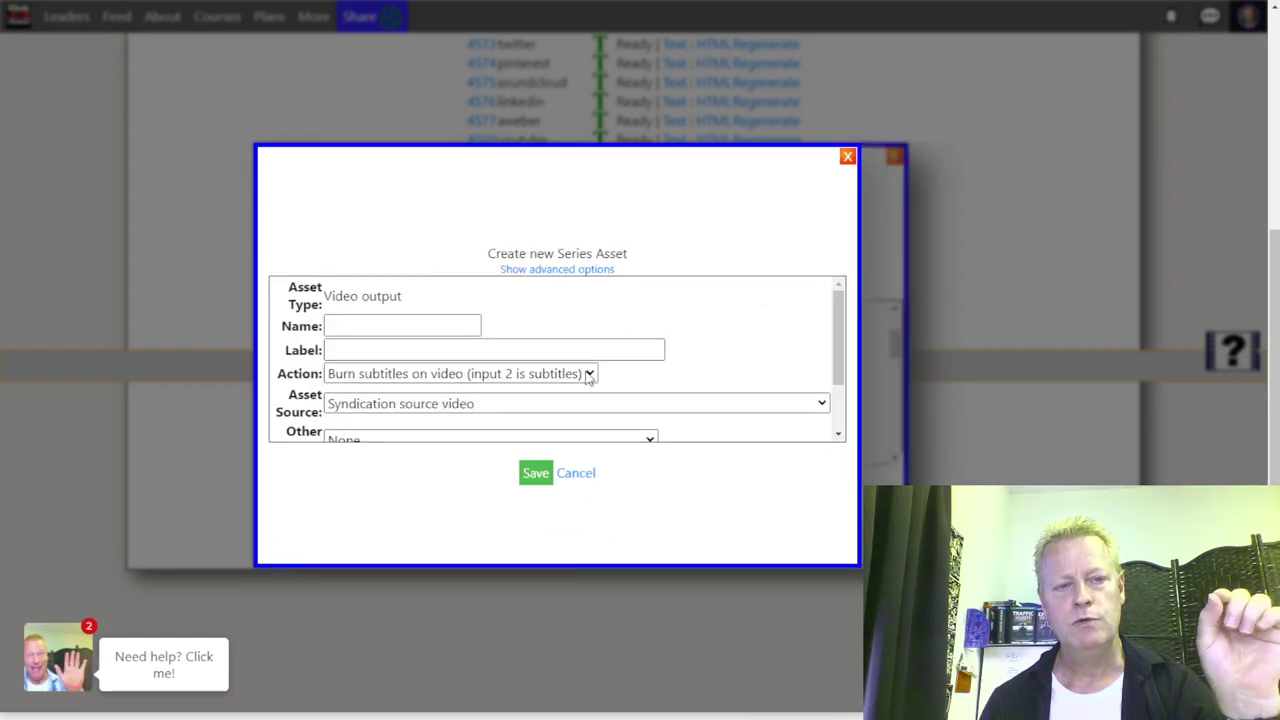
pyautogui.click(576, 379)
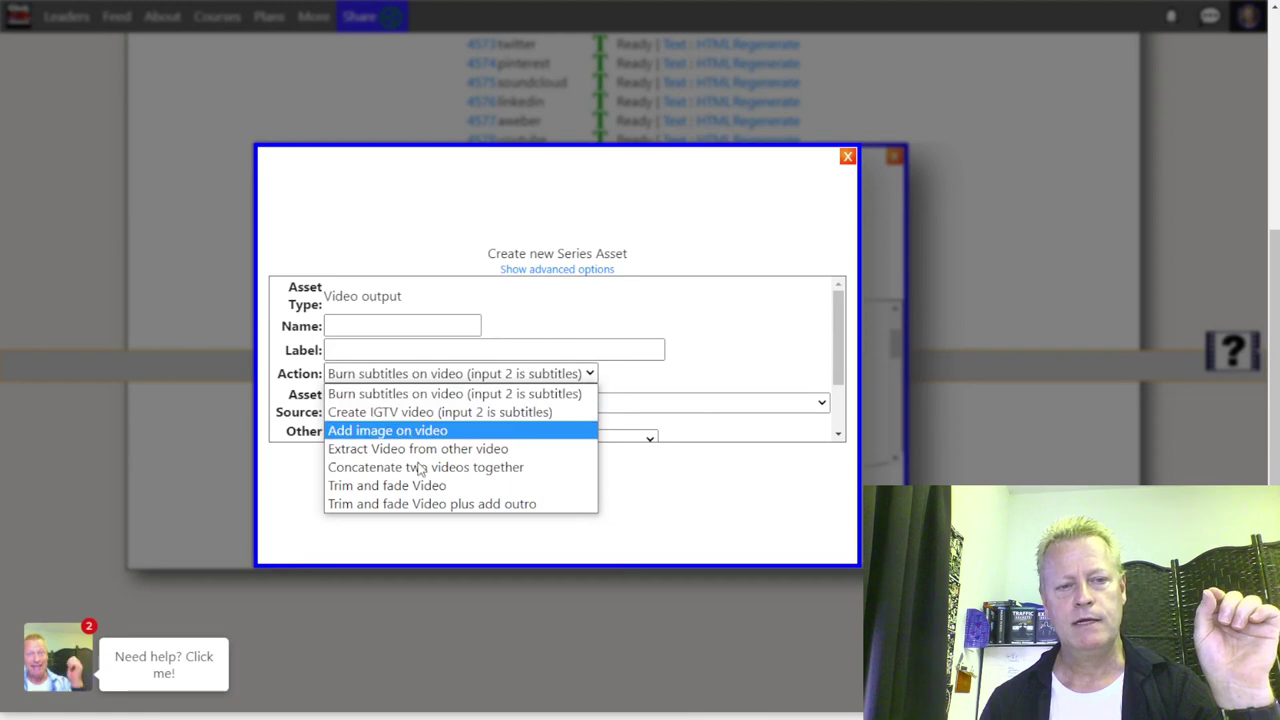
pyautogui.click(684, 527)
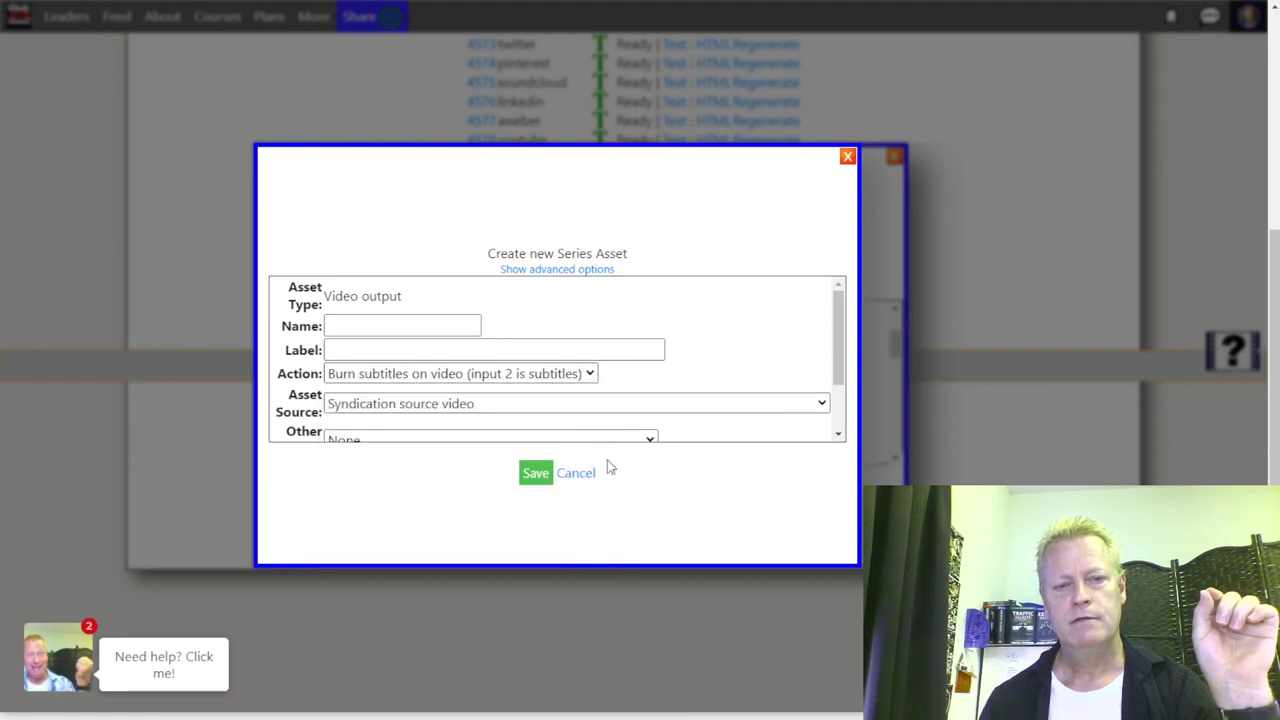
pyautogui.click(575, 474)
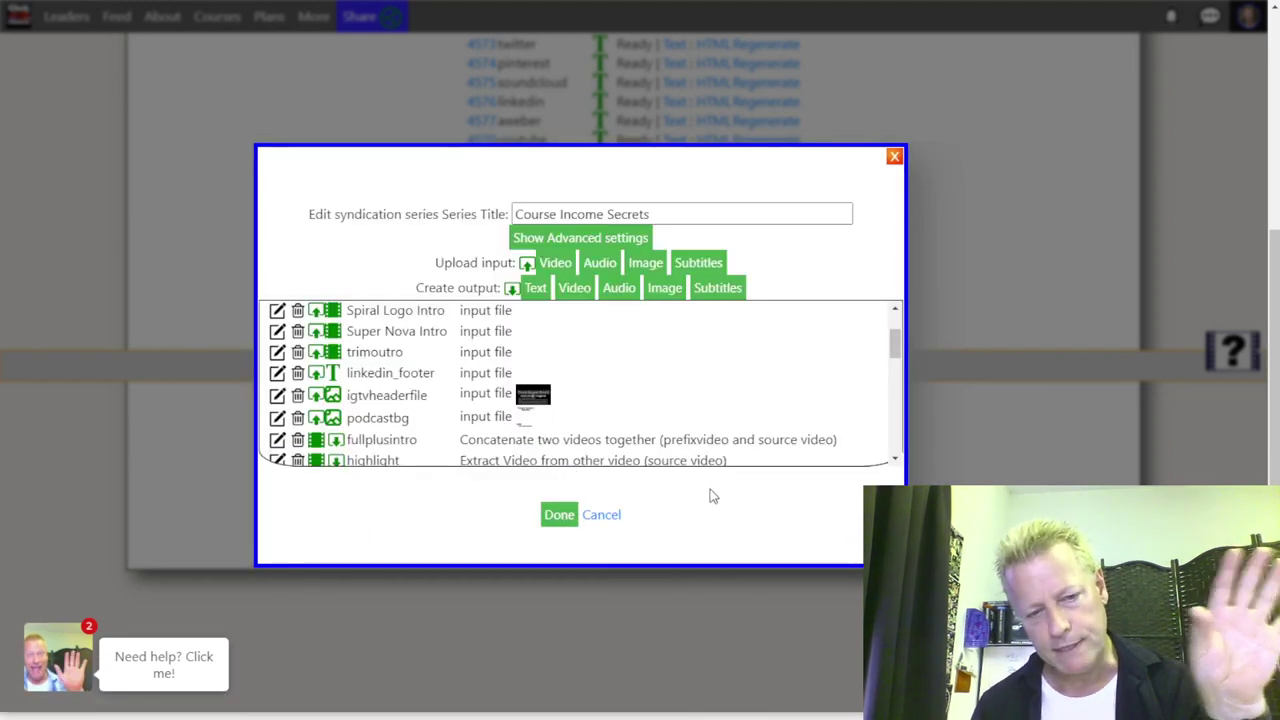
pyautogui.click(609, 516)
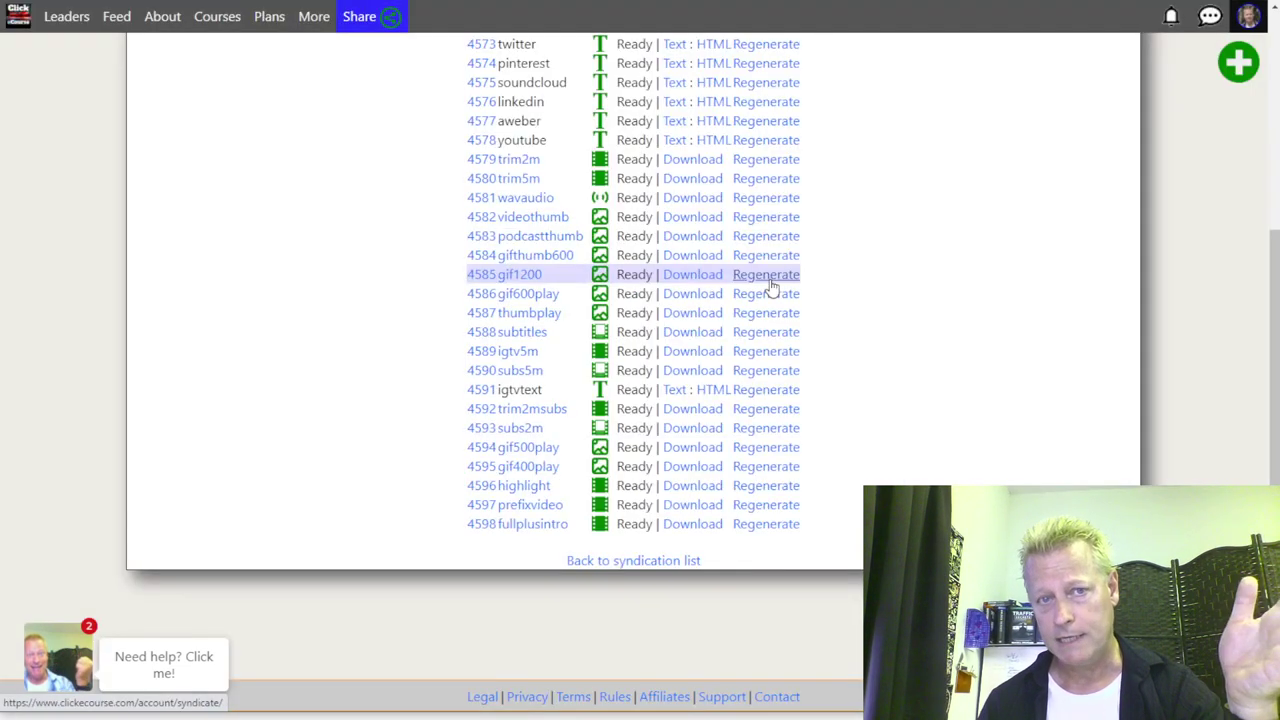
# Step: Return to the start of episode 415's generated assets and open the course catalogue in a separate tab
pyautogui.scroll(1, 771, 287)
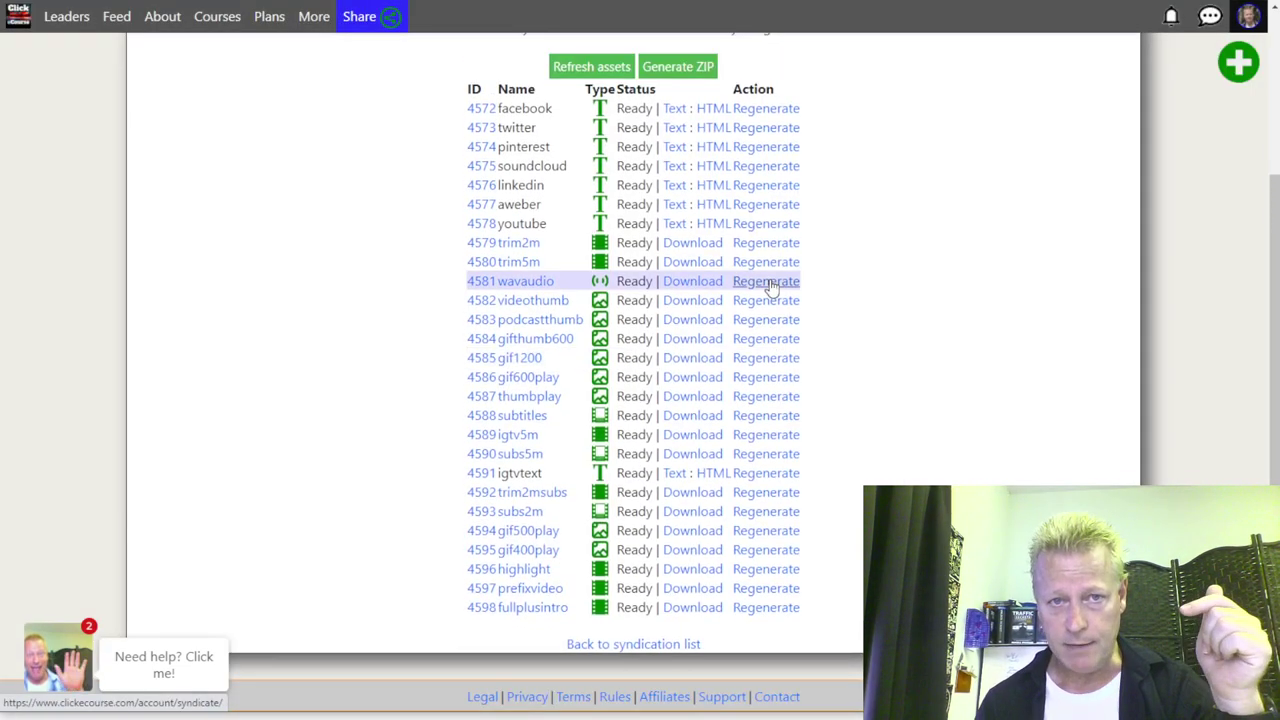
pyautogui.scroll(3, 771, 287)
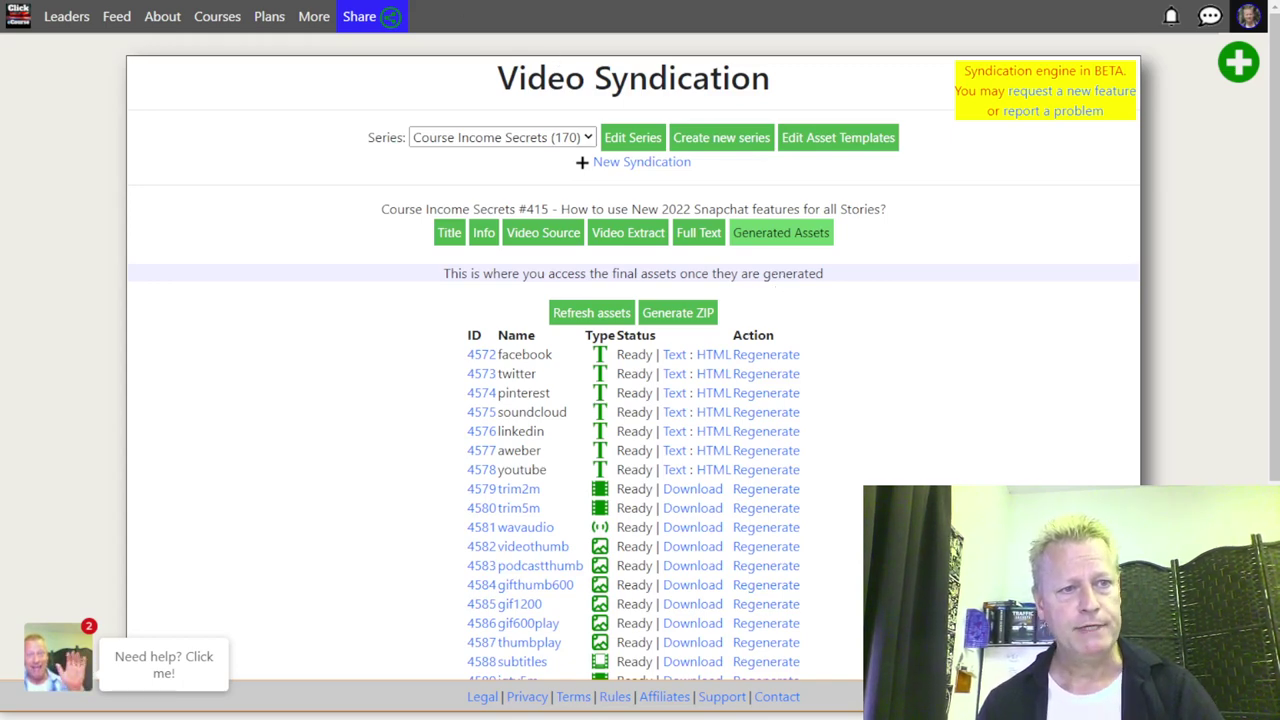
pyautogui.rightClick(215, 15)
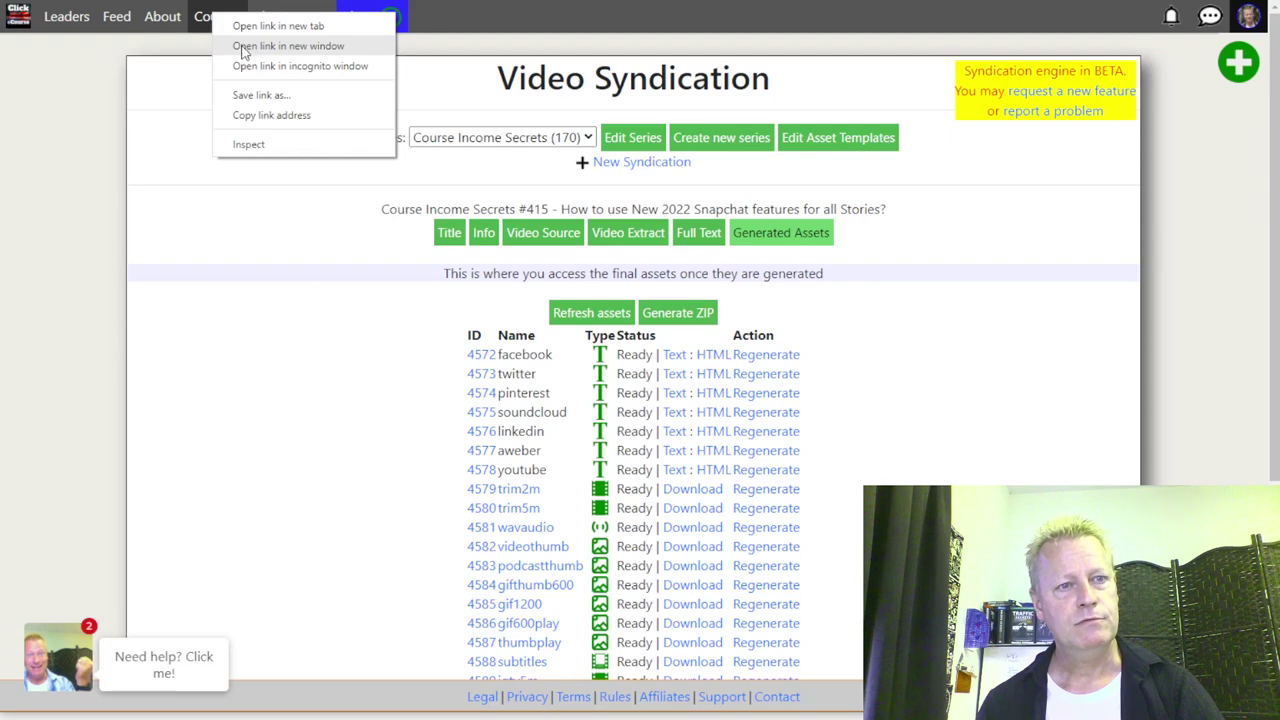
pyautogui.click(321, 30)
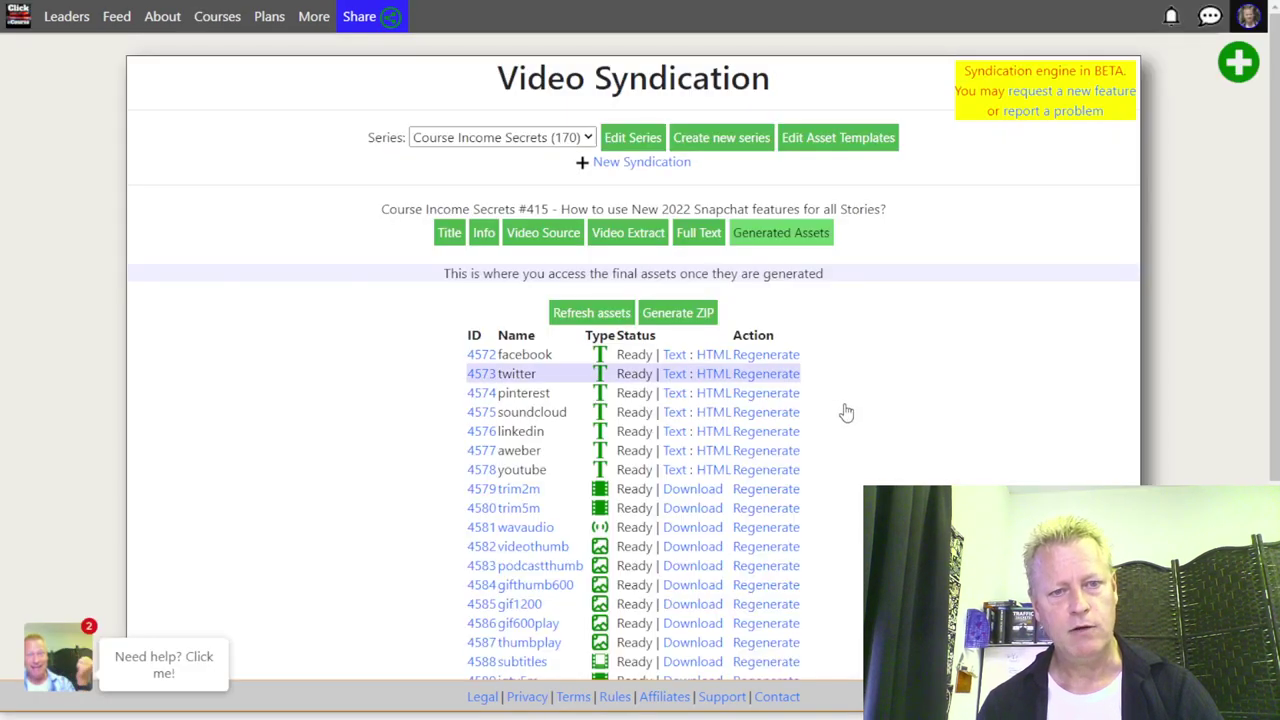
# Step: Review episode 415's generated assets from the facebook text through the fullplusintro video
pyautogui.scroll(-1, 868, 420)
pyautogui.scroll(-1, 868, 420)
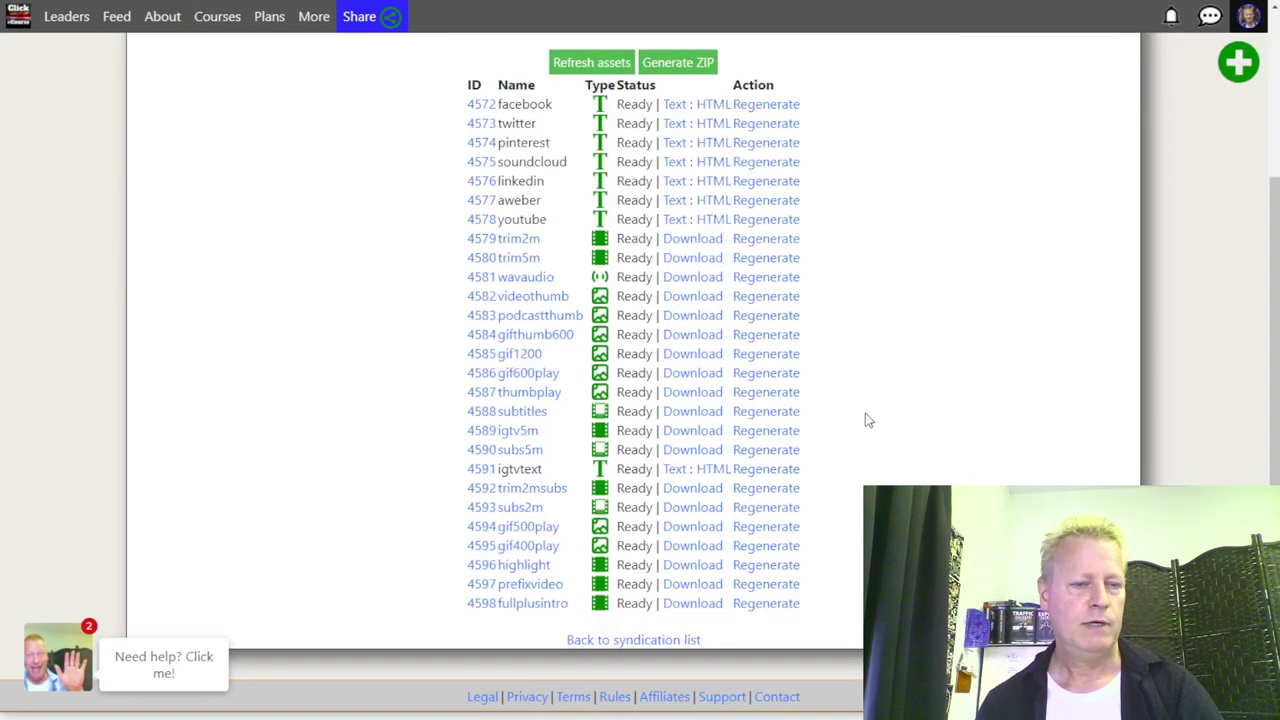
pyautogui.scroll(-1, 866, 418)
pyautogui.scroll(3, 858, 418)
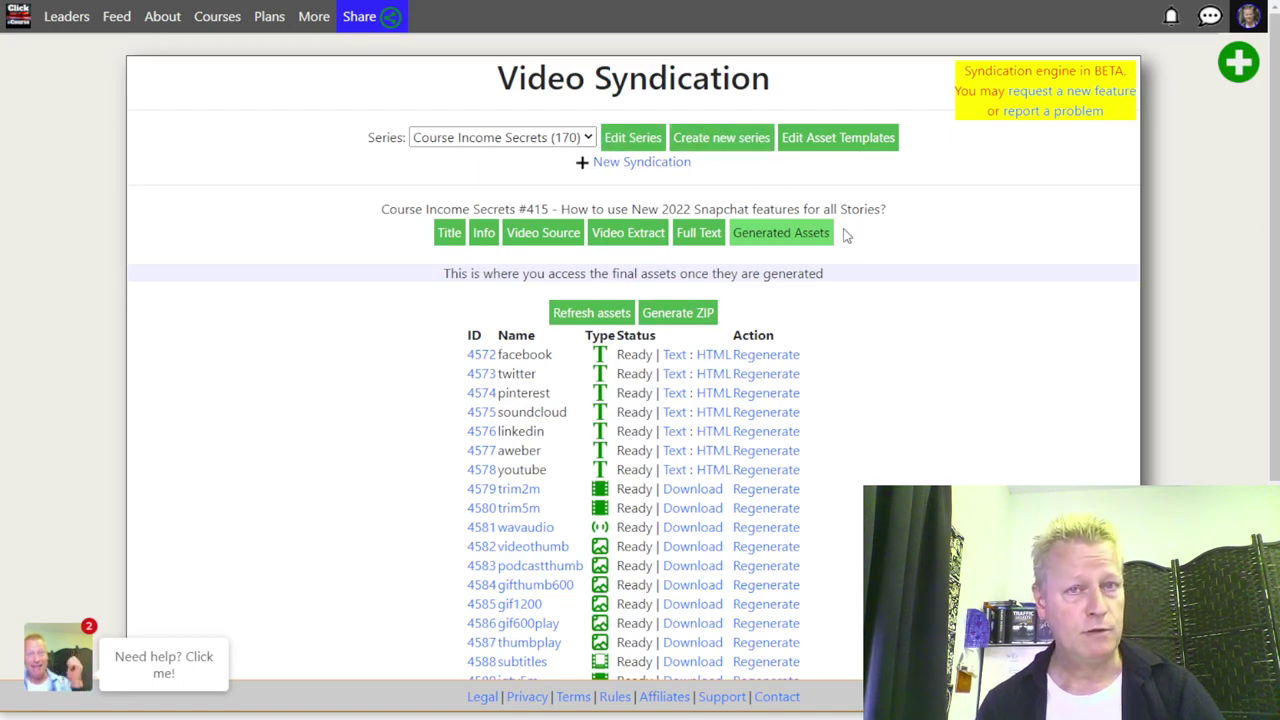
# Step: Switch to the course catalogue, browse the paid courses and open the Fastest Syndication Process course
pyautogui.hotkey('alt', 'Left')
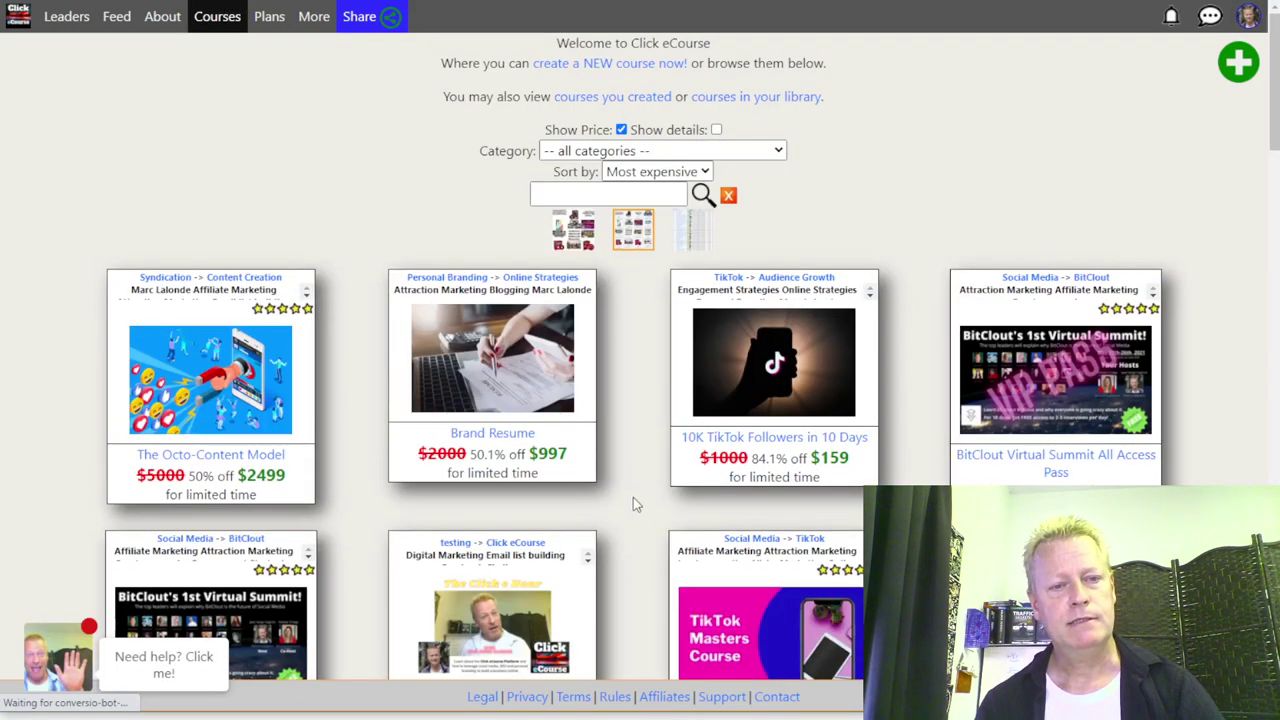
pyautogui.scroll(-6, 800, 451)
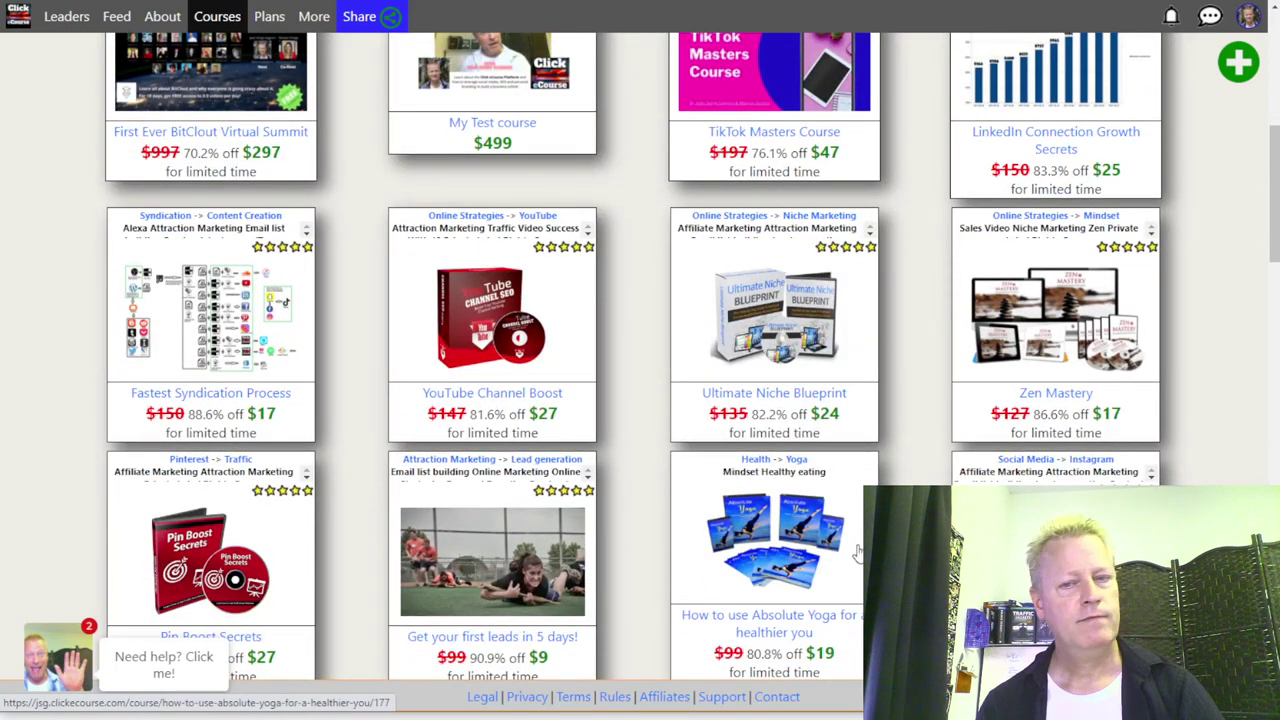
pyautogui.scroll(-10, 640, 357)
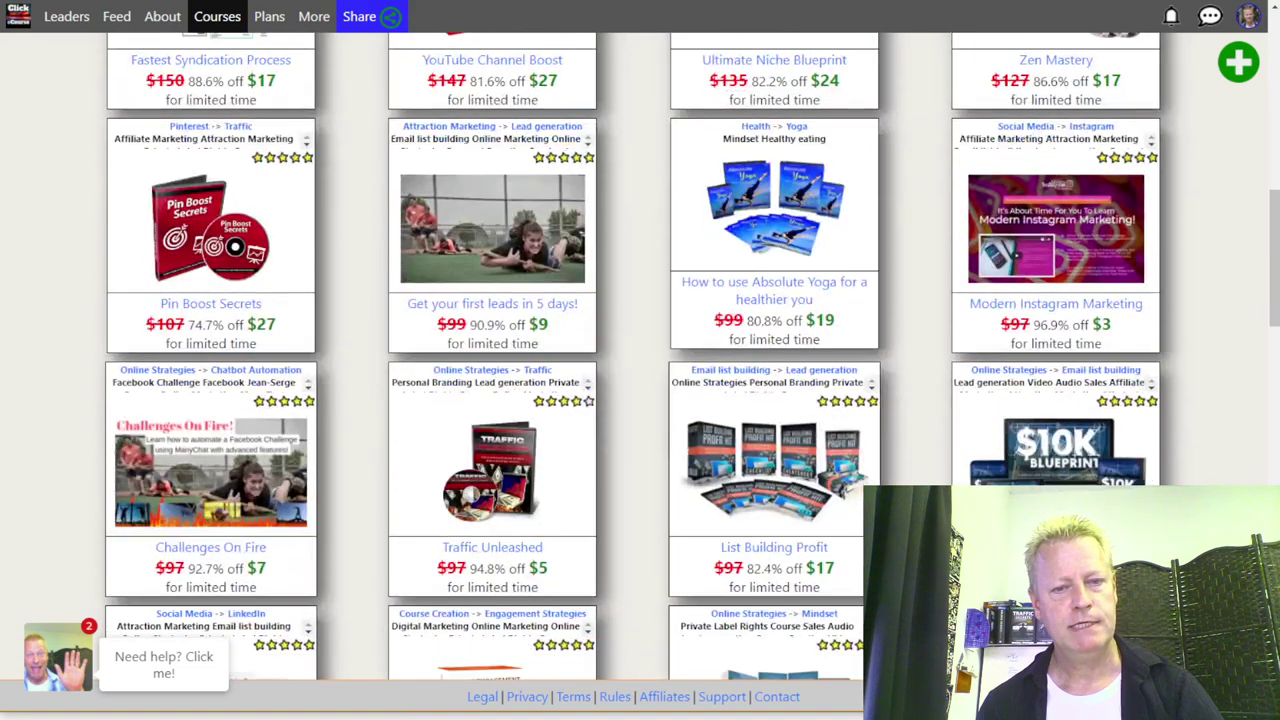
pyautogui.scroll(-8, 640, 357)
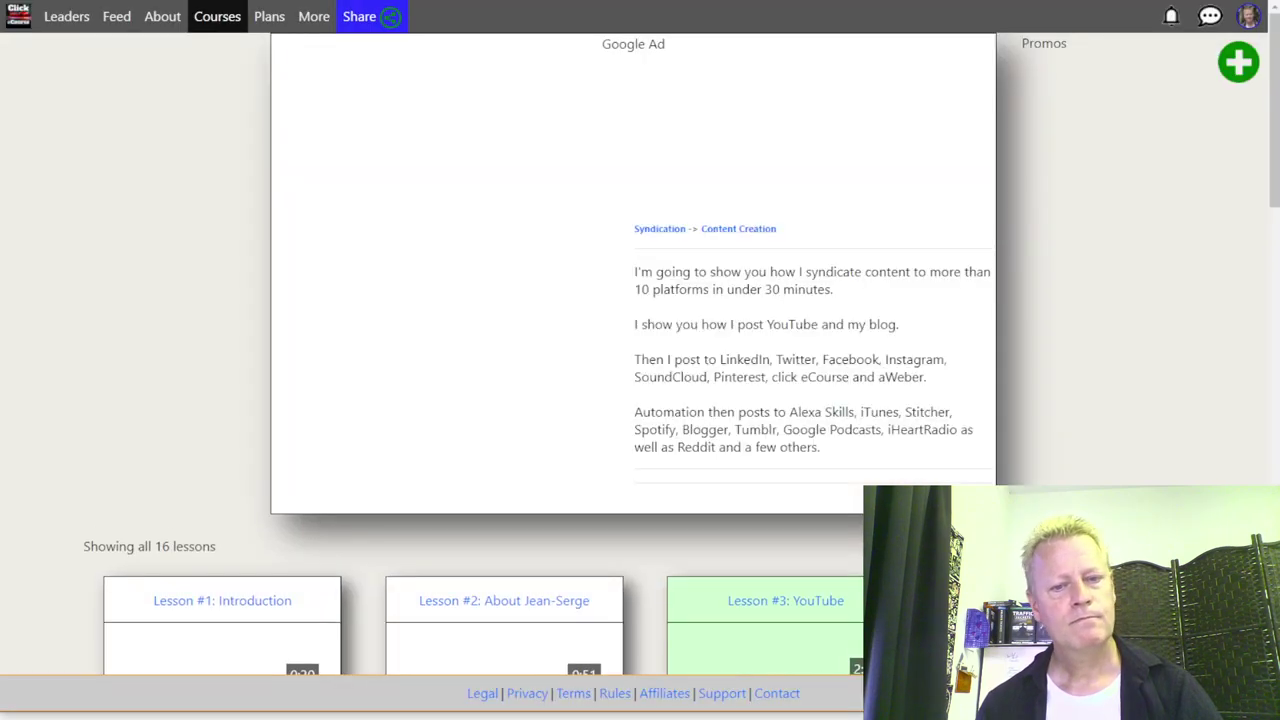
# Step: Examine the Fastest Syndication Process course's lessons, description and content syndication diagram
pyautogui.scroll(-10, 640, 360)
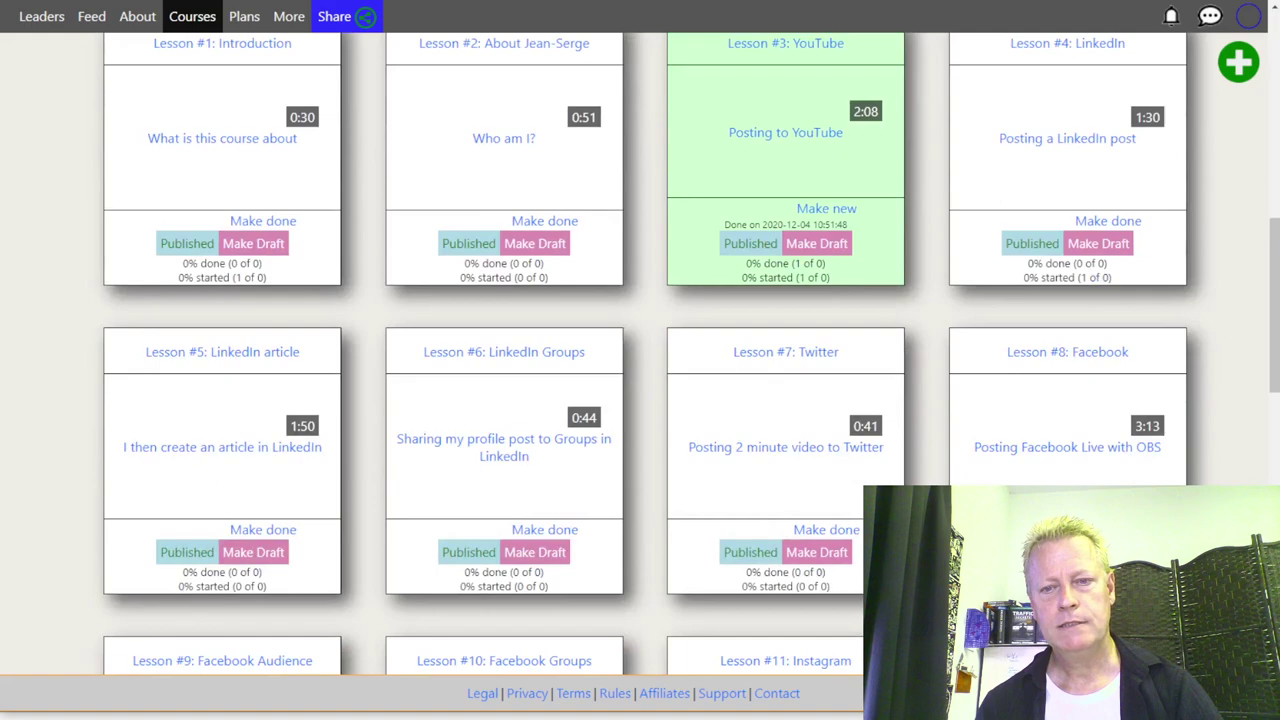
pyautogui.scroll(-4, 640, 360)
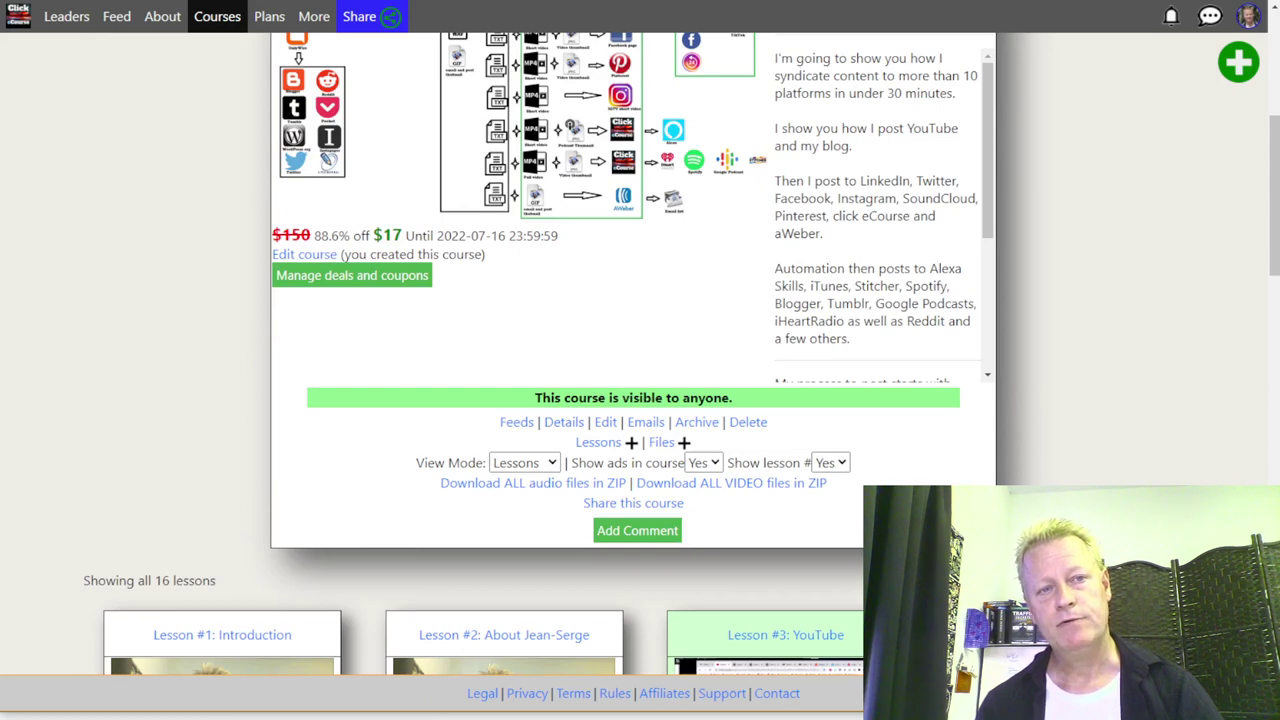
pyautogui.scroll(4, 793, 354)
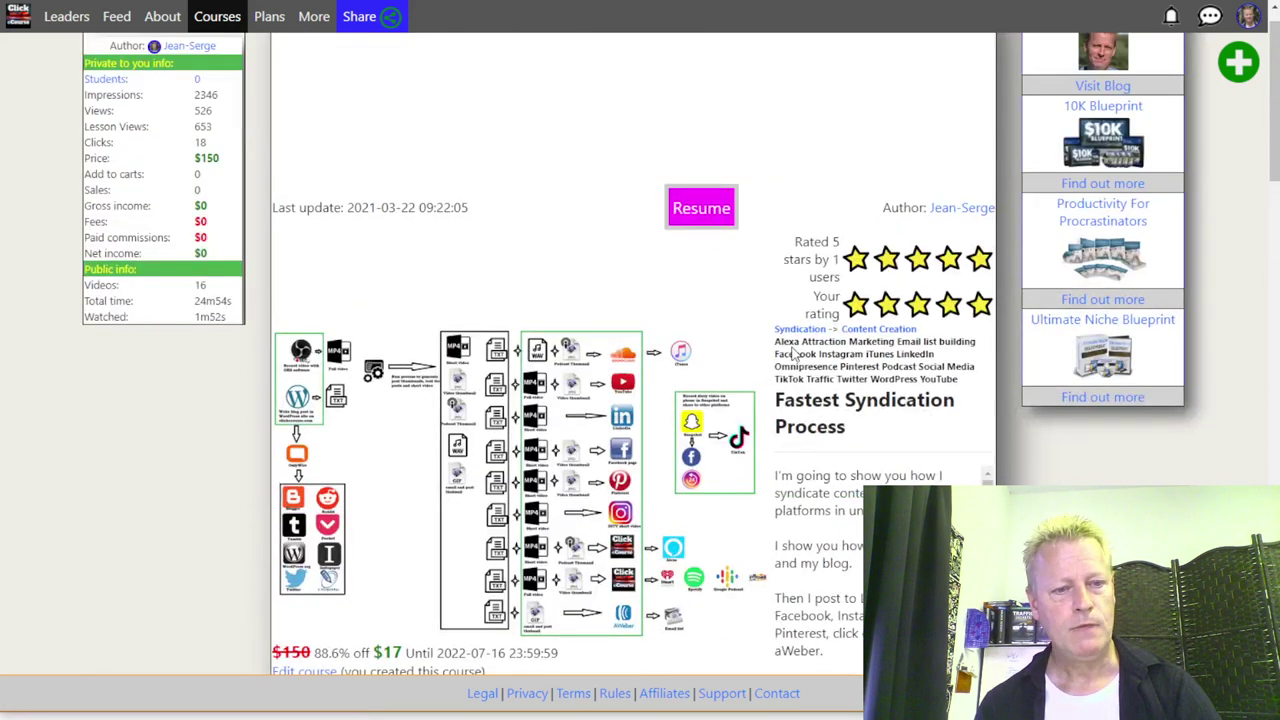
pyautogui.scroll(1, 793, 354)
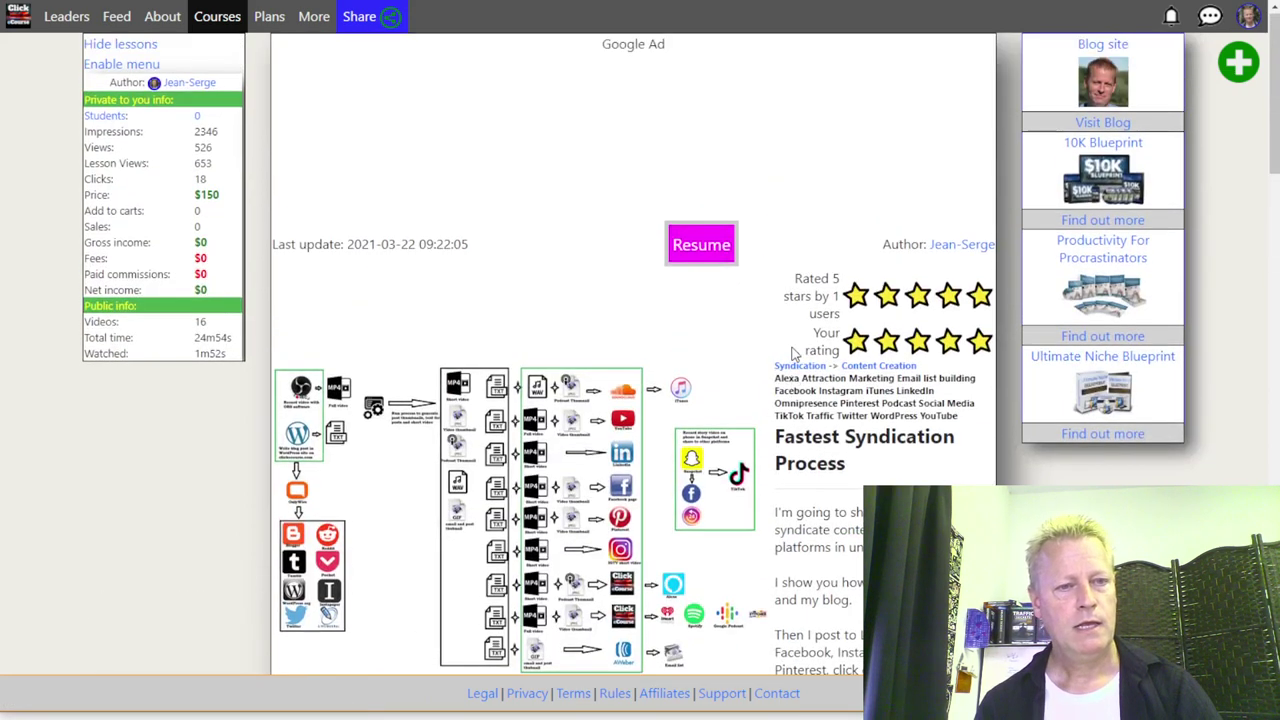
# Step: Open the course catalogue in another tab and look through it from the most expensive courses to the last free ones
pyautogui.rightClick(223, 26)
pyautogui.click(256, 36)
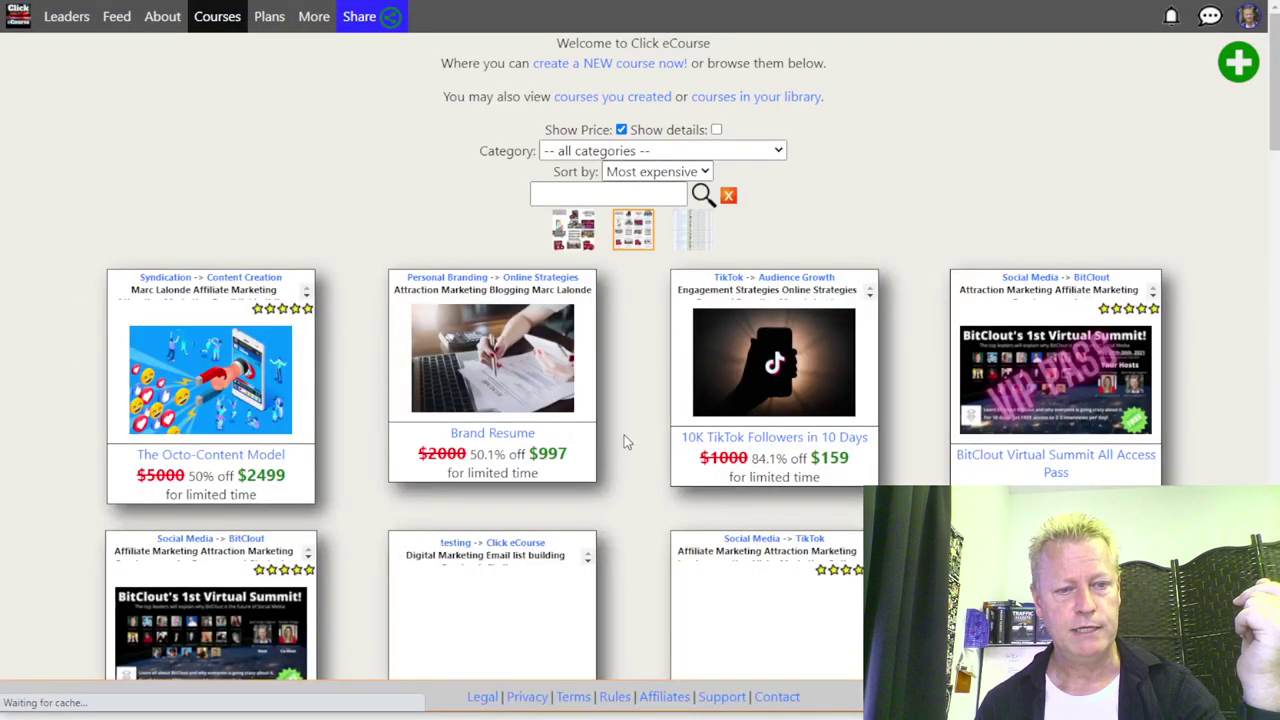
pyautogui.scroll(-1, 624, 437)
pyautogui.scroll(-5, 622, 436)
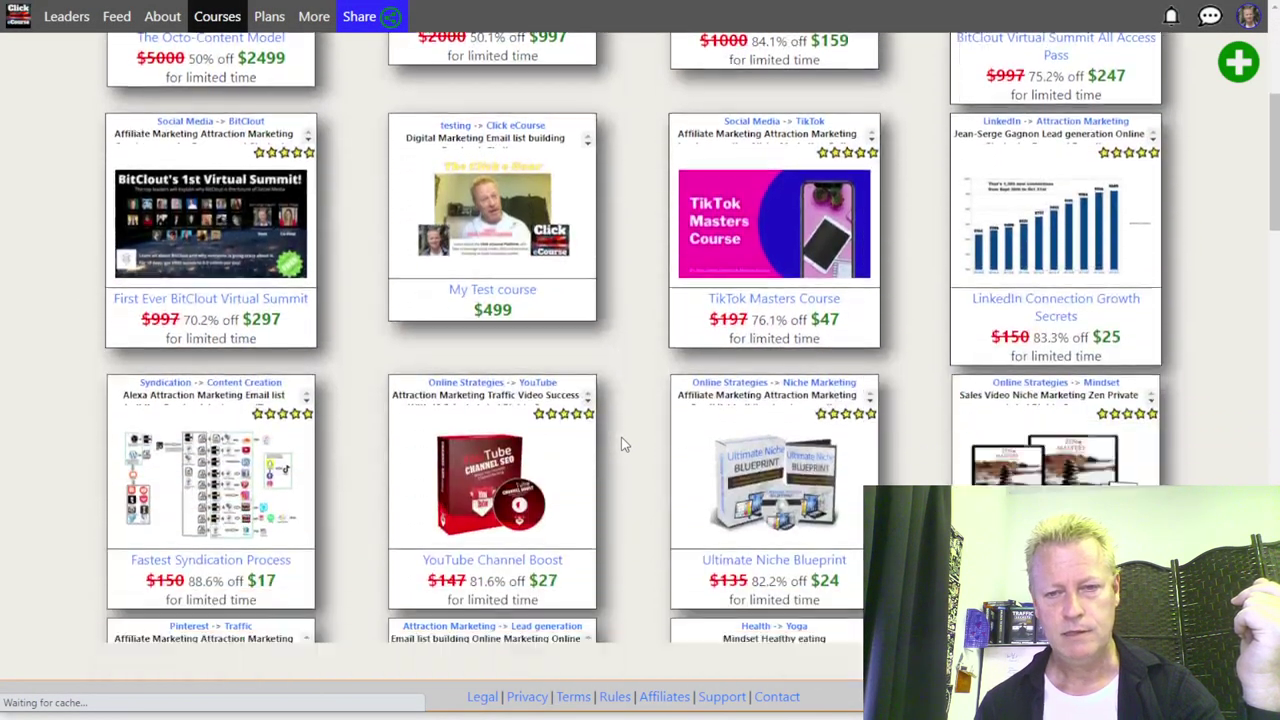
pyautogui.scroll(-3, 621, 437)
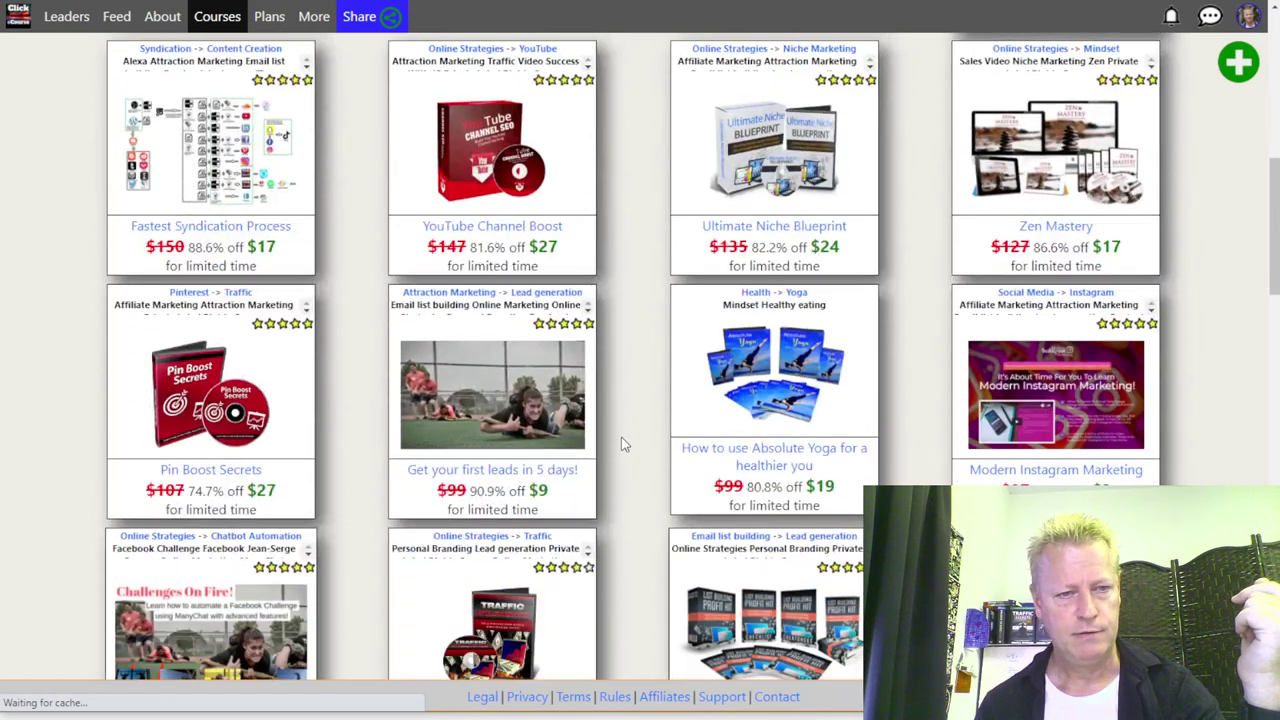
pyautogui.scroll(-5, 621, 437)
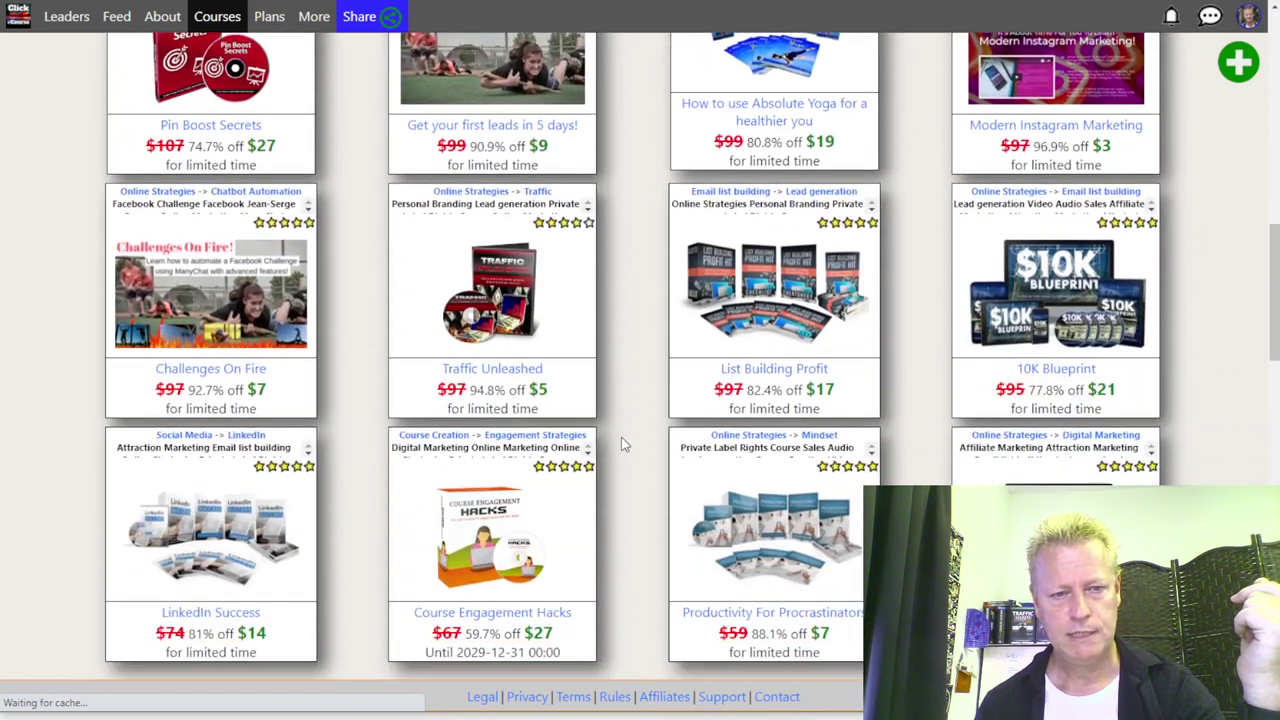
pyautogui.scroll(-7, 621, 437)
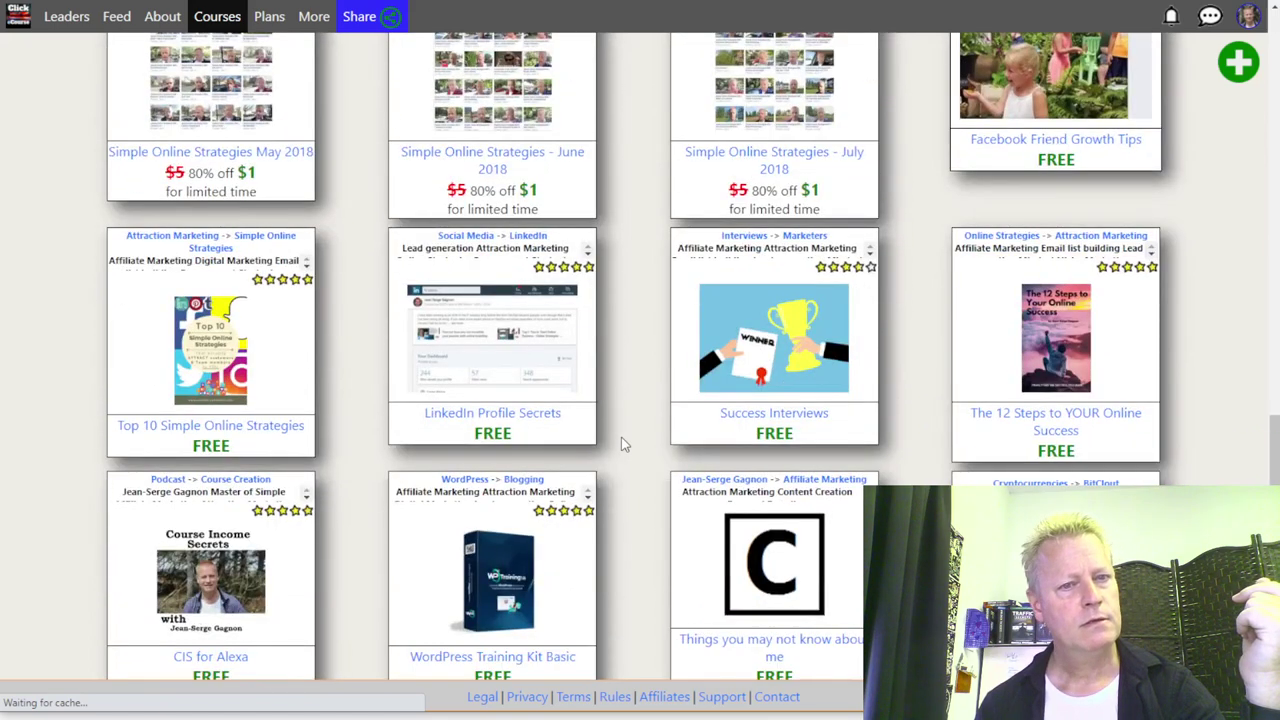
pyautogui.scroll(-3, 621, 437)
pyautogui.scroll(-2, 617, 433)
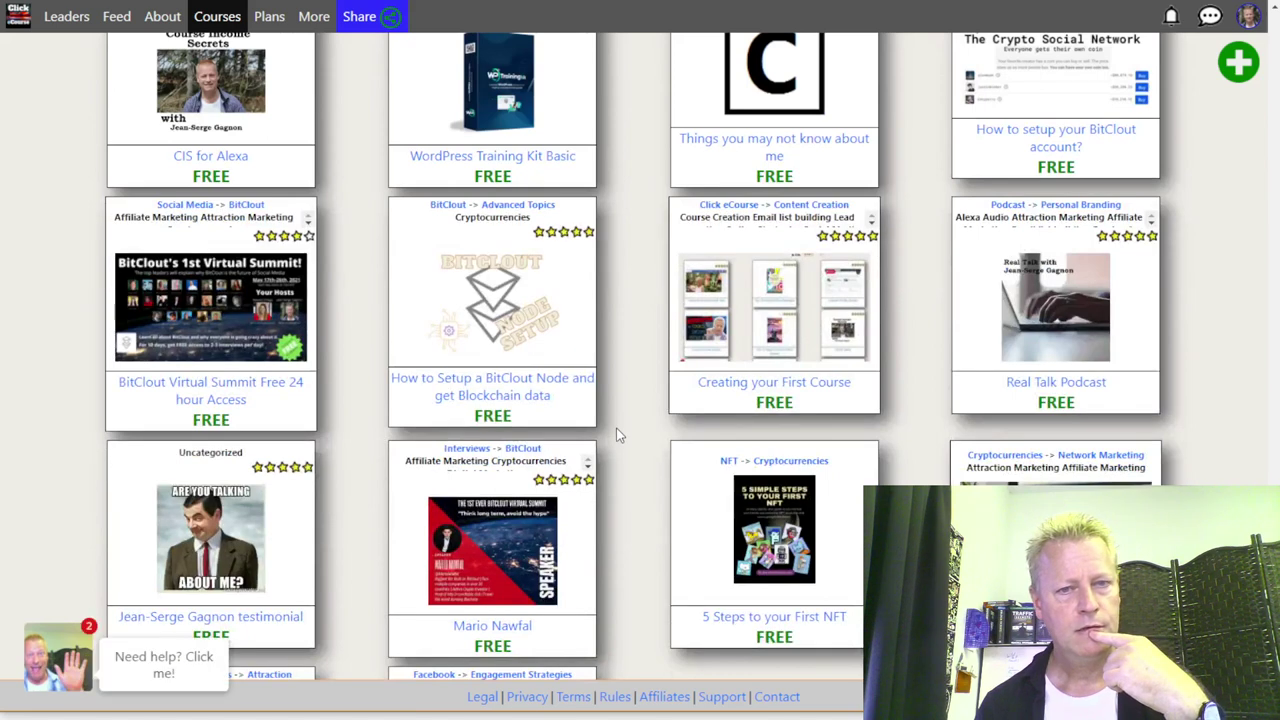
pyautogui.scroll(-1, 616, 428)
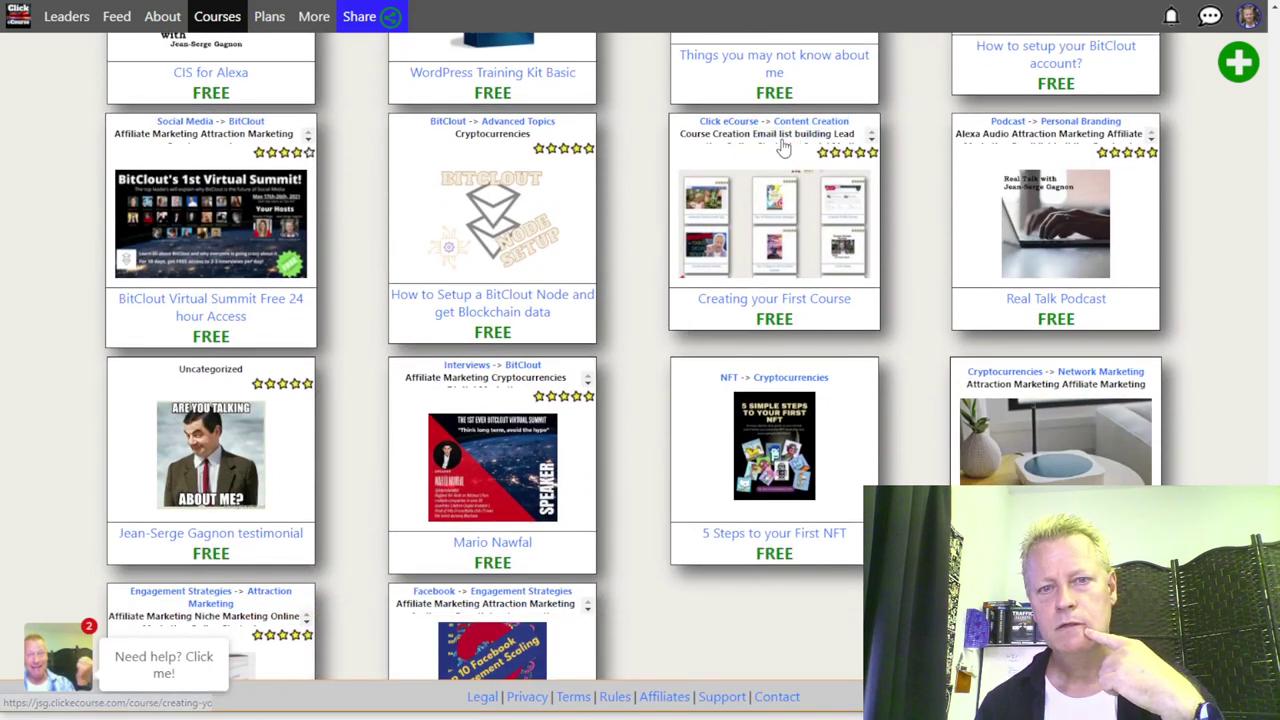
pyautogui.moveTo(812, 262)
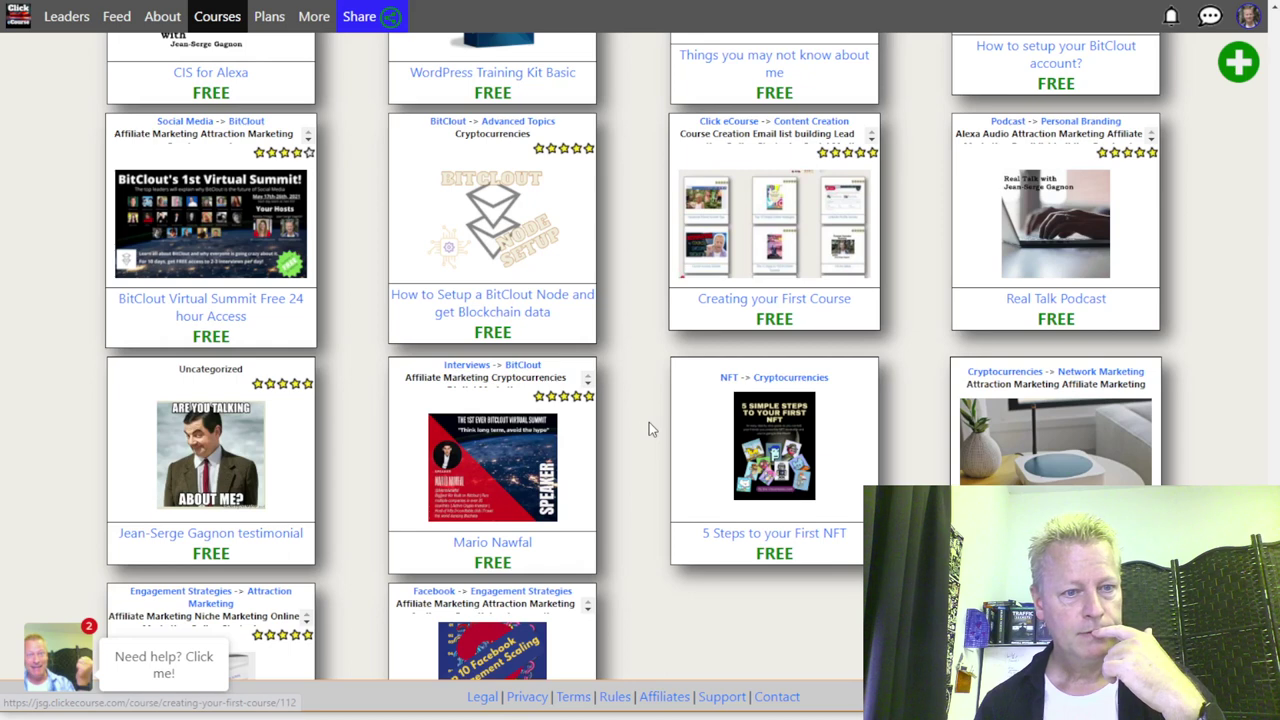
pyautogui.scroll(-2, 648, 425)
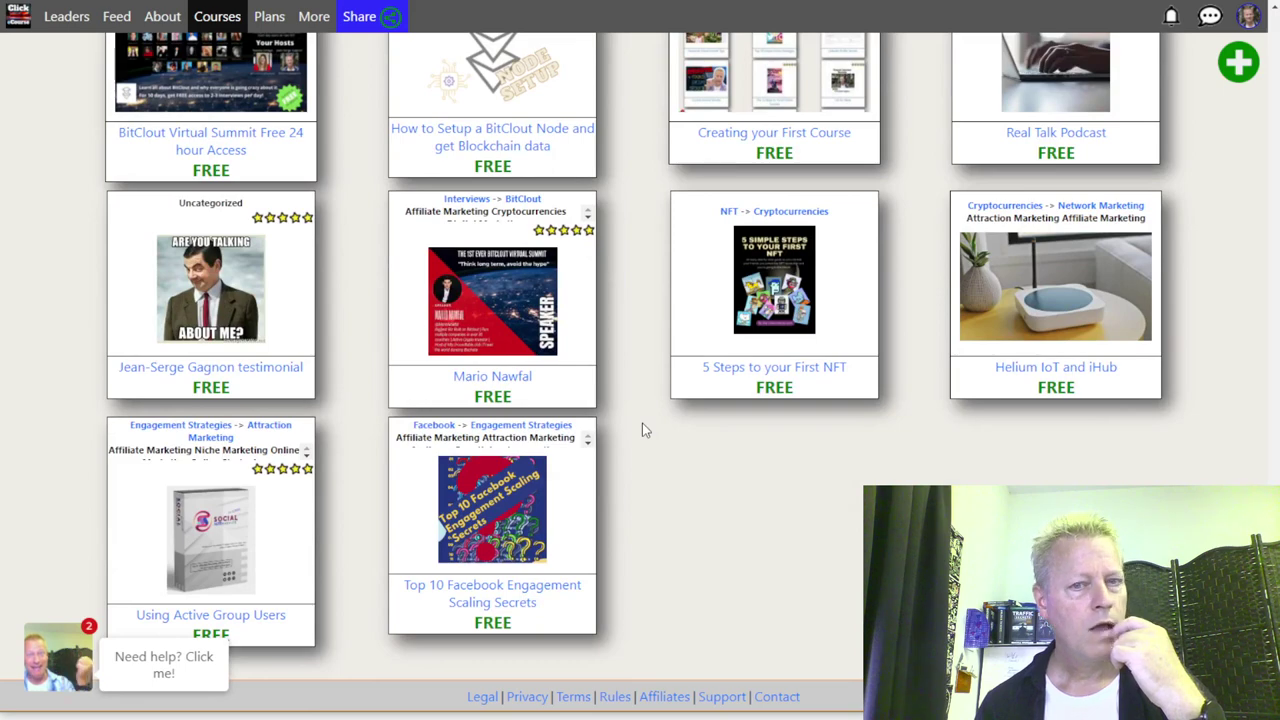
# Step: Look back through the catalogue from the free courses up to the most expensive ones
pyautogui.scroll(5, 634, 436)
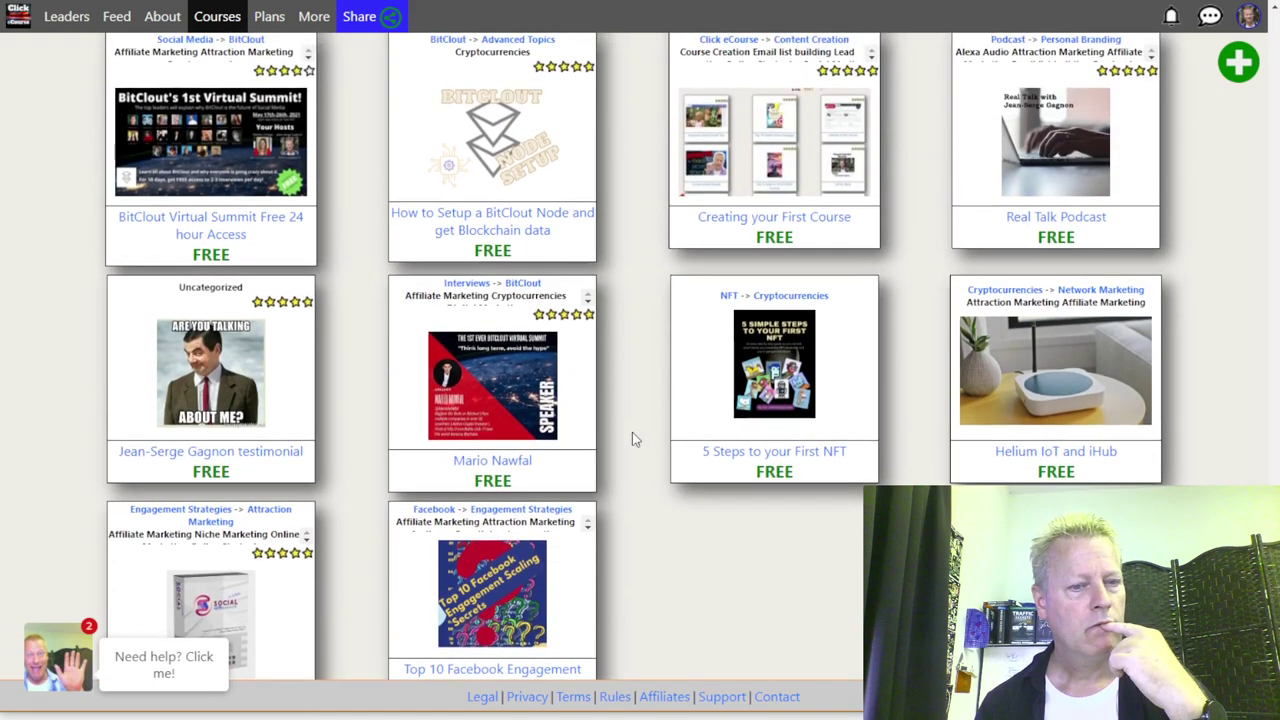
pyautogui.scroll(1, 632, 438)
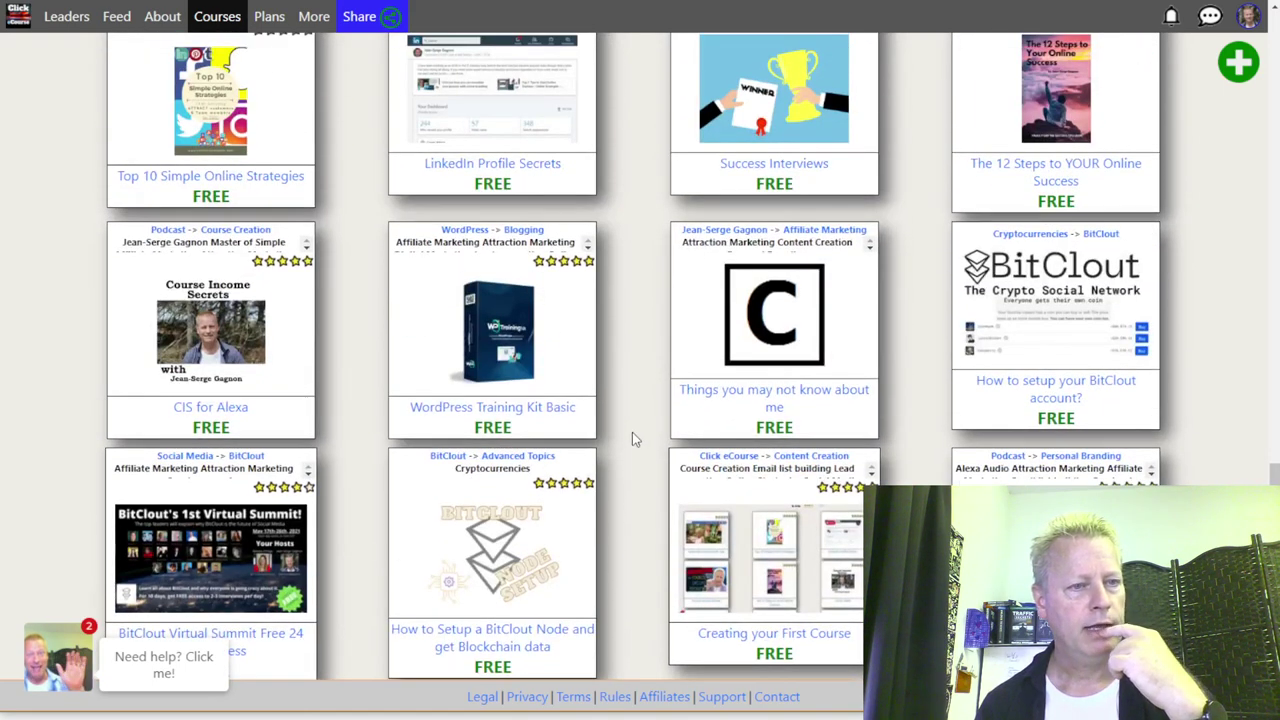
pyautogui.scroll(3, 632, 437)
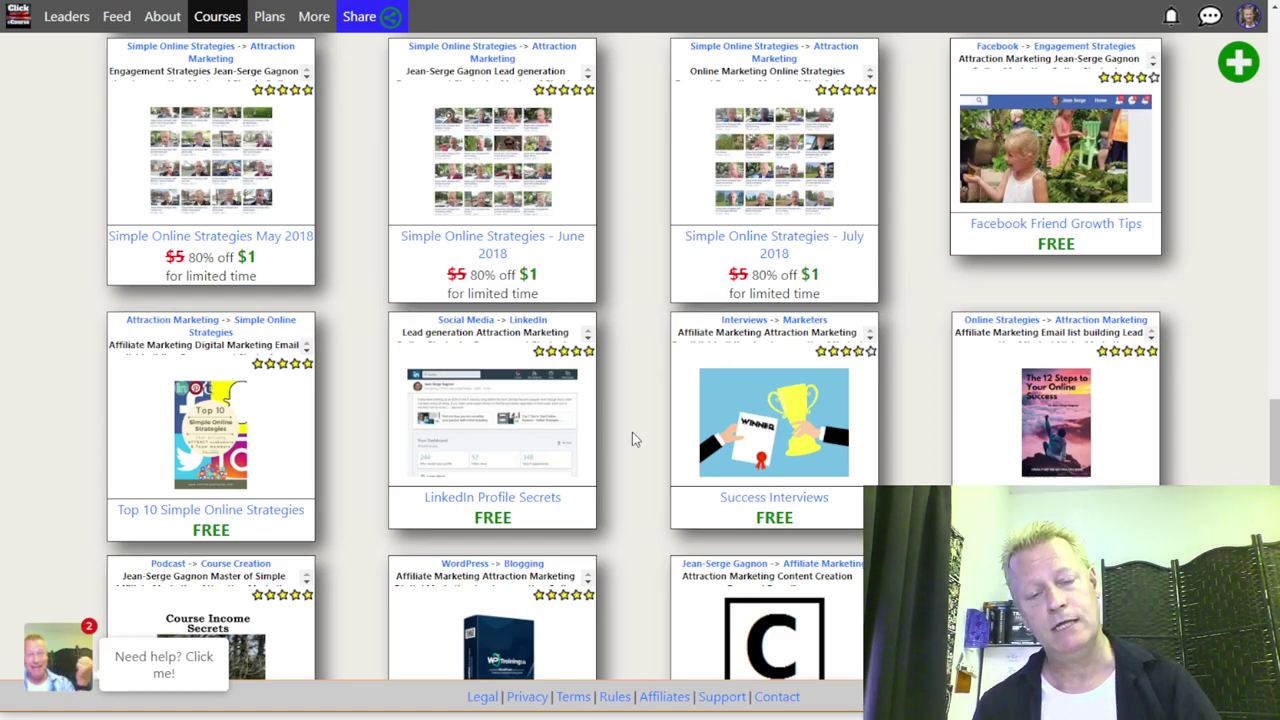
pyautogui.scroll(-10, 616, 436)
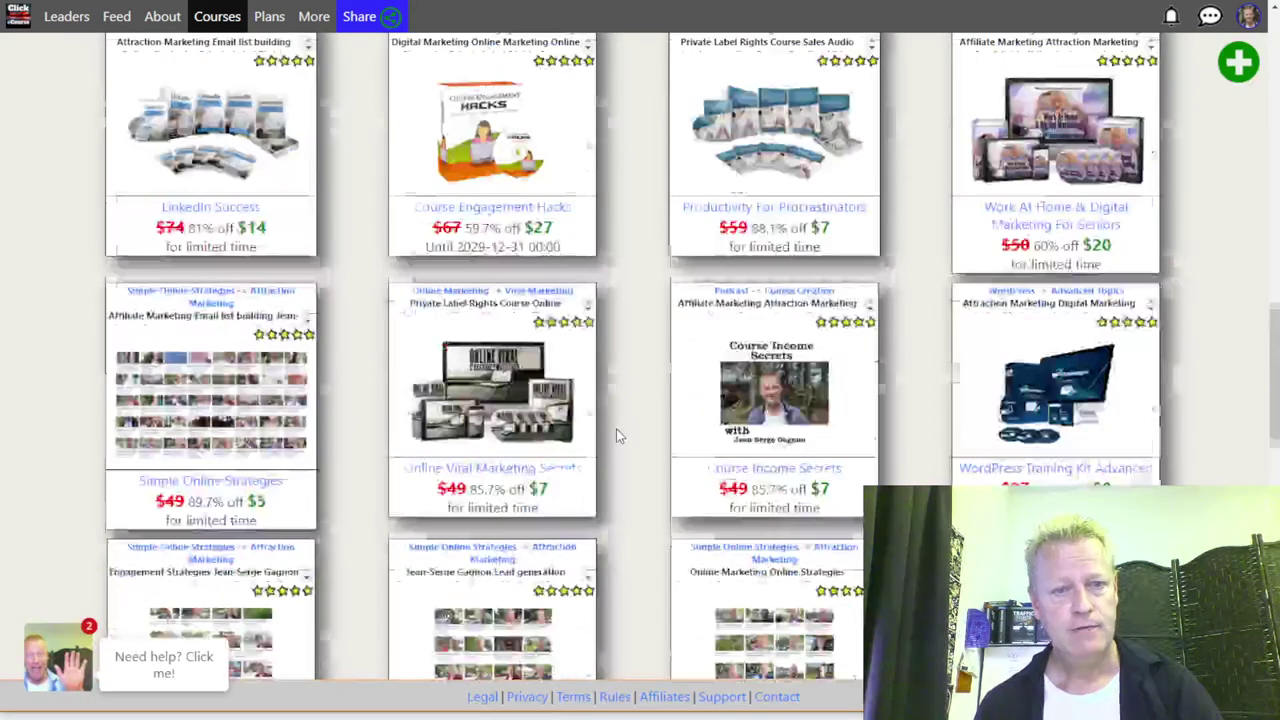
pyautogui.scroll(4, 616, 436)
pyautogui.scroll(4, 616, 436)
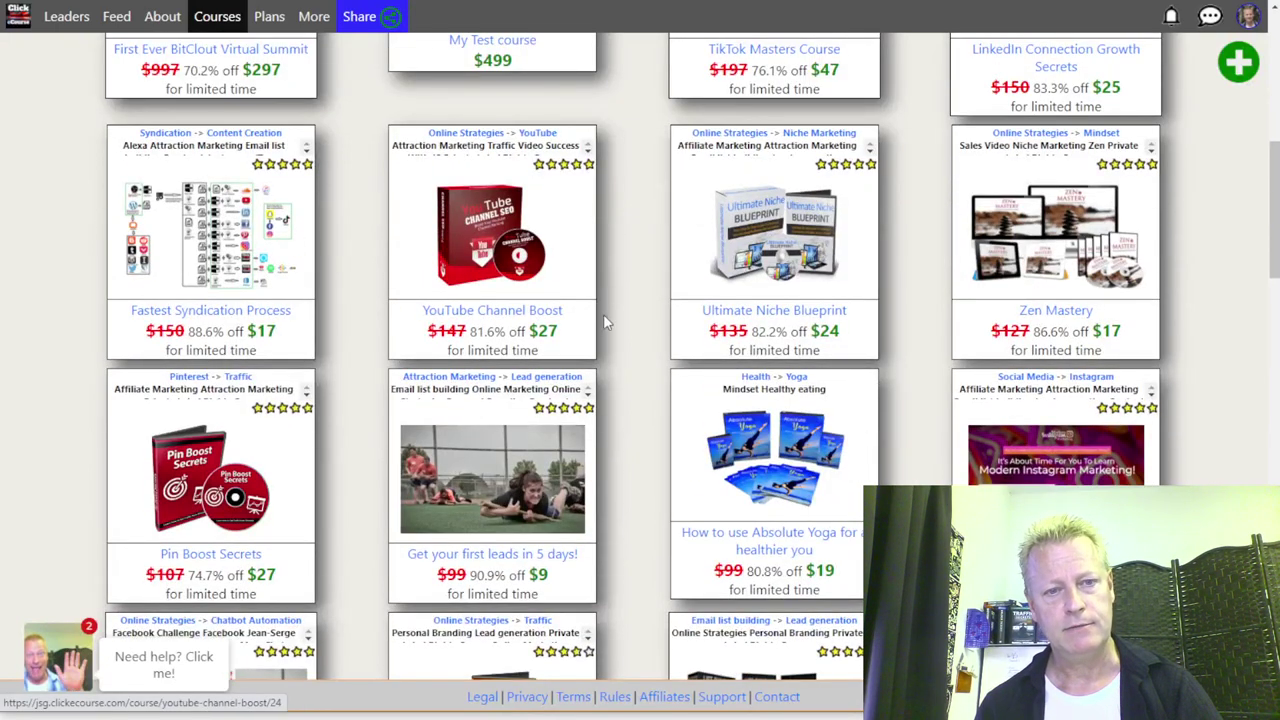
pyautogui.scroll(4, 643, 354)
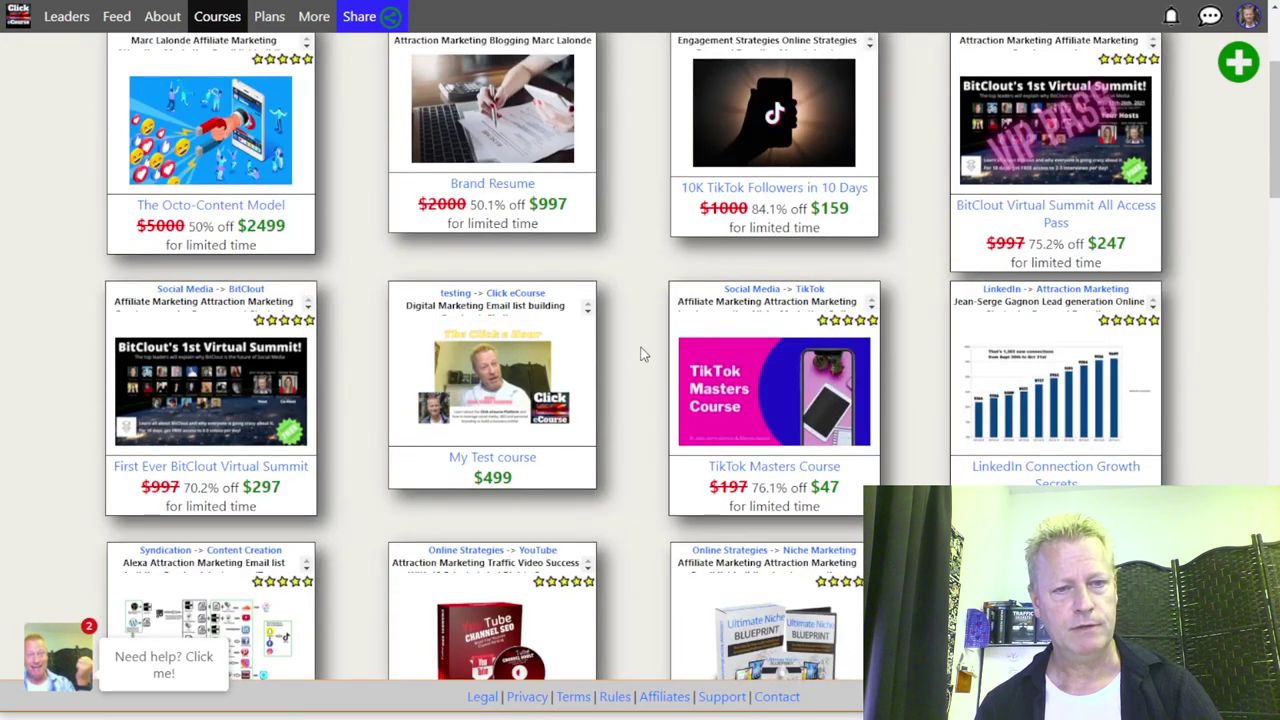
pyautogui.scroll(3, 643, 354)
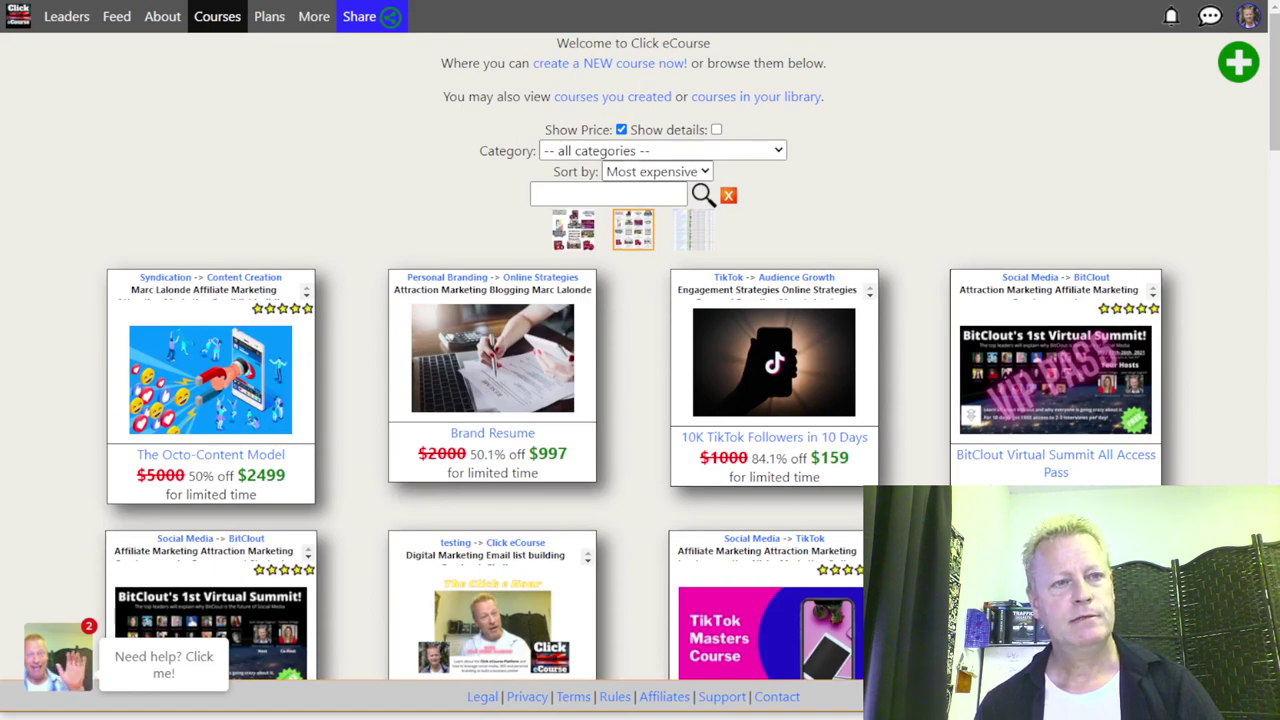
# Step: Go back to the Fastest Syndication Process course and review its lessons on posting to each platform
pyautogui.scroll(-6, 675, 430)
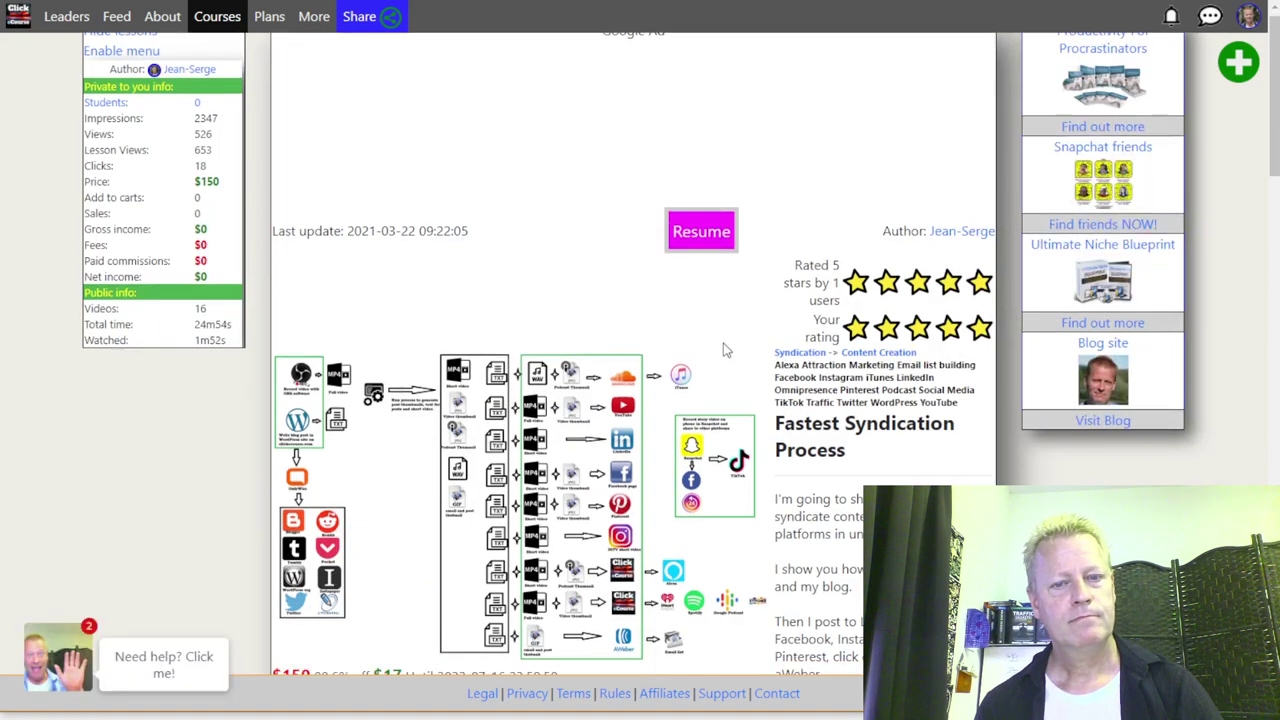
pyautogui.scroll(-2, 670, 450)
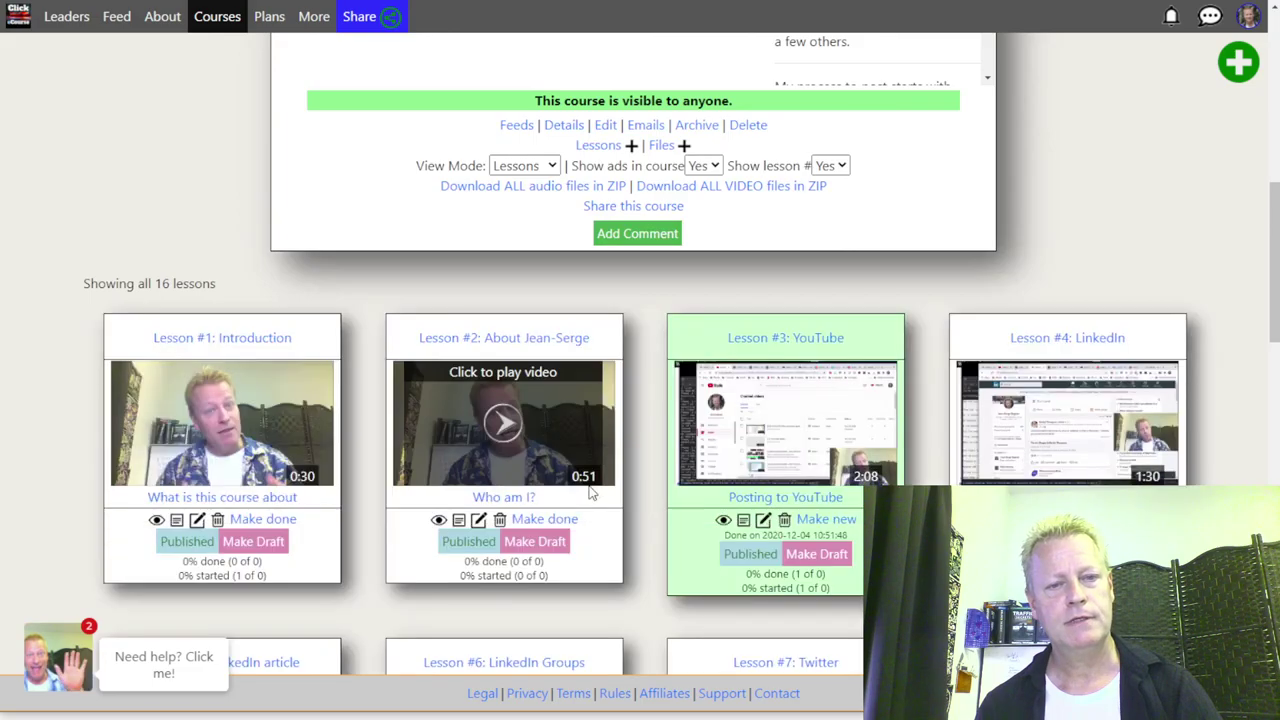
pyautogui.scroll(-3, 643, 551)
pyautogui.scroll(-8, 643, 551)
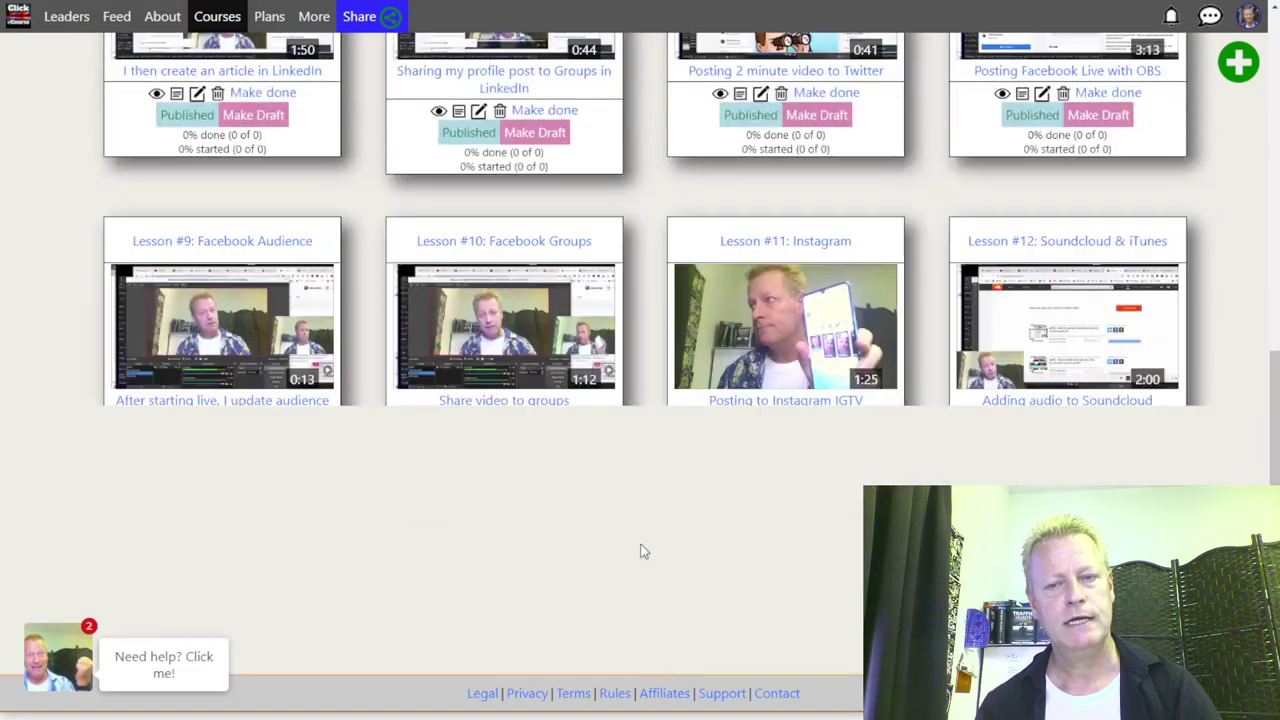
pyautogui.scroll(10, 643, 551)
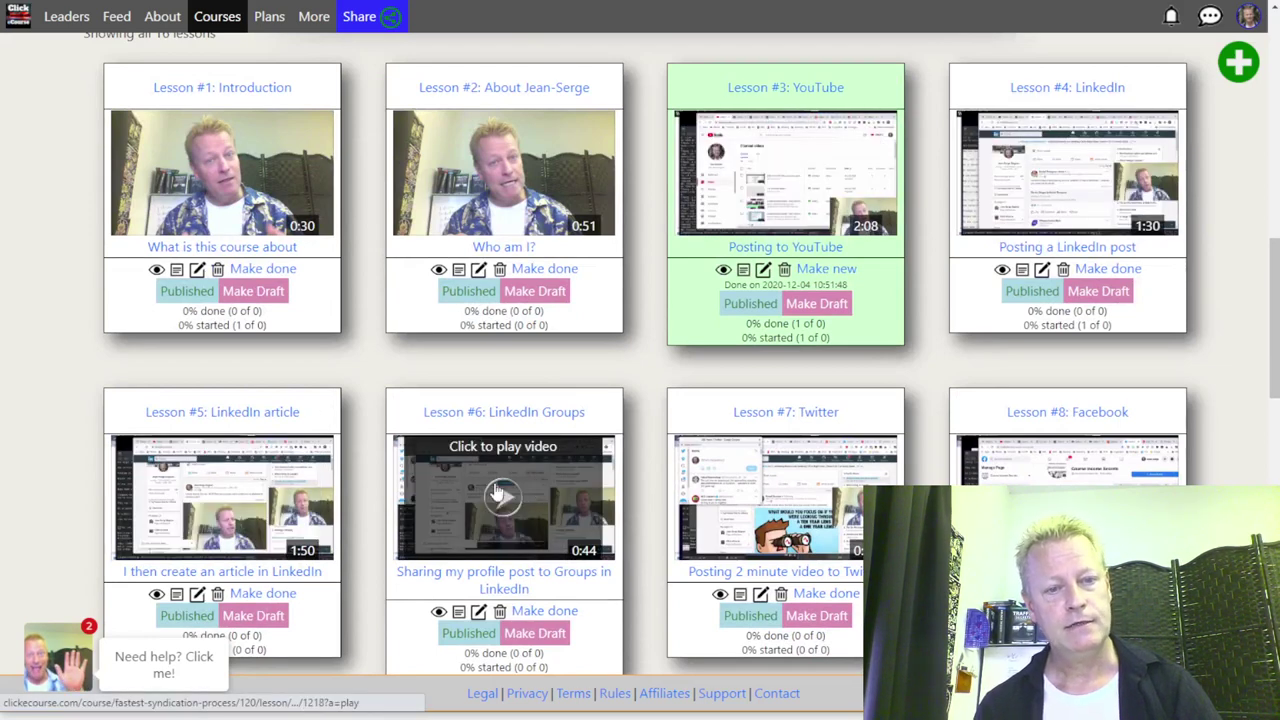
pyautogui.scroll(-3, 1068, 450)
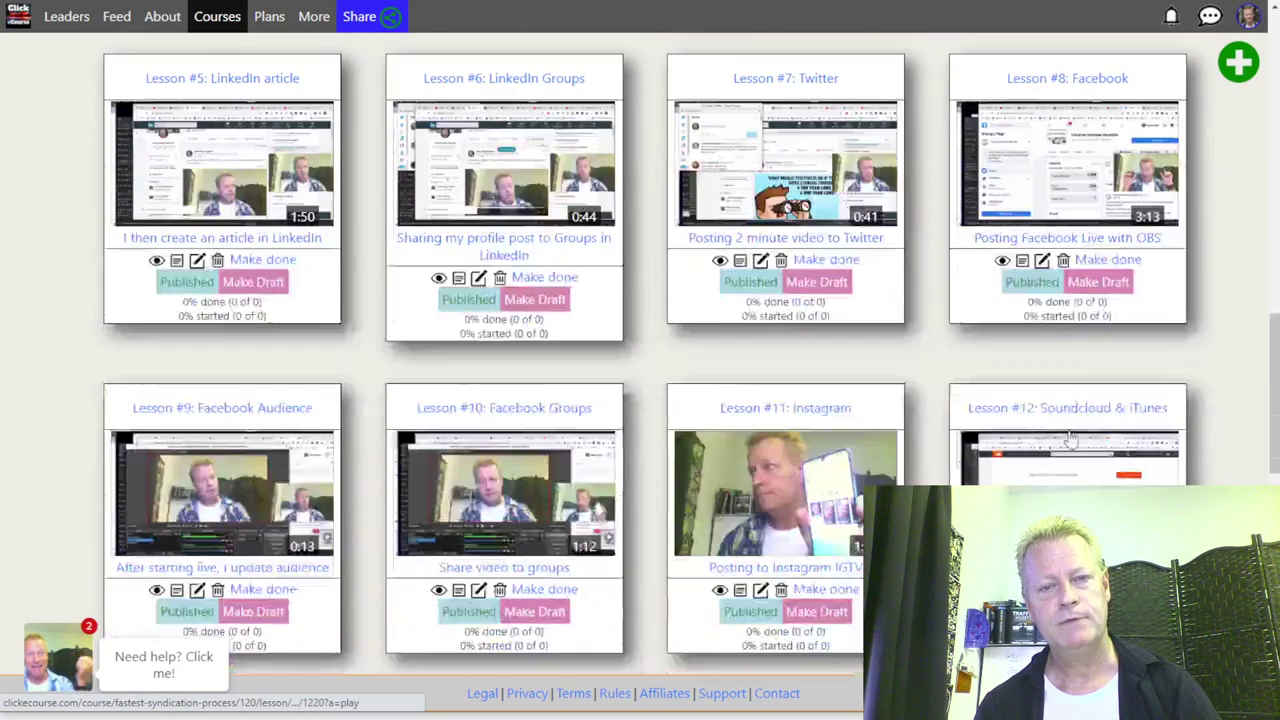
# Step: Review the Fastest Syndication Process lessons from Introduction to Instagram, along with the course's syndication diagram and description
pyautogui.scroll(2, 622, 503)
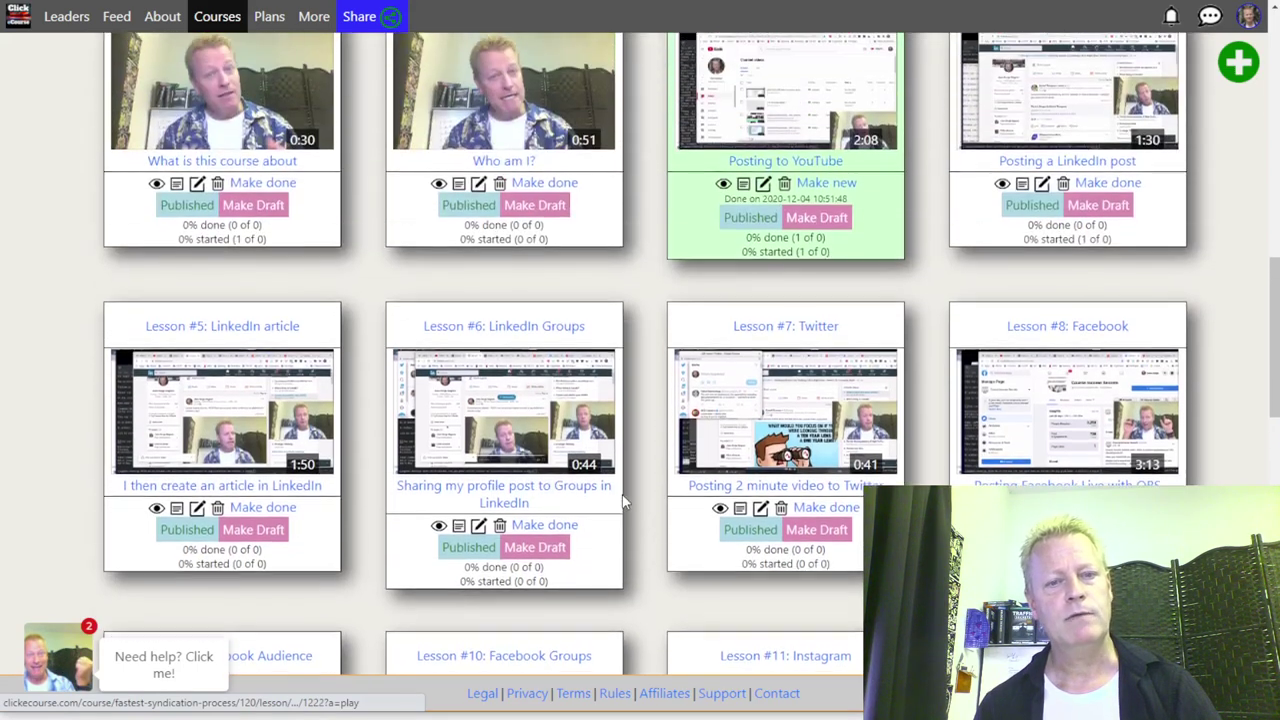
pyautogui.scroll(4, 622, 503)
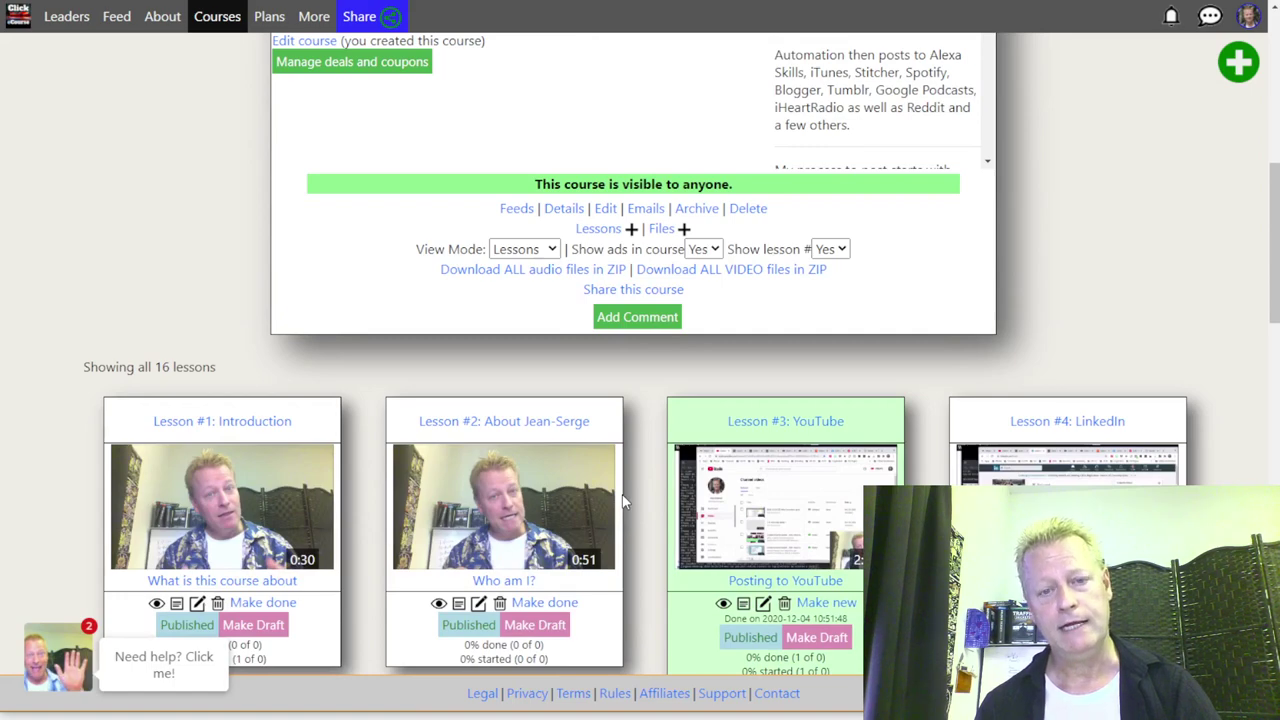
pyautogui.scroll(-3, 622, 503)
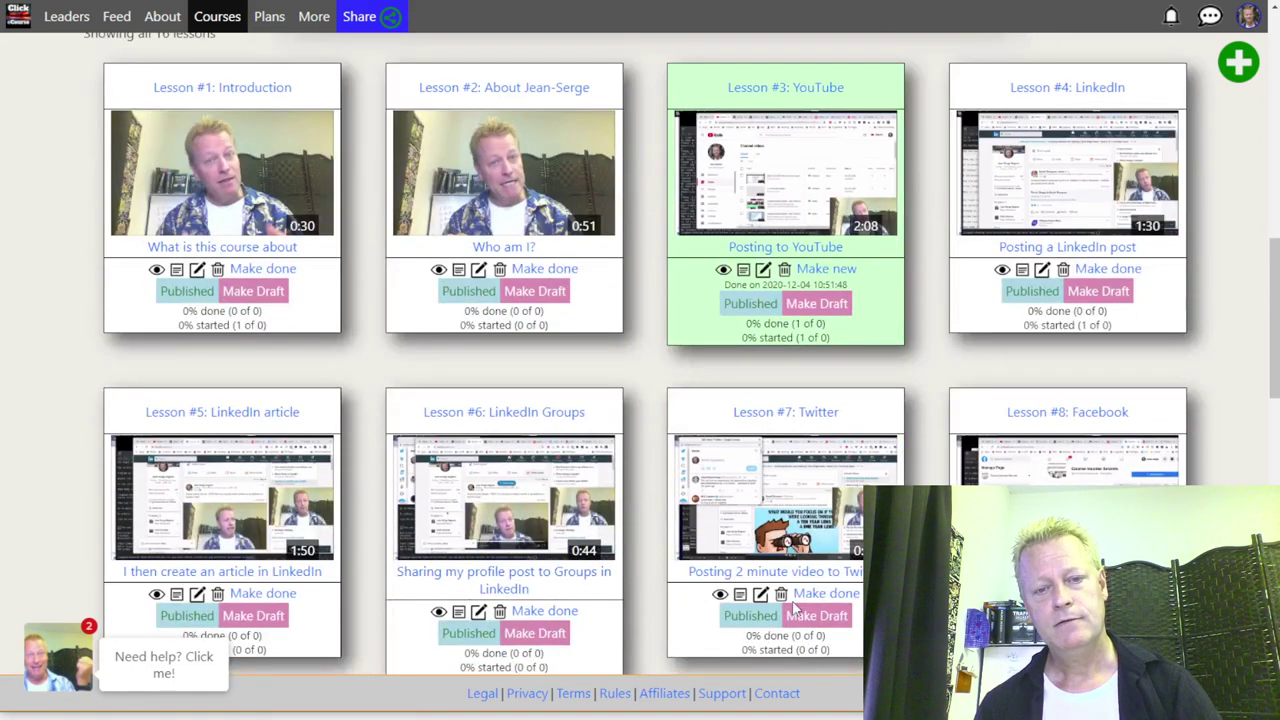
pyautogui.scroll(-5, 628, 630)
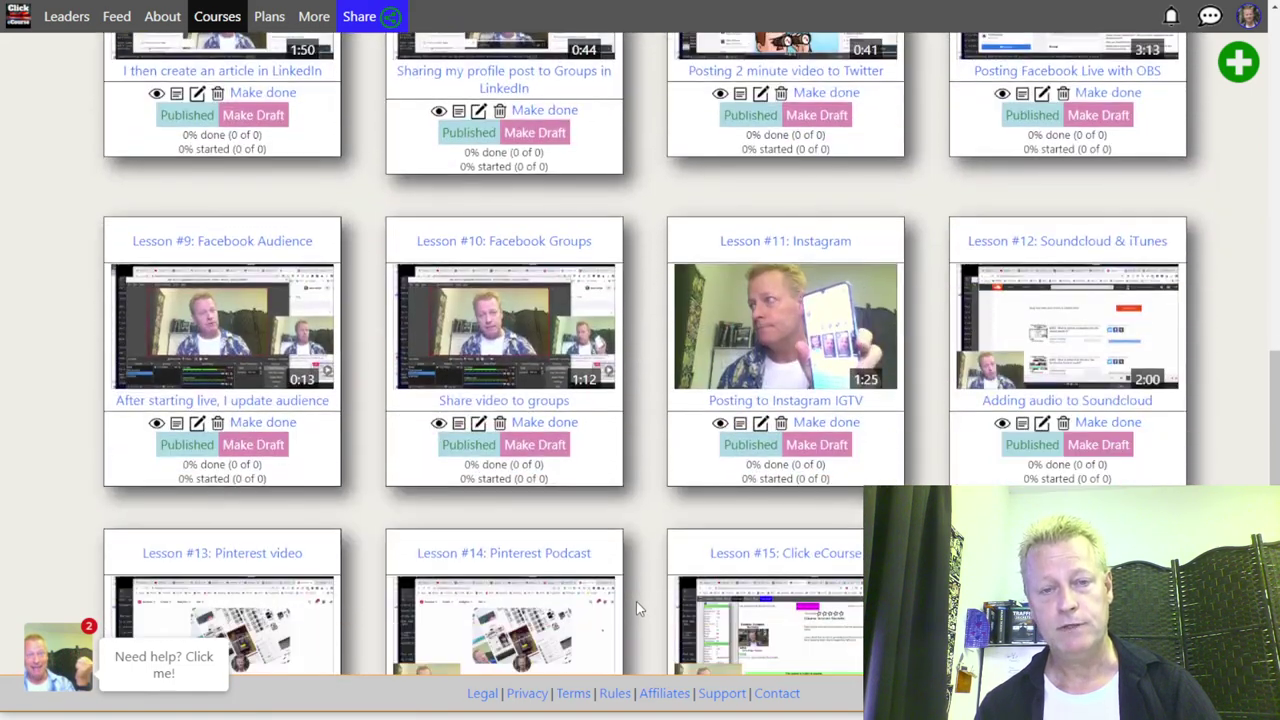
pyautogui.scroll(4, 636, 601)
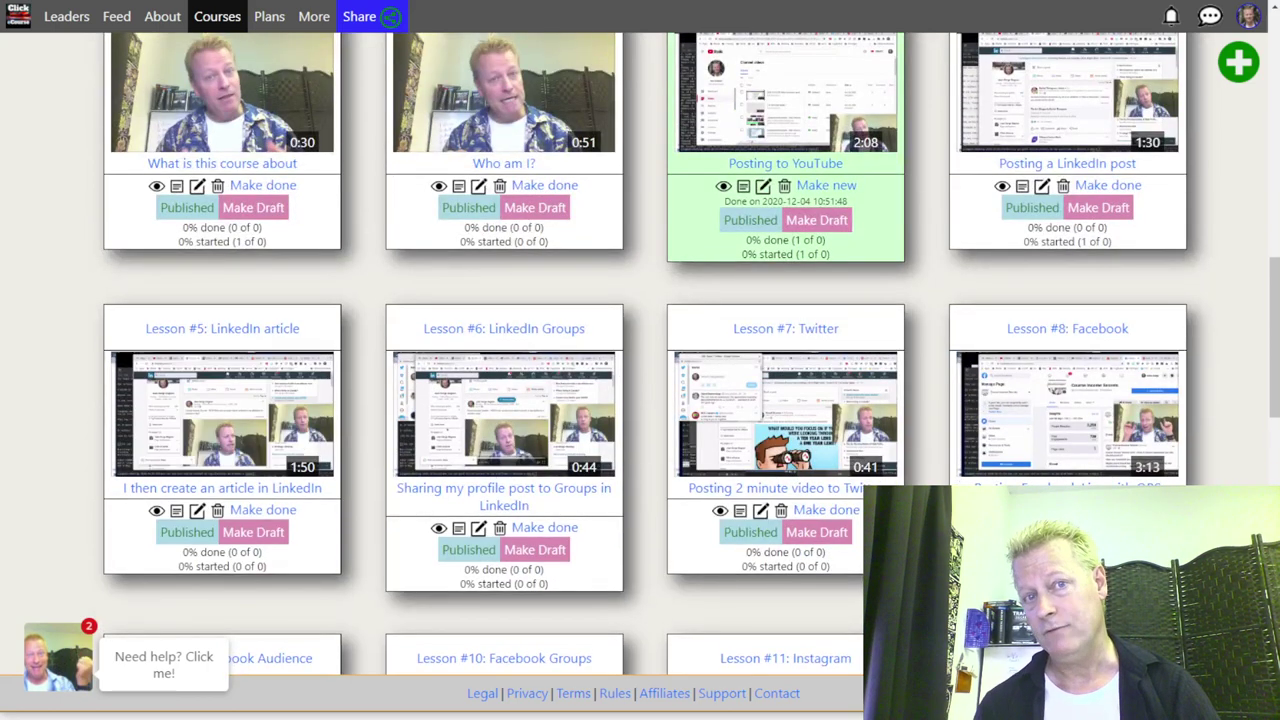
pyautogui.scroll(-2, 784, 577)
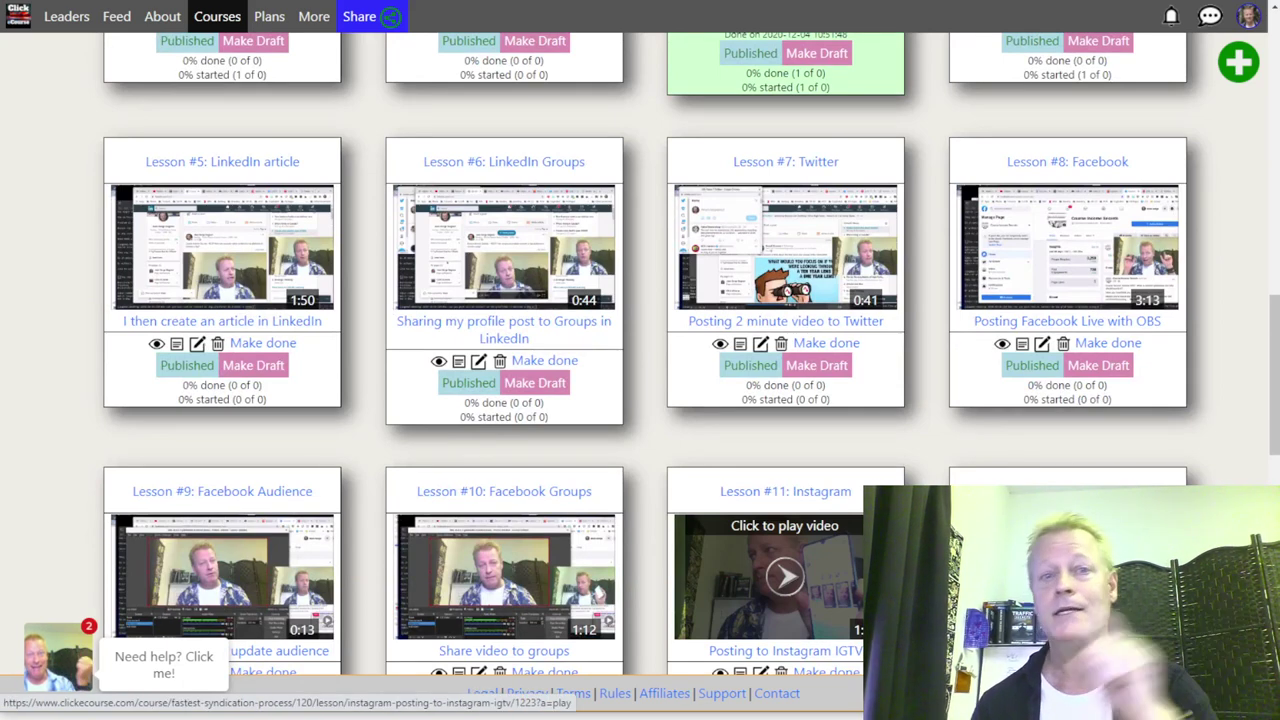
pyautogui.scroll(8, 784, 577)
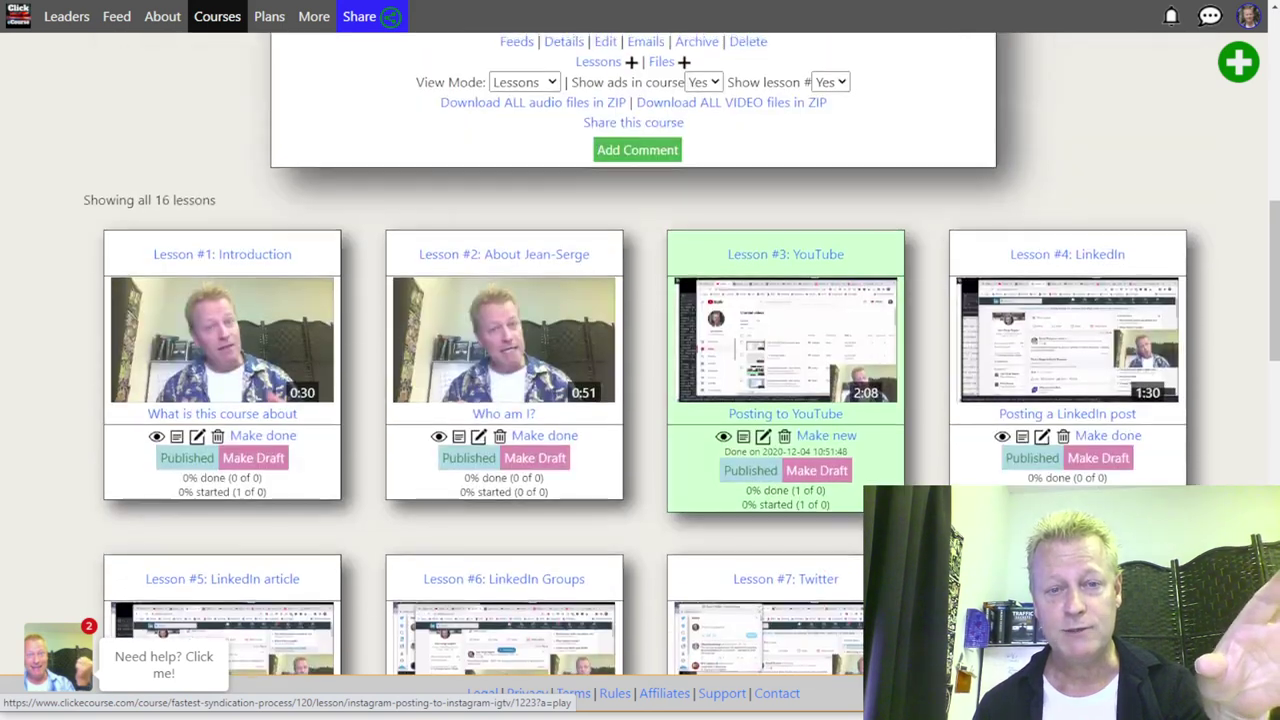
pyautogui.scroll(4, 640, 360)
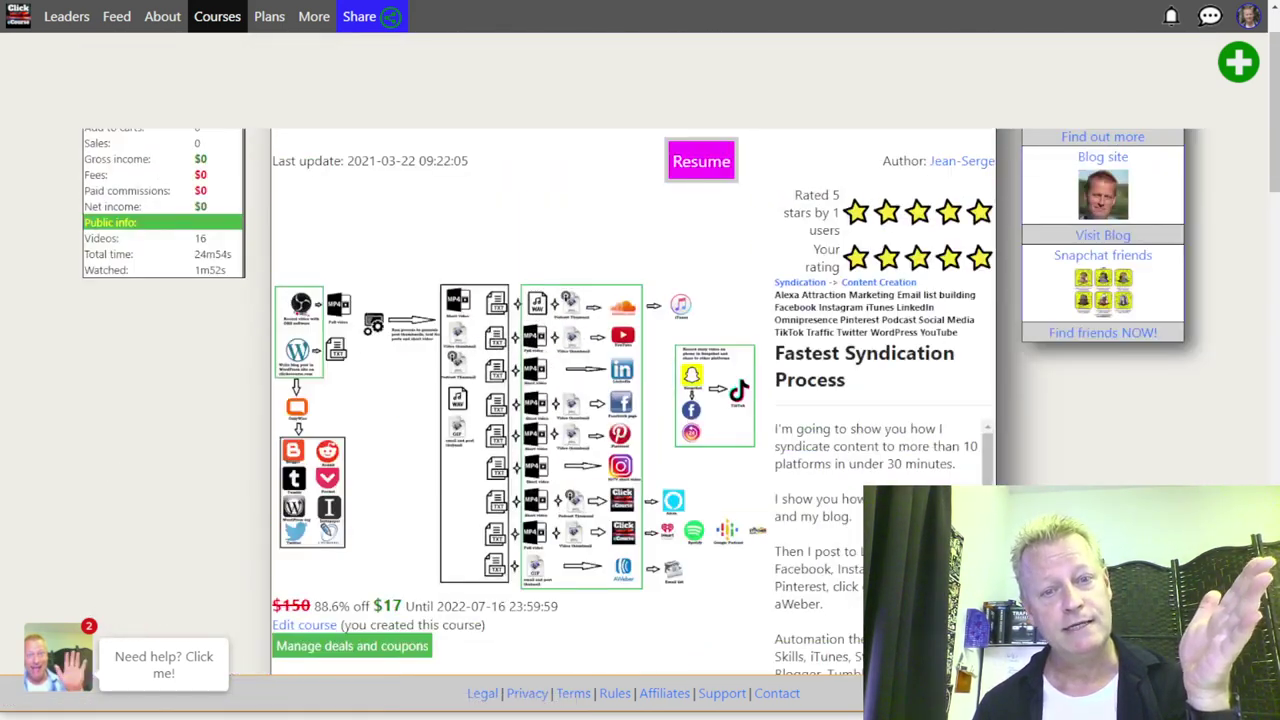
pyautogui.scroll(-3, 880, 520)
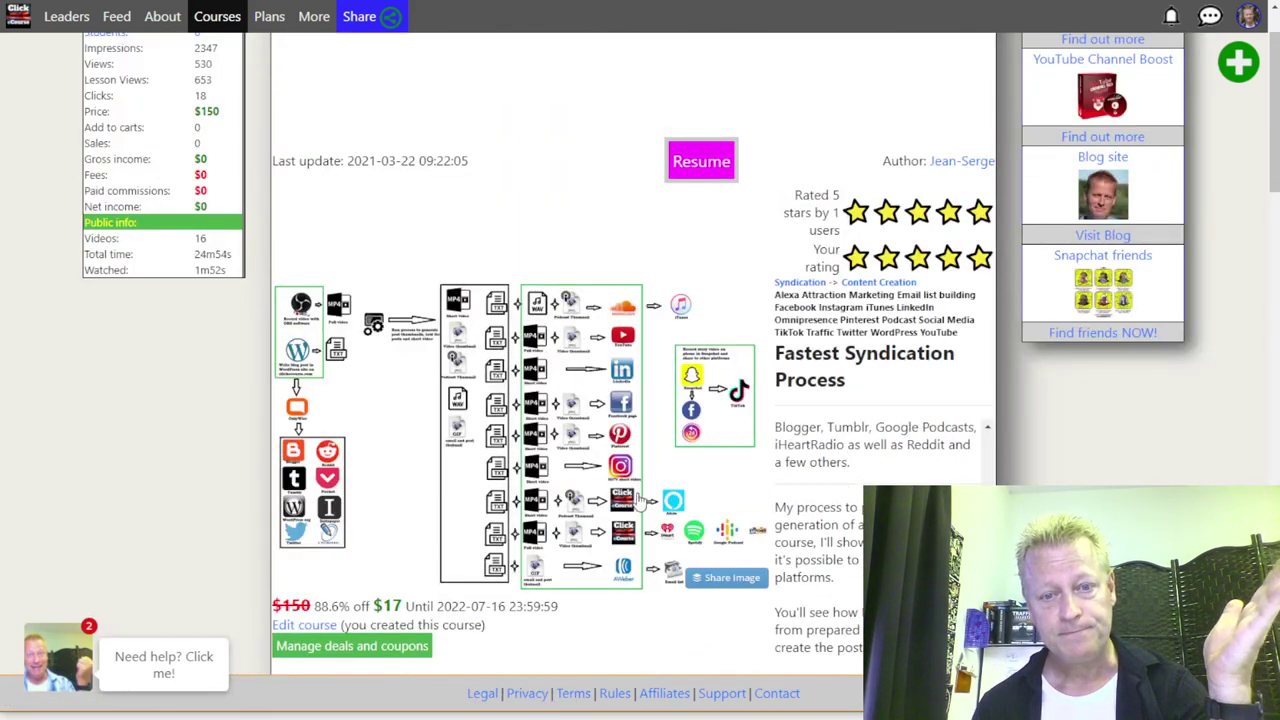
# Step: Look through the full lesson list down to the Pinterest, Click eCourse and aWeber lessons, and return to the course overview
pyautogui.scroll(-8, 567, 525)
pyautogui.scroll(-8, 567, 525)
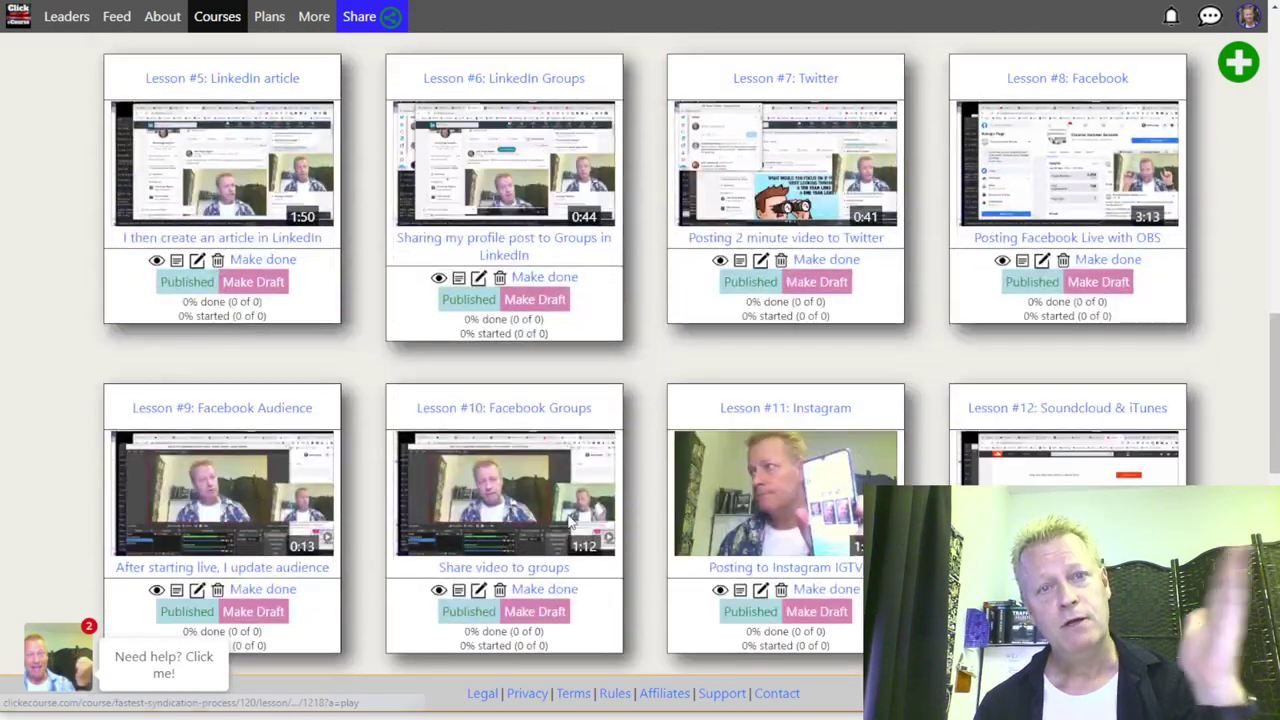
pyautogui.scroll(9, 570, 522)
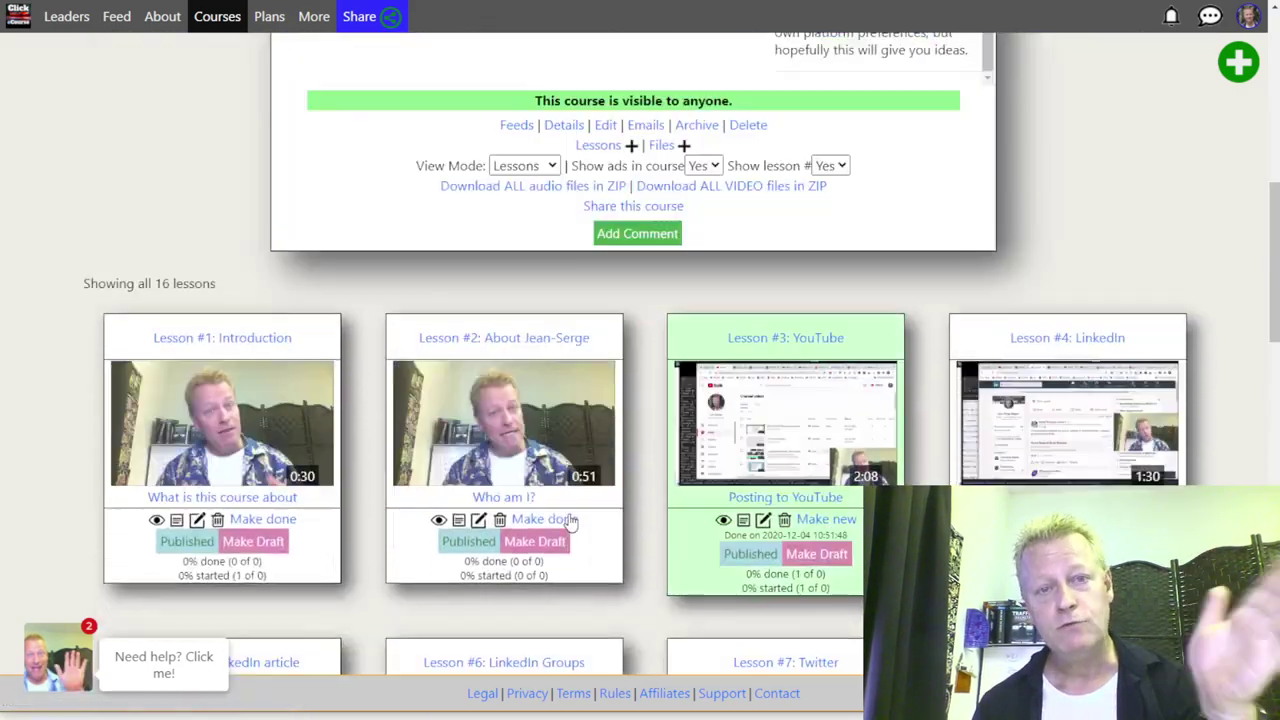
pyautogui.scroll(-4, 566, 521)
pyautogui.scroll(-9, 566, 521)
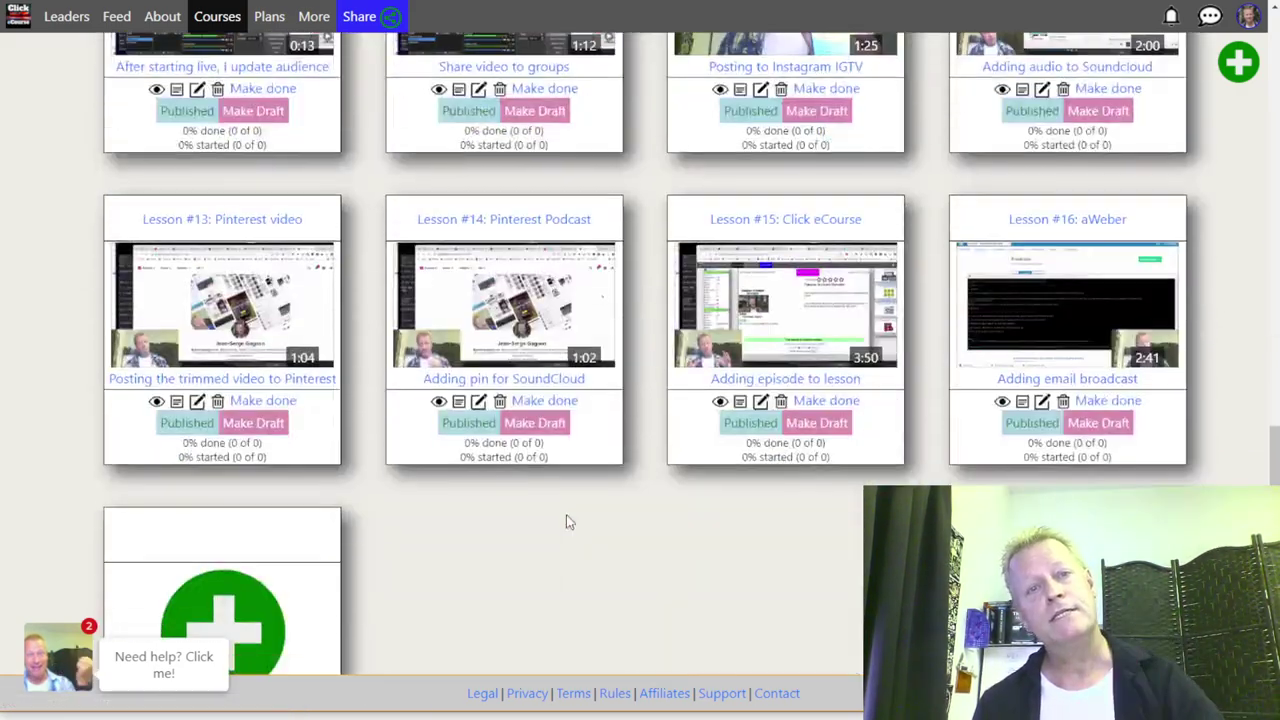
pyautogui.scroll(6, 566, 521)
pyautogui.scroll(6, 566, 521)
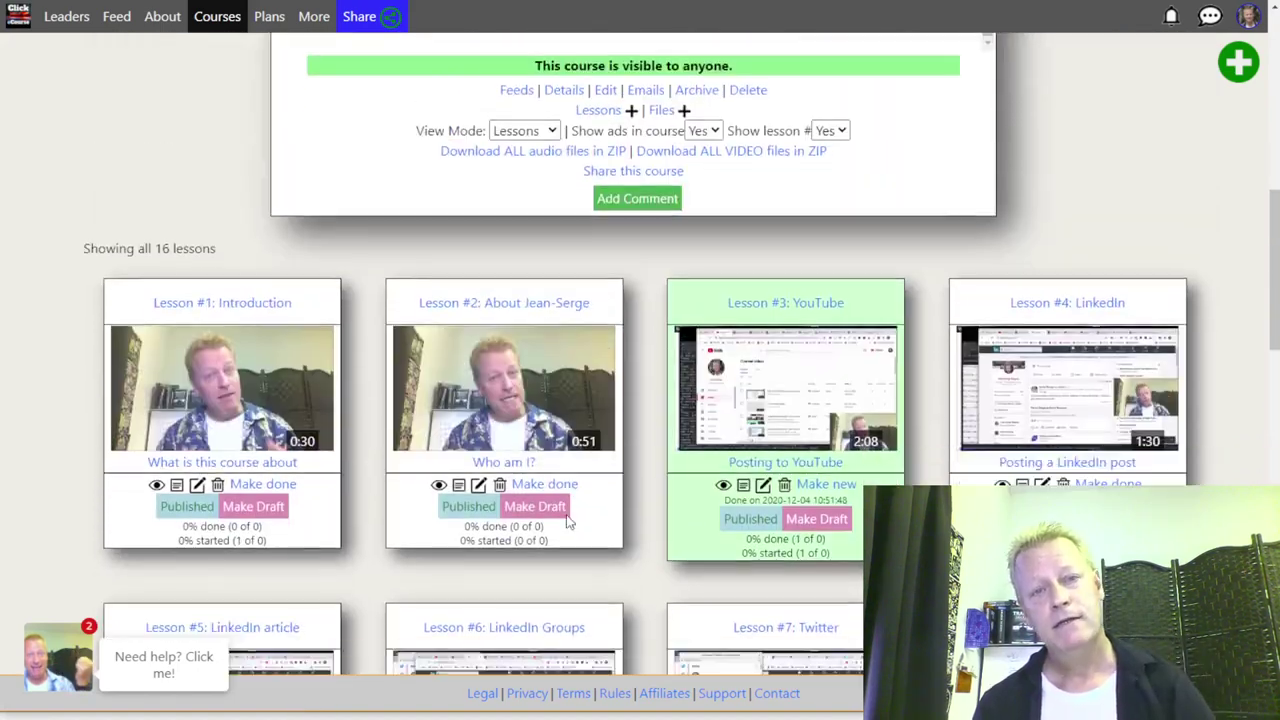
pyautogui.scroll(-5, 566, 519)
pyautogui.scroll(-4, 566, 519)
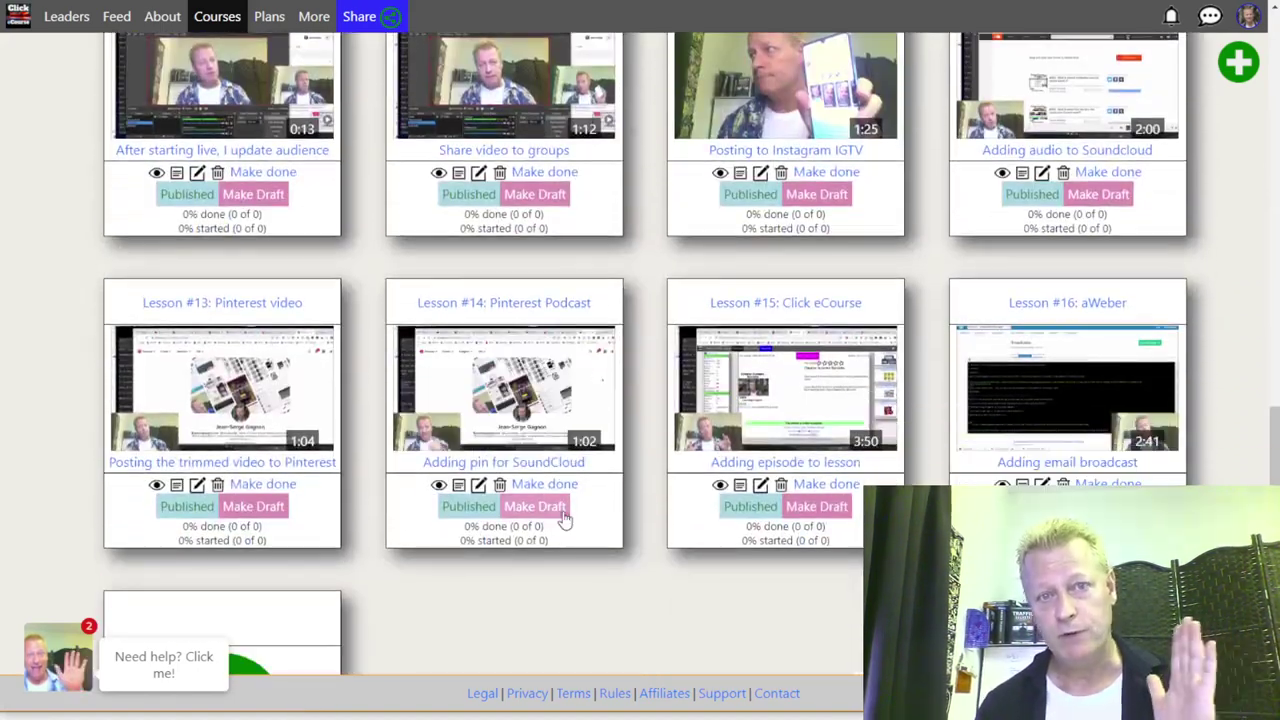
pyautogui.scroll(9, 565, 520)
pyautogui.scroll(-7, 565, 520)
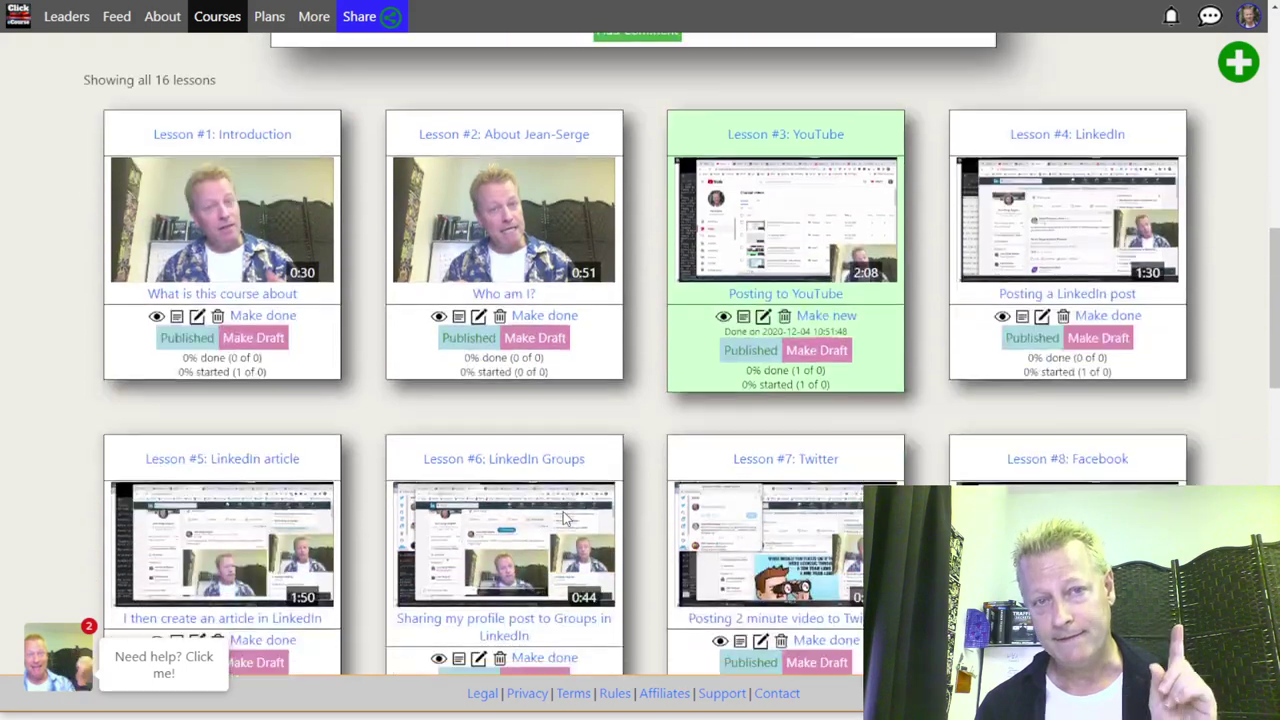
pyautogui.scroll(-6, 566, 520)
pyautogui.scroll(9, 563, 522)
pyautogui.scroll(10, 563, 522)
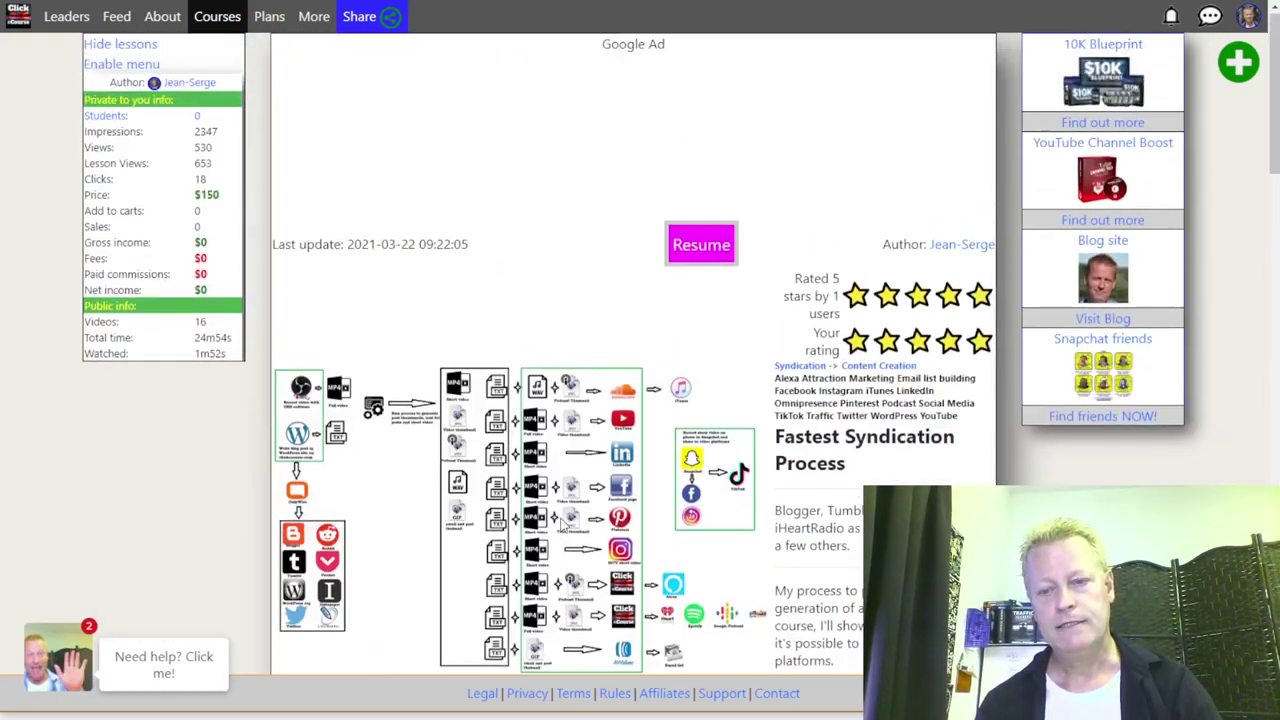